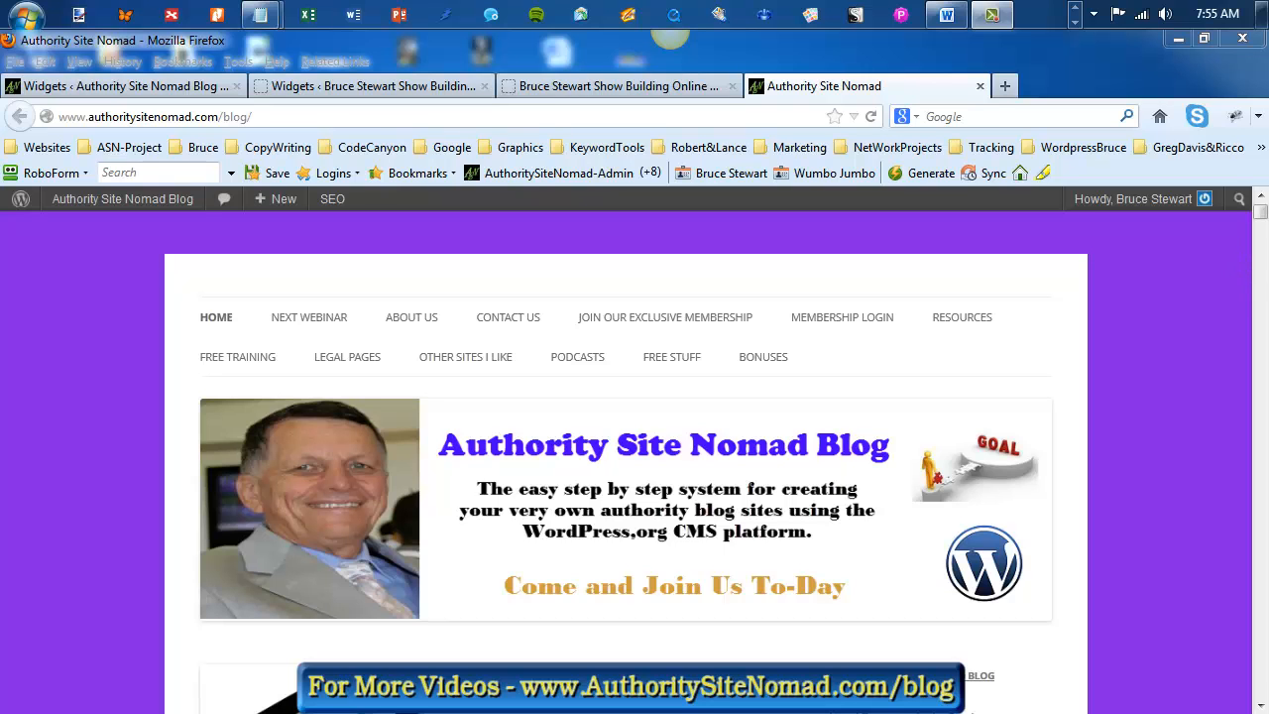
# Step: Review the sidebar banner buttons on the Authority Site Nomad blog and on the podcast show's site
pyautogui.moveTo(1261, 212); pyautogui.dragTo(1263, 230)
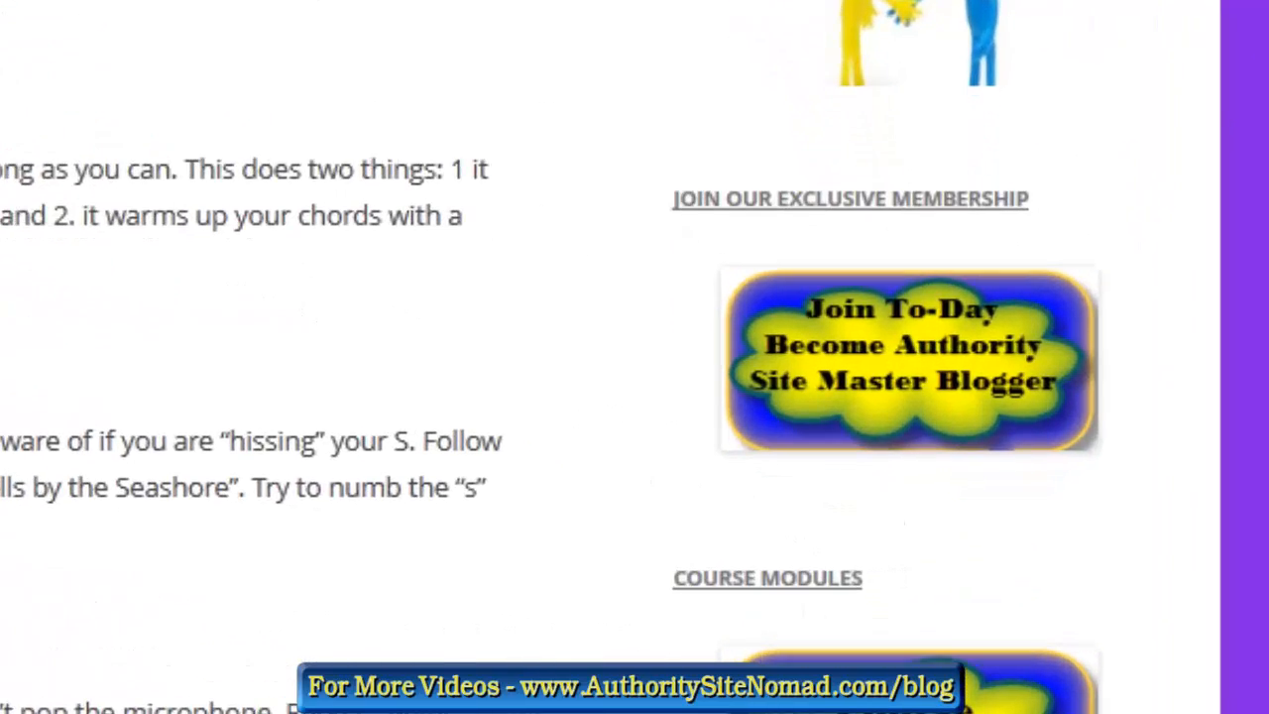
pyautogui.moveTo(1268, 91); pyautogui.dragTo(1267, 93)
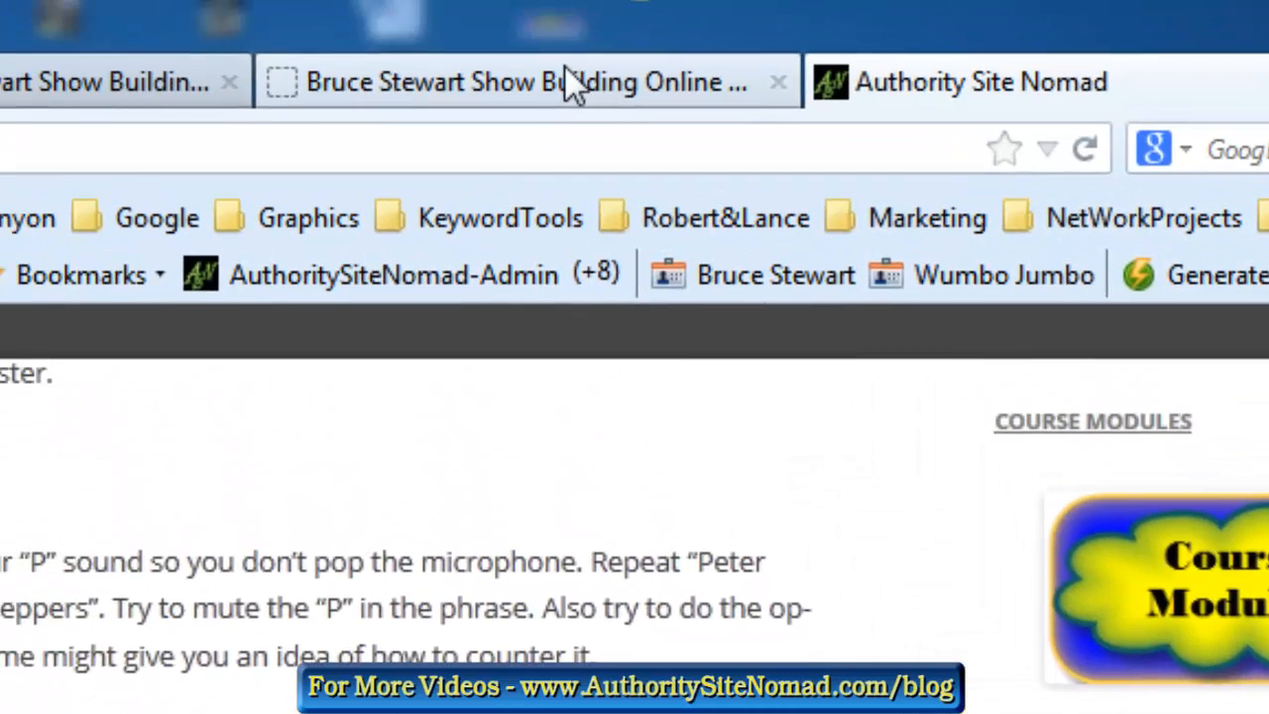
pyautogui.click(566, 77)
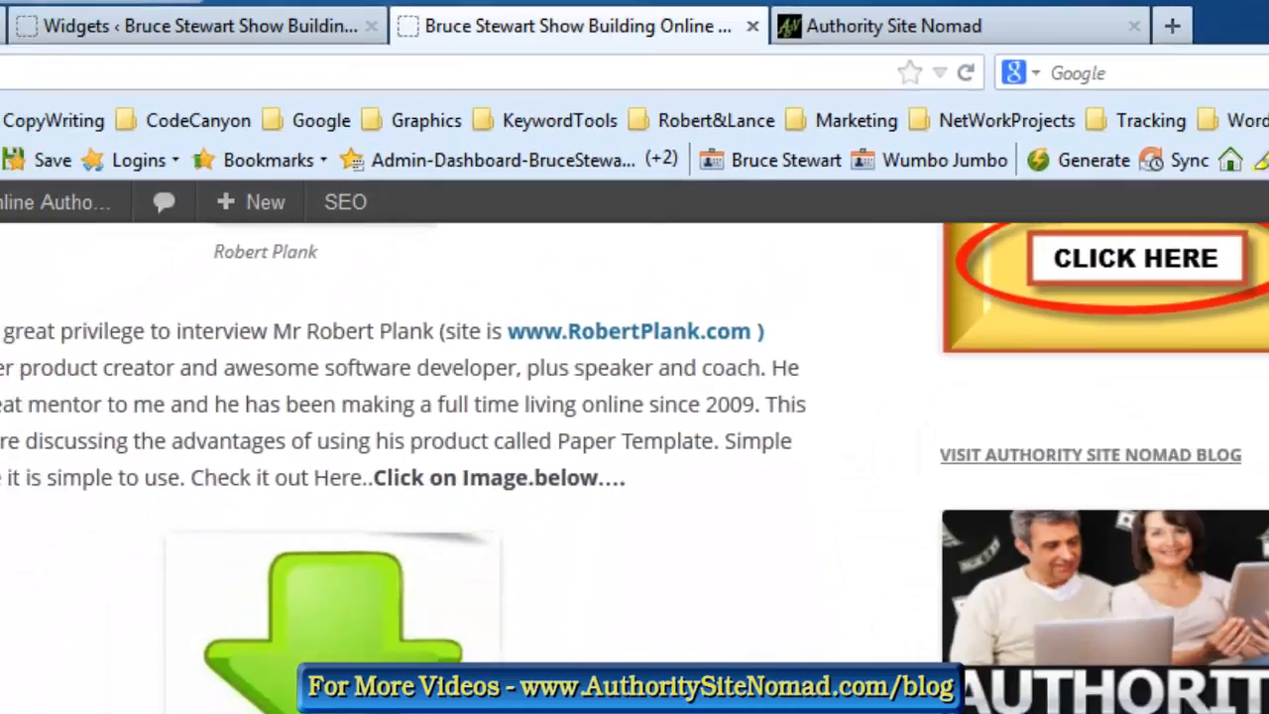
pyautogui.scroll(10, 635, 396)
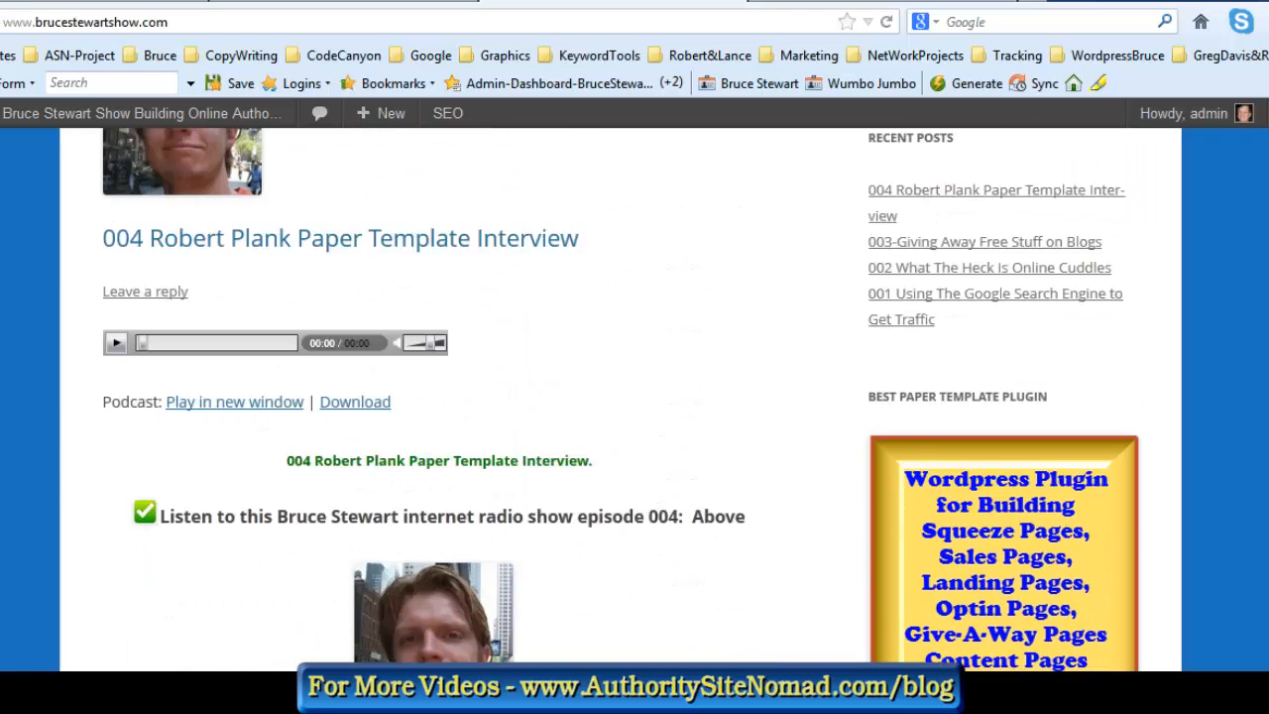
pyautogui.scroll(-8, 634, 396)
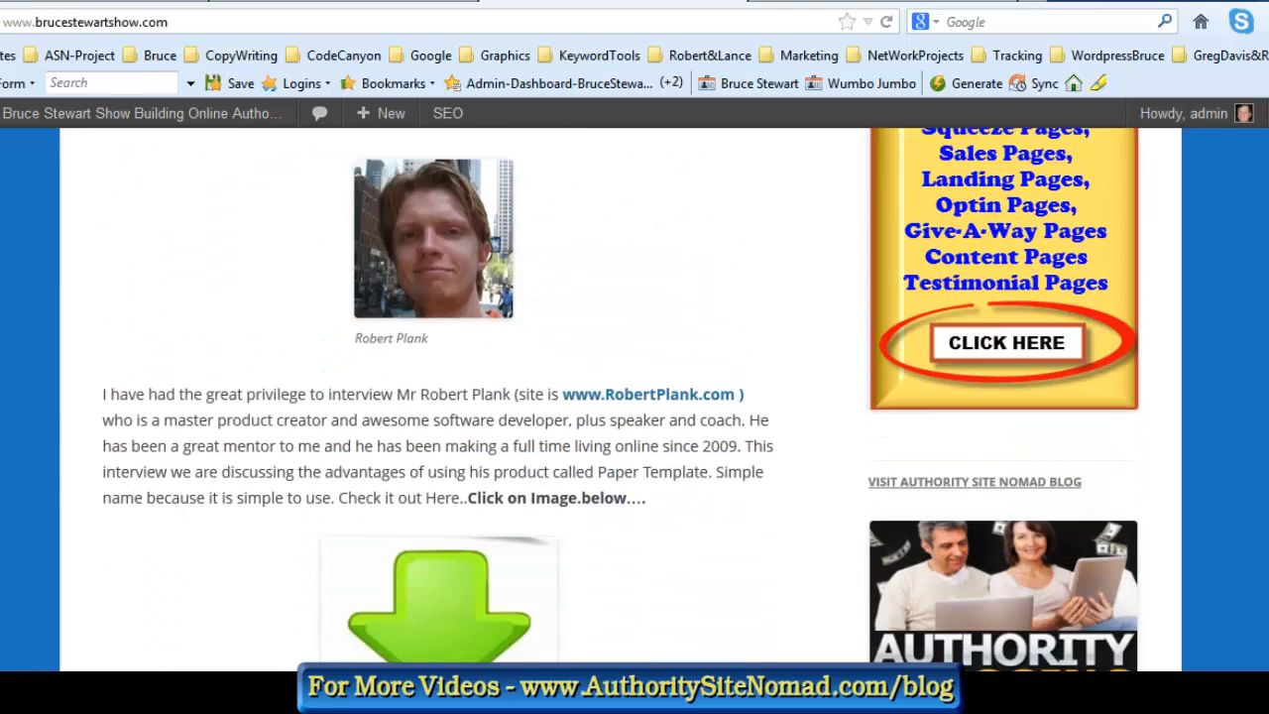
pyautogui.scroll(-3, 1055, 320)
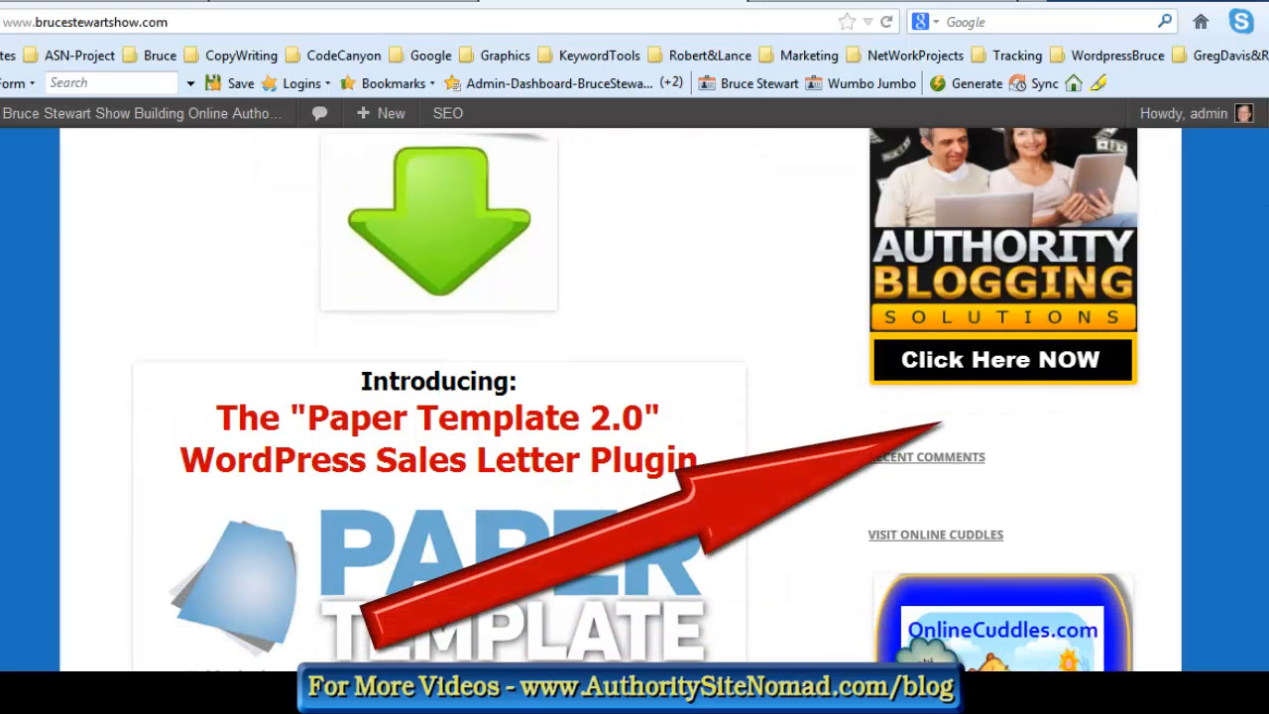
# Step: Open the podcast site's WordPress Widgets page and look through the available and sidebar widgets
pyautogui.click(355, 3)
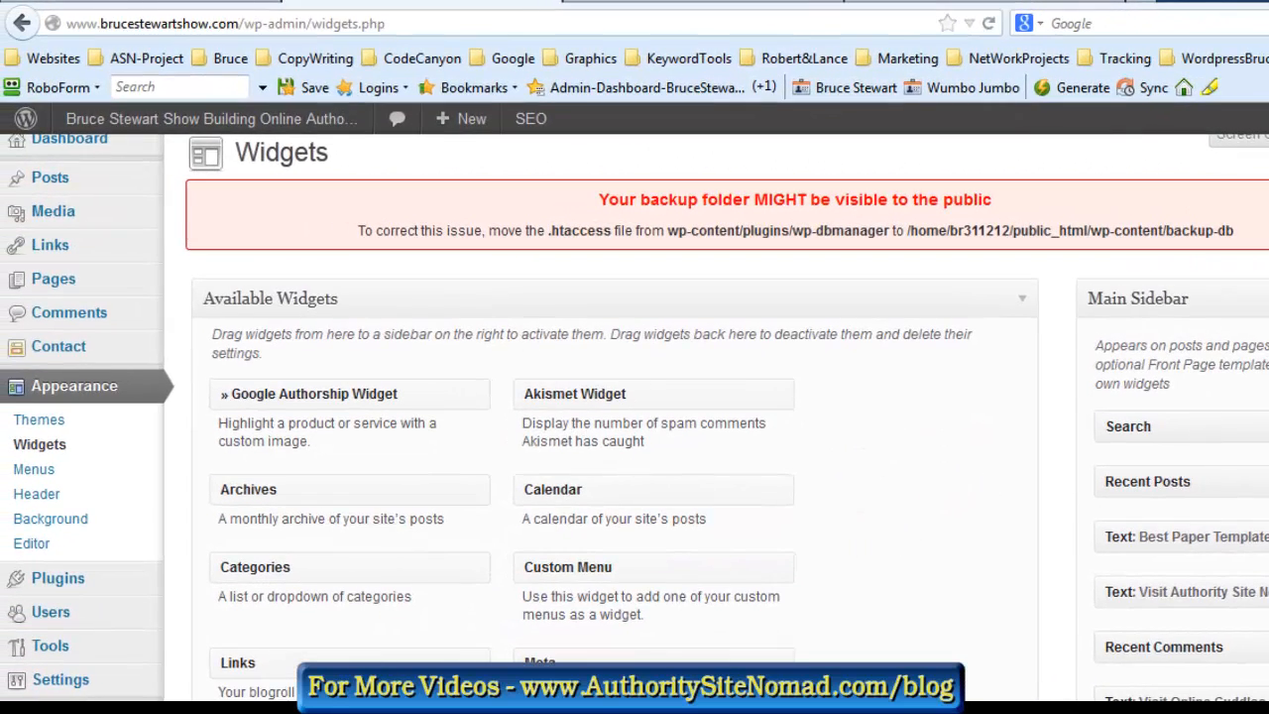
pyautogui.scroll(-5, 634, 417)
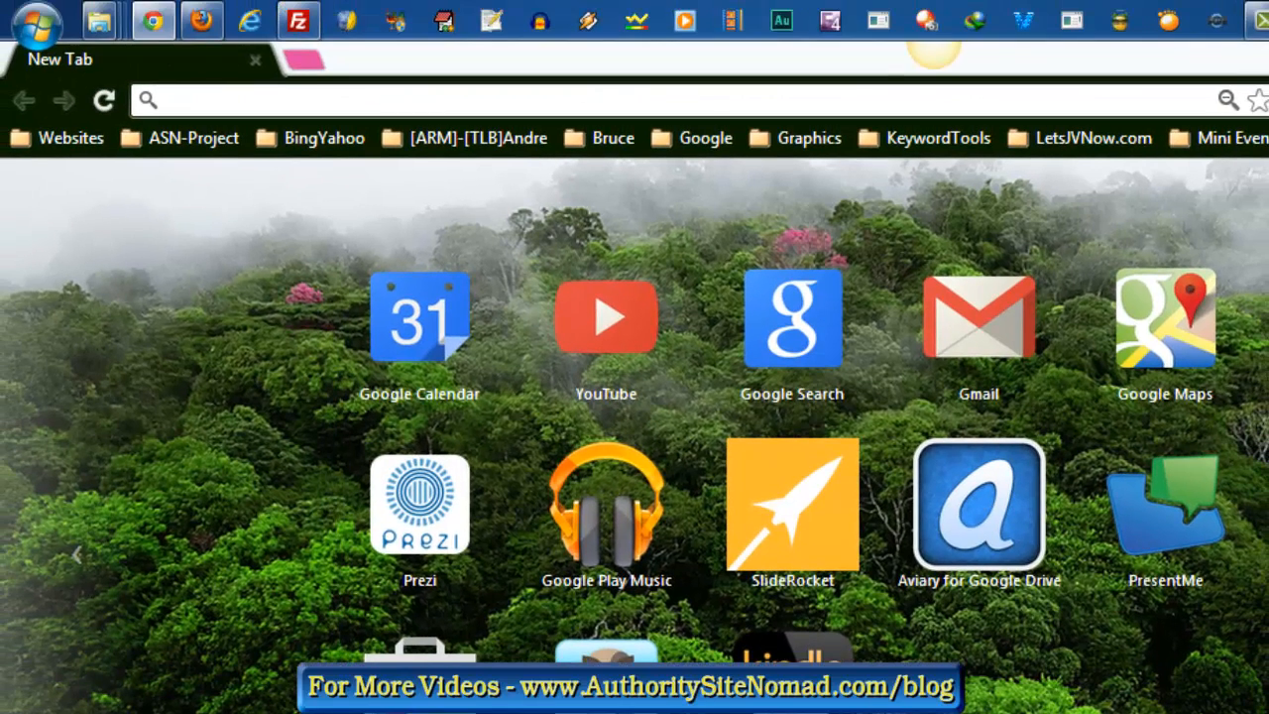
# Step: In Chrome, search the saved RoboForm logins for "clix" and try the Networks Clixgalore login
pyautogui.click(1268, 100)
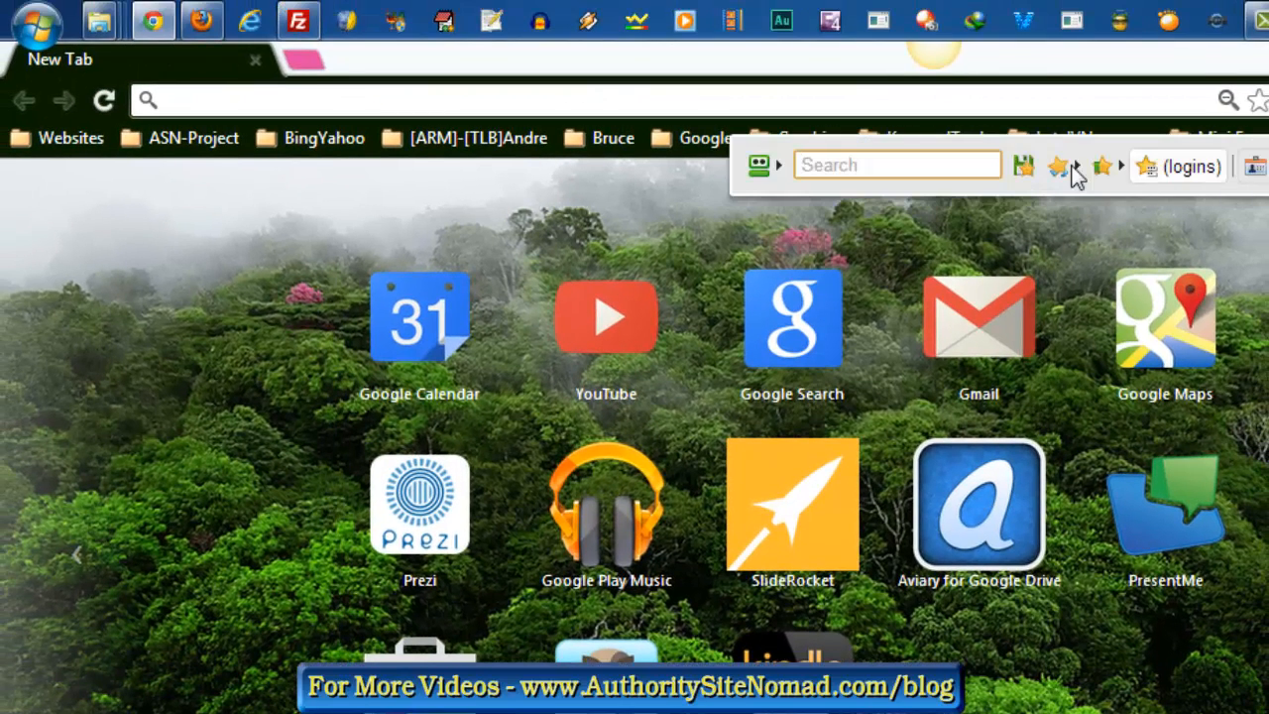
pyautogui.write('cli')
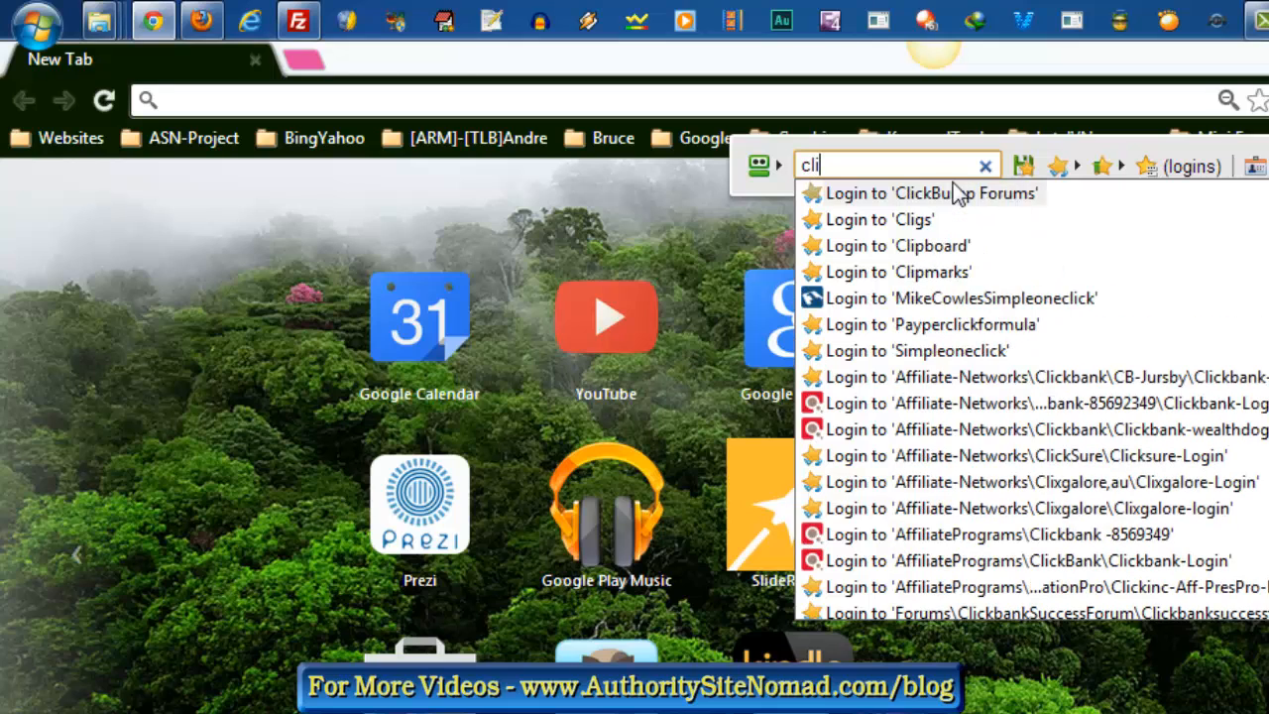
pyautogui.write('x')
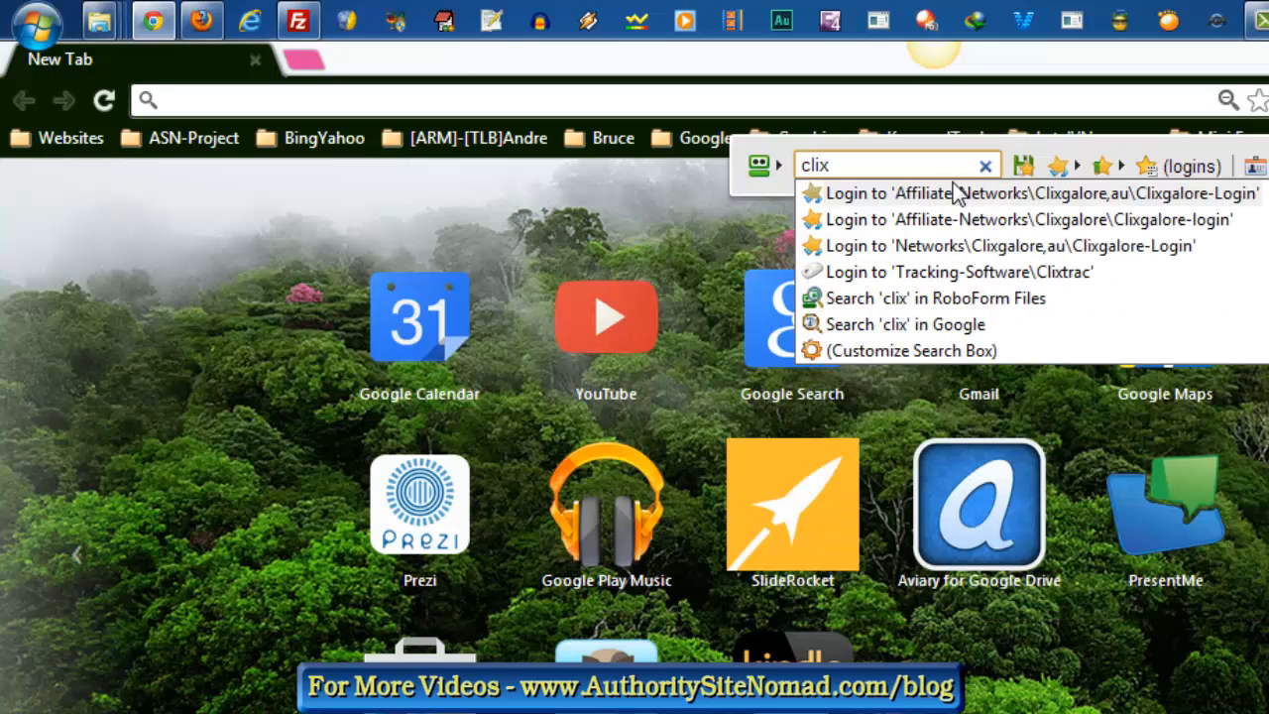
pyautogui.click(988, 246)
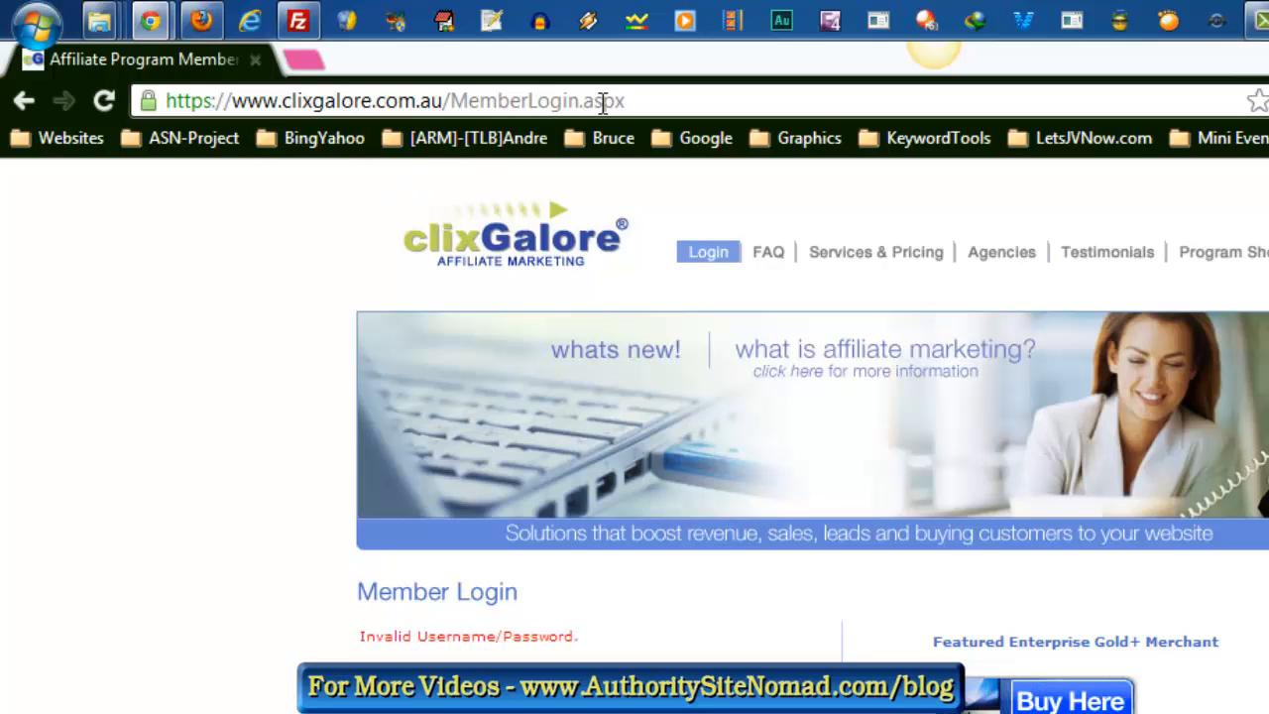
# Step: Go to clixtrac.com and bring up the welcome section of its User Control Panel
pyautogui.moveTo(645, 99); pyautogui.dragTo(143, 117)
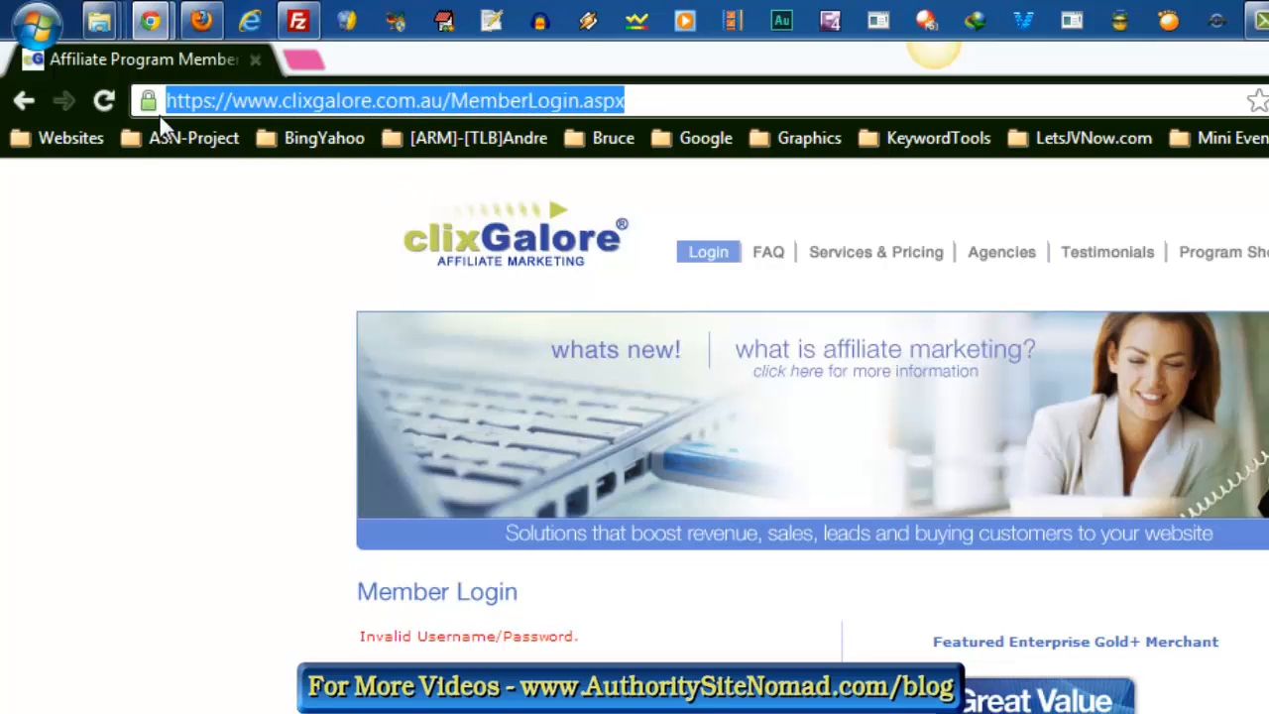
pyautogui.write('clixtrac.com')
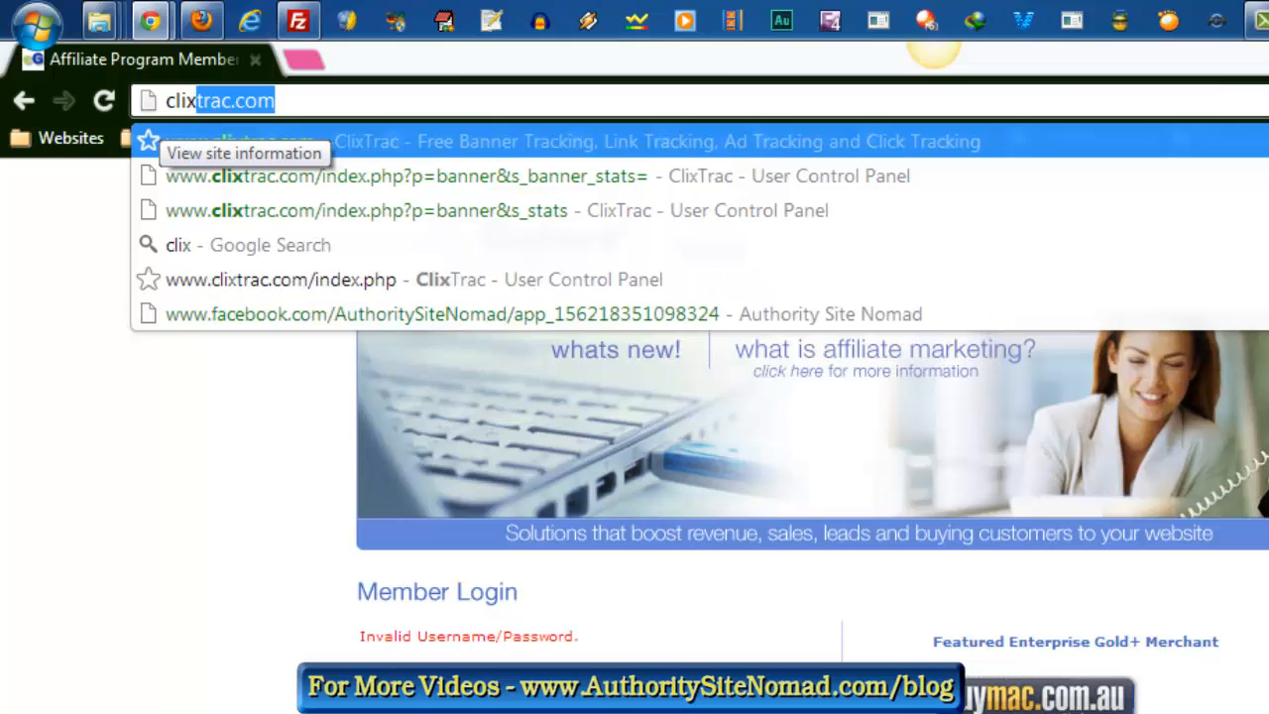
pyautogui.click(227, 180)
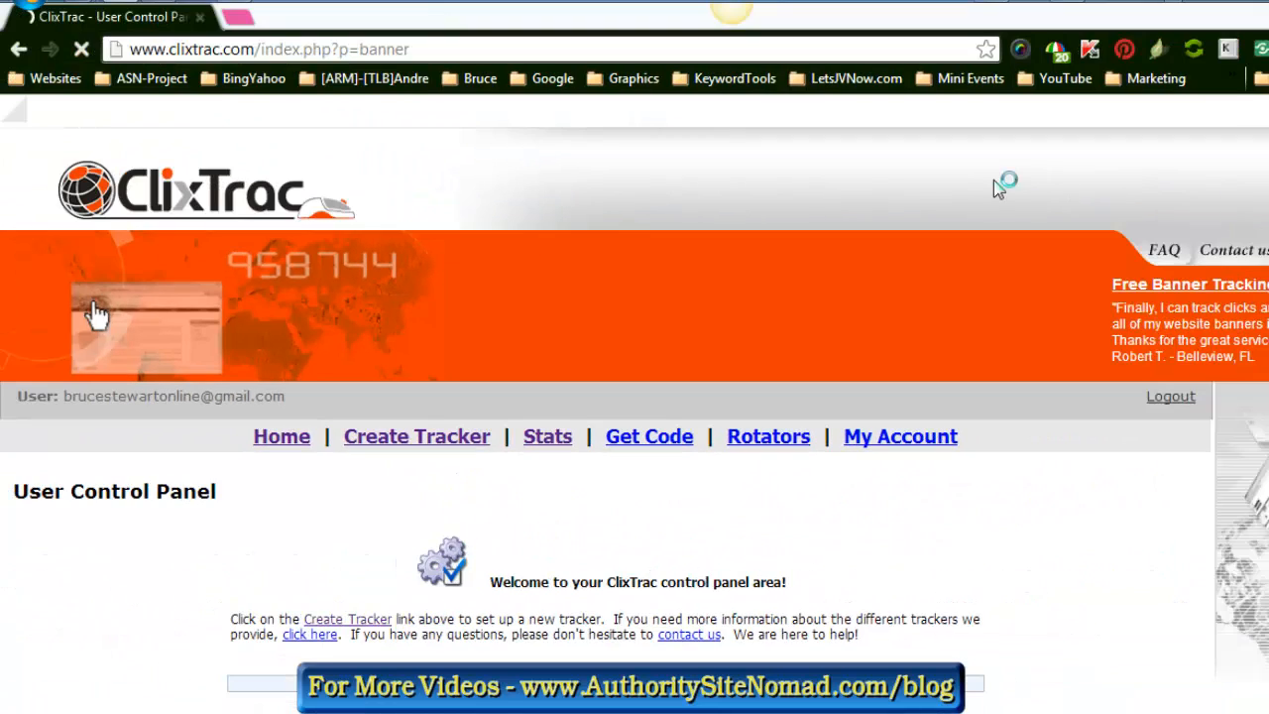
pyautogui.scroll(-1, 976, 525)
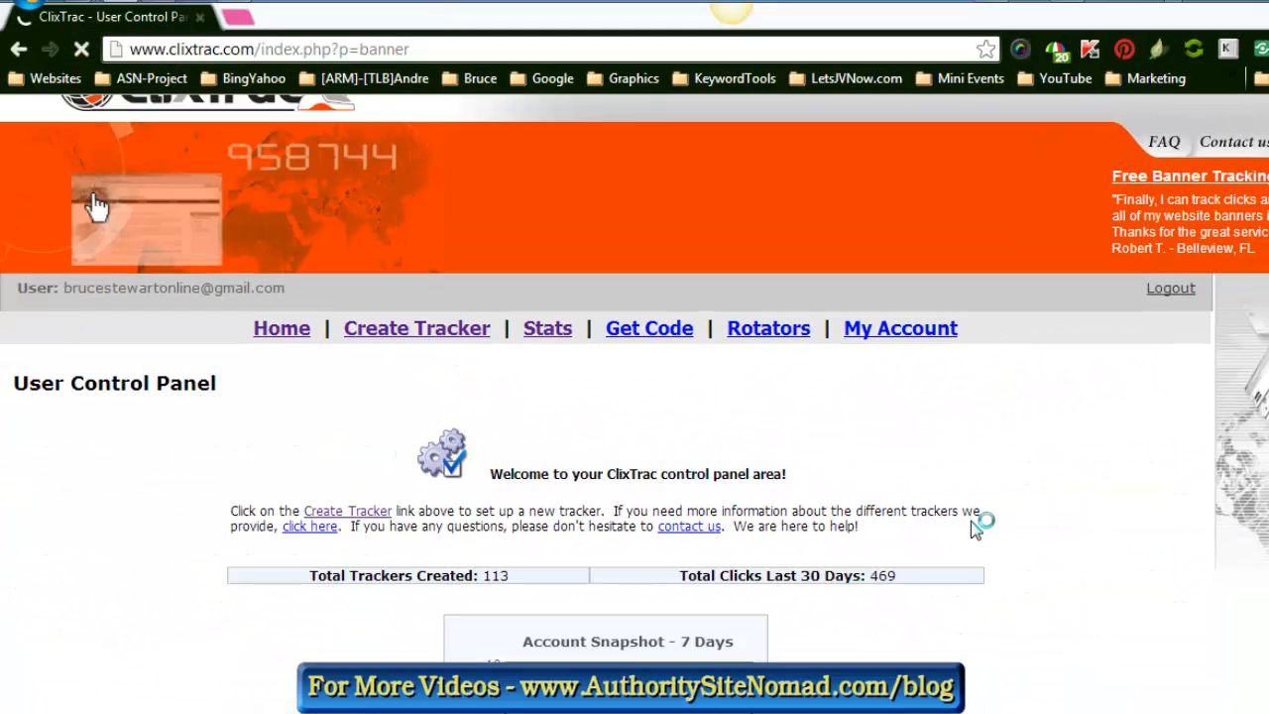
pyautogui.scroll(-1, 976, 525)
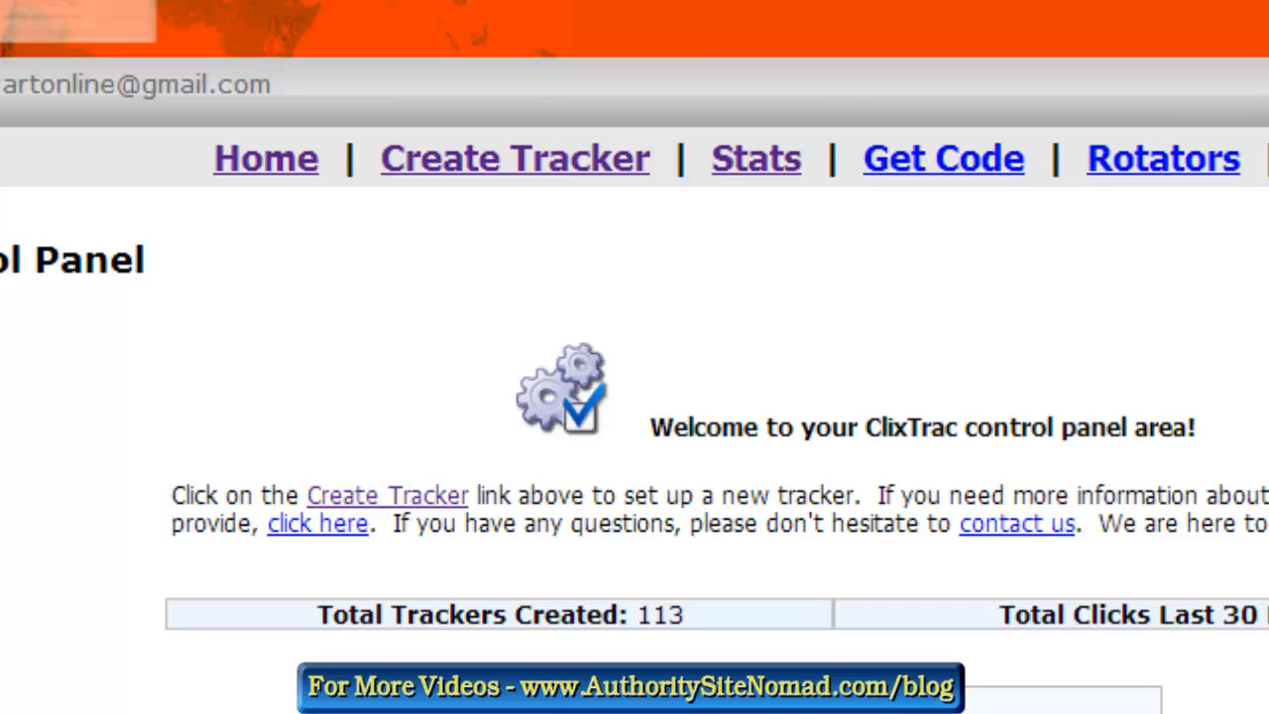
# Step: Start creating a new ClixTrac tracker and bring up the New Campaign Details section
pyautogui.click(507, 179)
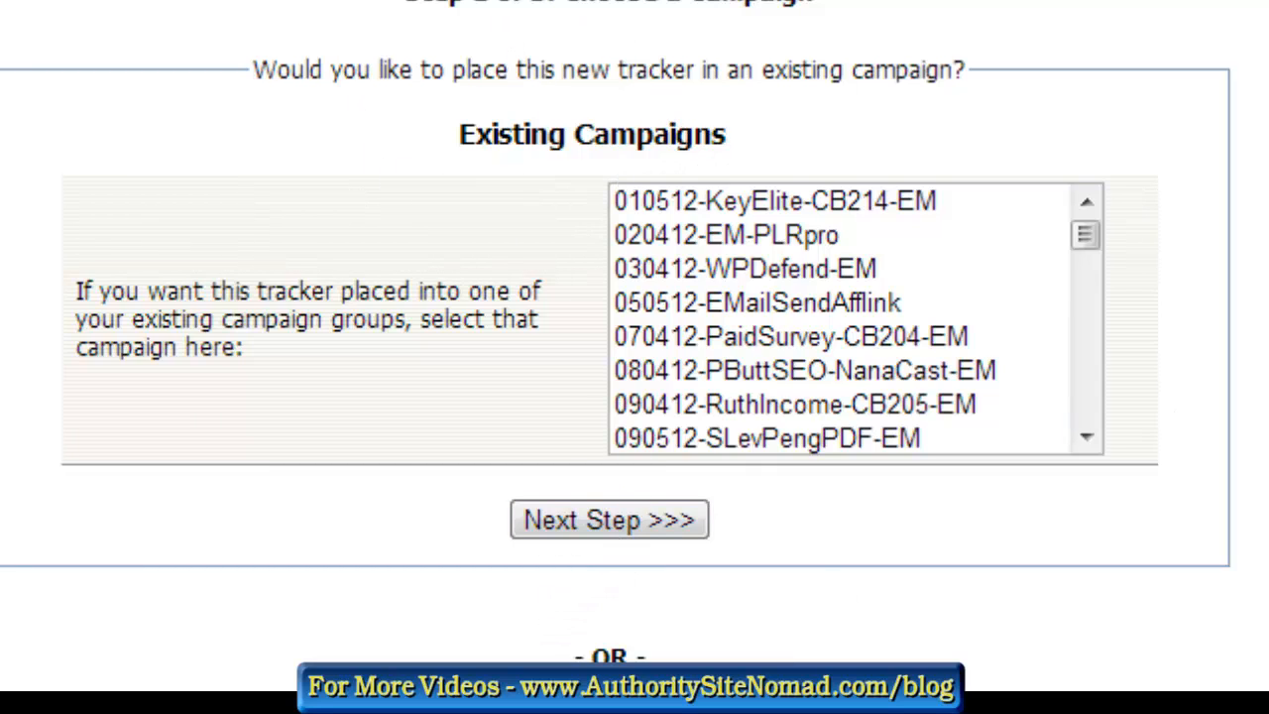
pyautogui.click(620, 519)
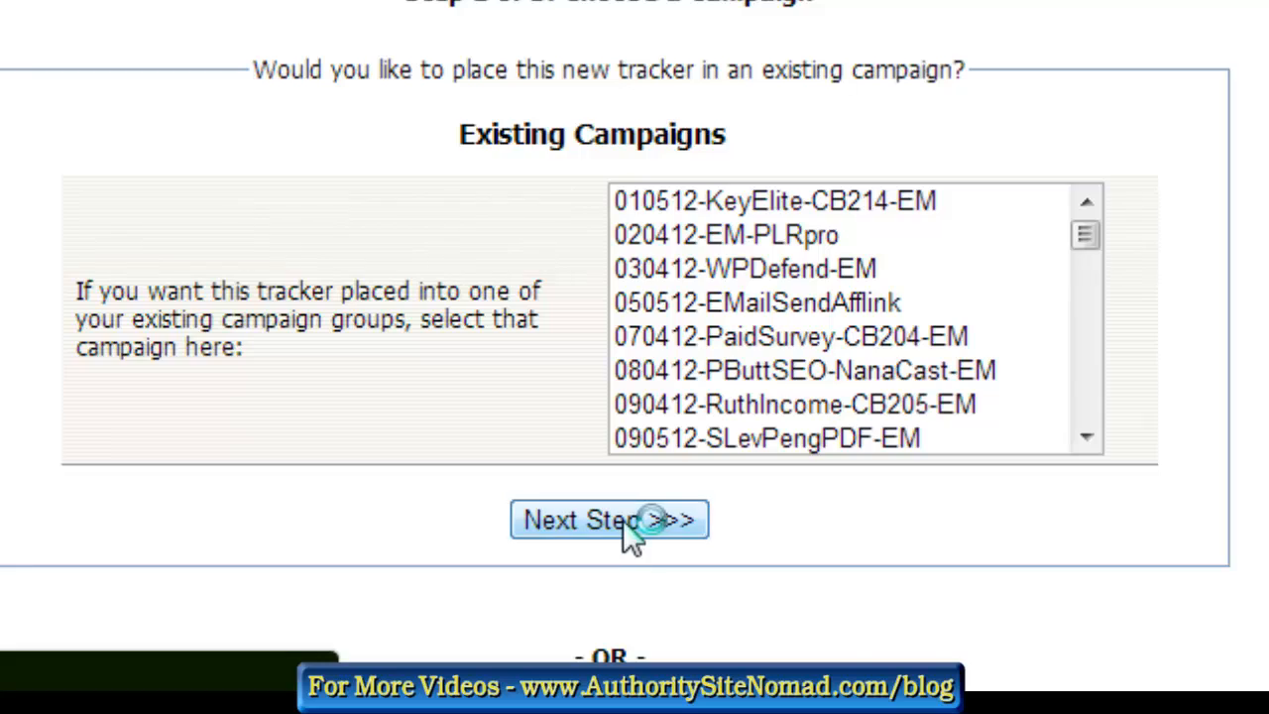
pyautogui.scroll(-10, 1218, 396)
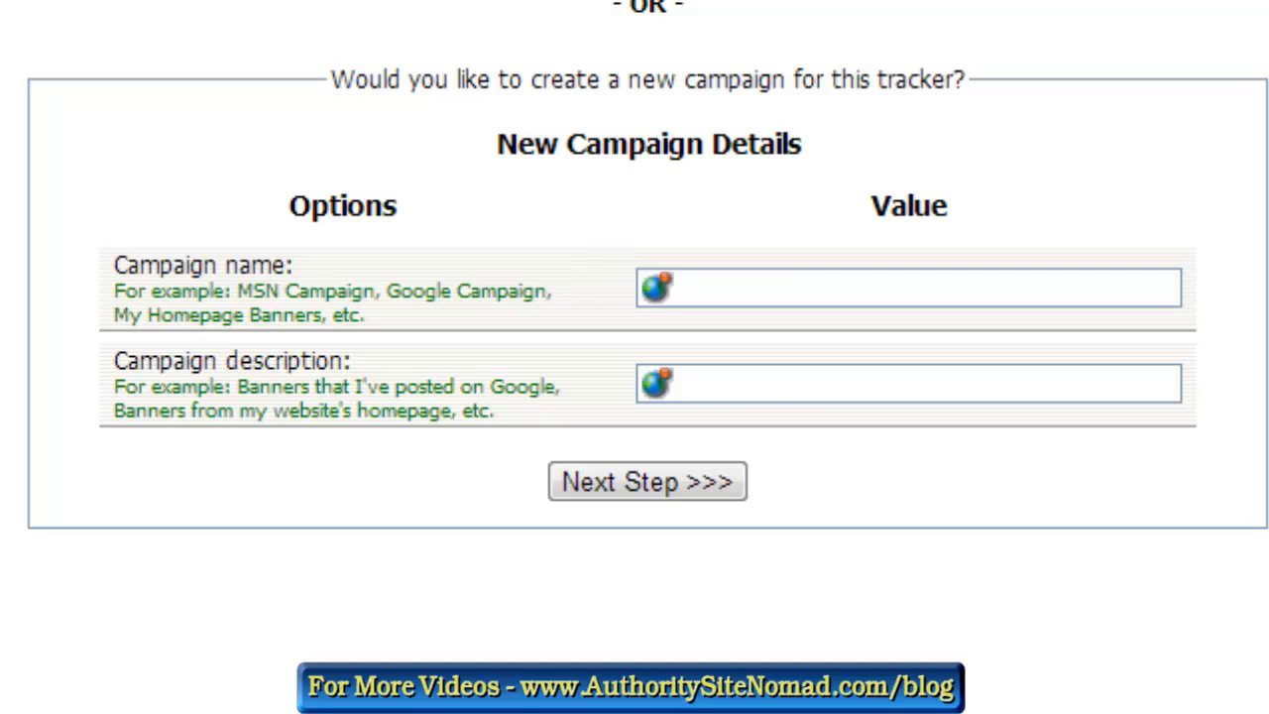
# Step: Switch to the WidgetButtonLinks notes in Notepad and insert a blank line after "Tracking Clixtracs Cloaked Link:"
pyautogui.moveTo(1265, 115); pyautogui.dragTo(730, 17)
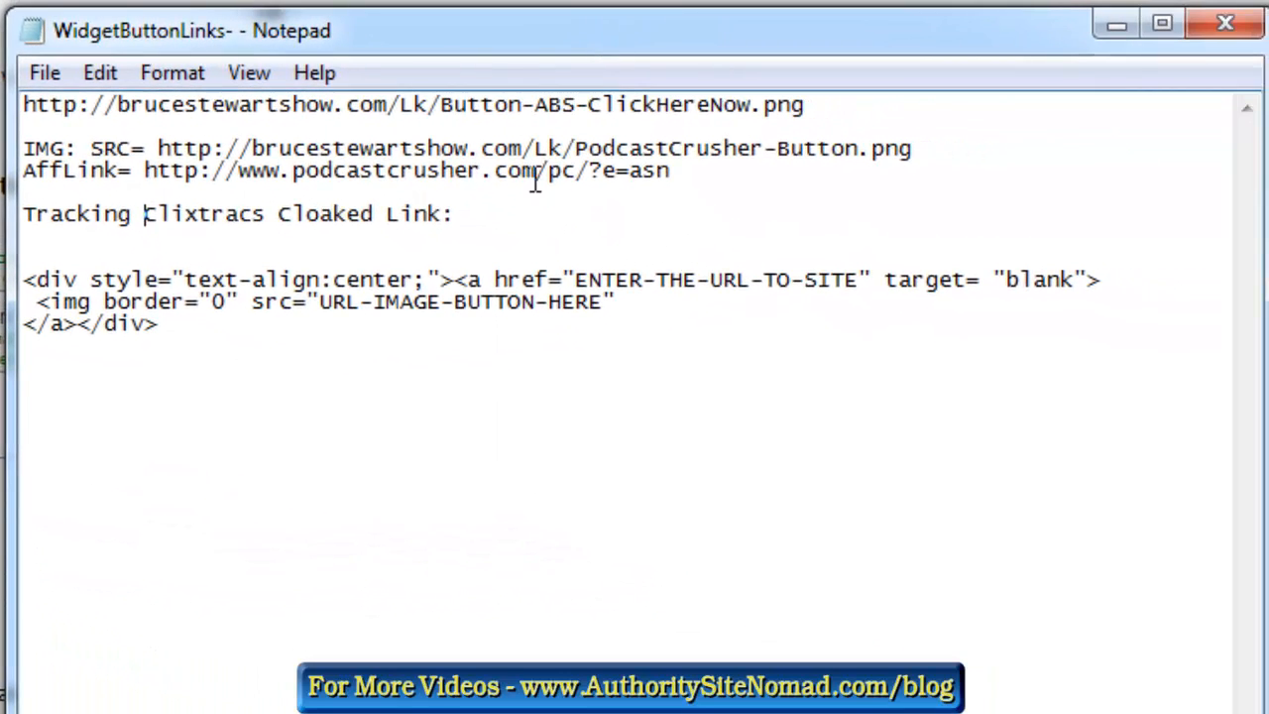
pyautogui.click(508, 218)
pyautogui.press('Return')
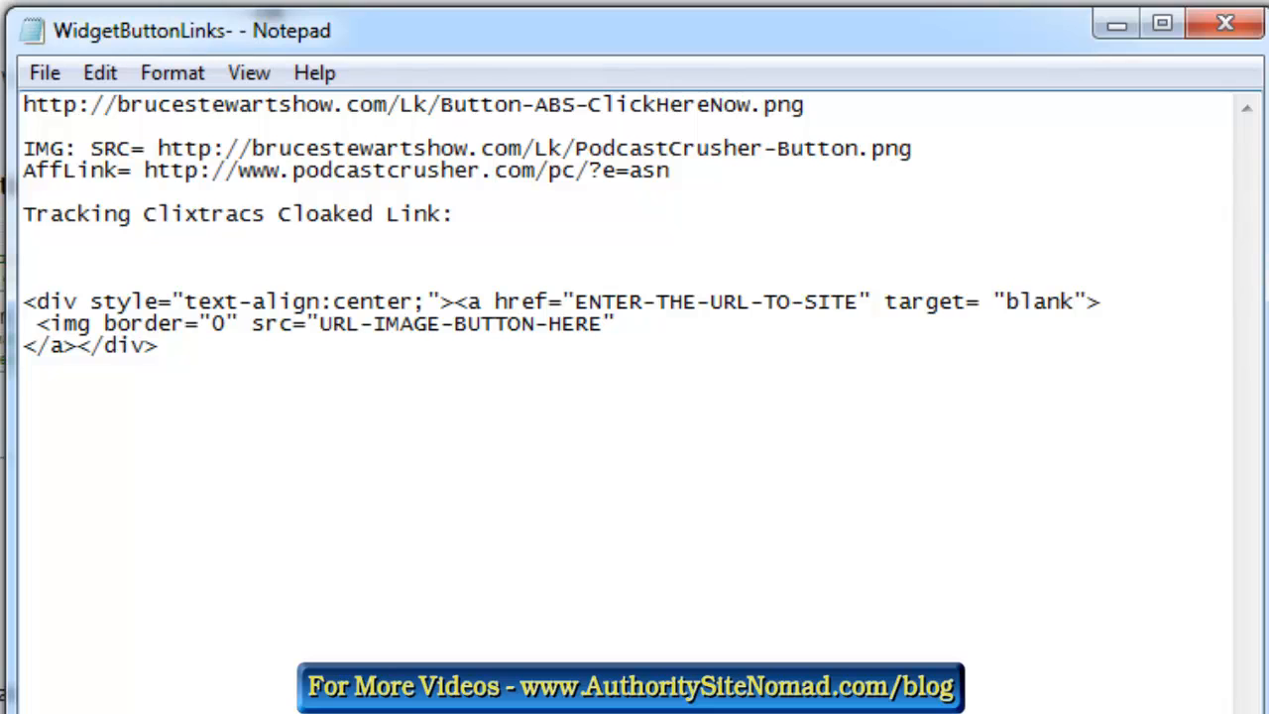
# Step: Switch to FileZilla, enlarge the remote and local file lists, and locate PodcastCrusher-Button.png in the local img folder
pyautogui.hotkey('alt', 'Tab')
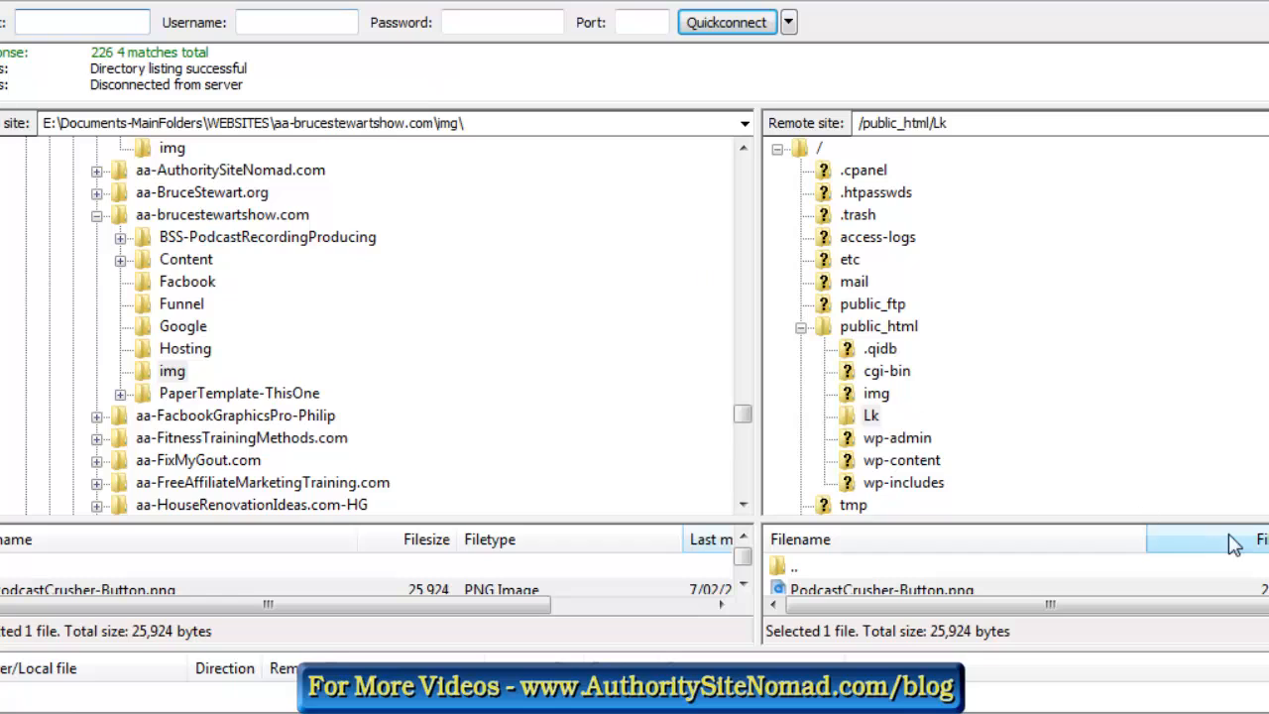
pyautogui.moveTo(1209, 519); pyautogui.dragTo(1188, 373)
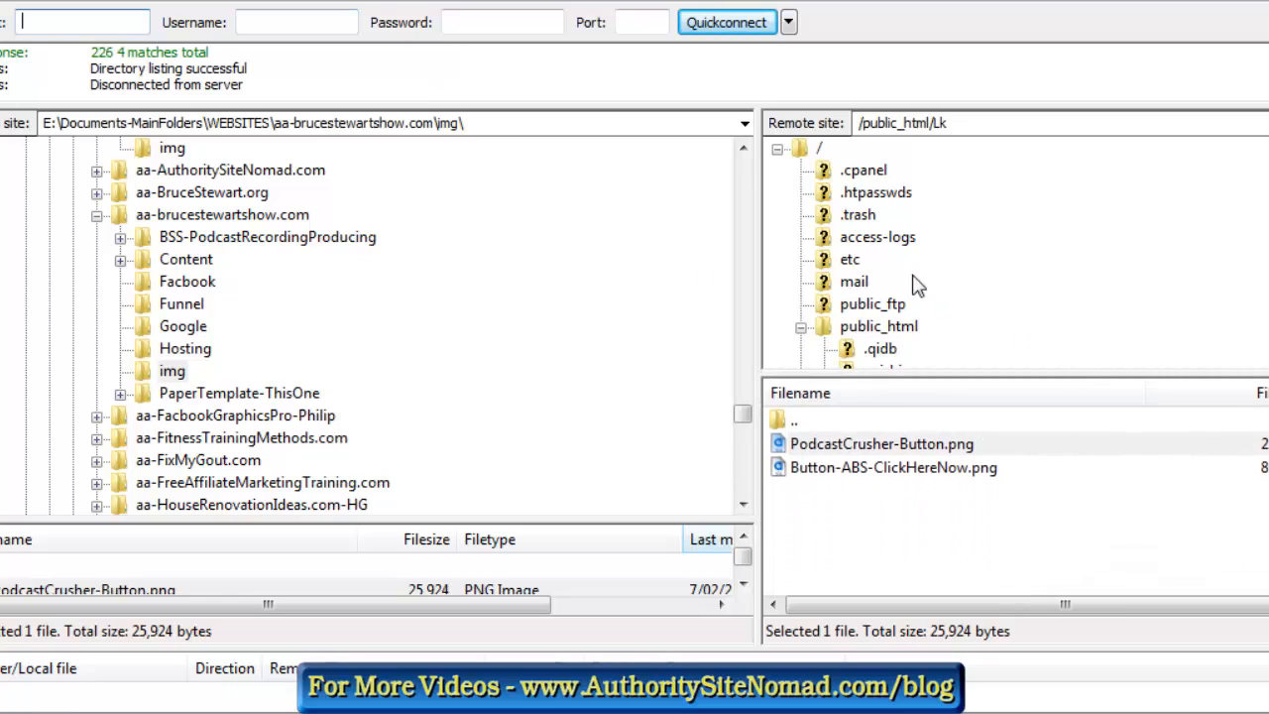
pyautogui.click(132, 27)
pyautogui.moveTo(558, 522); pyautogui.dragTo(551, 313)
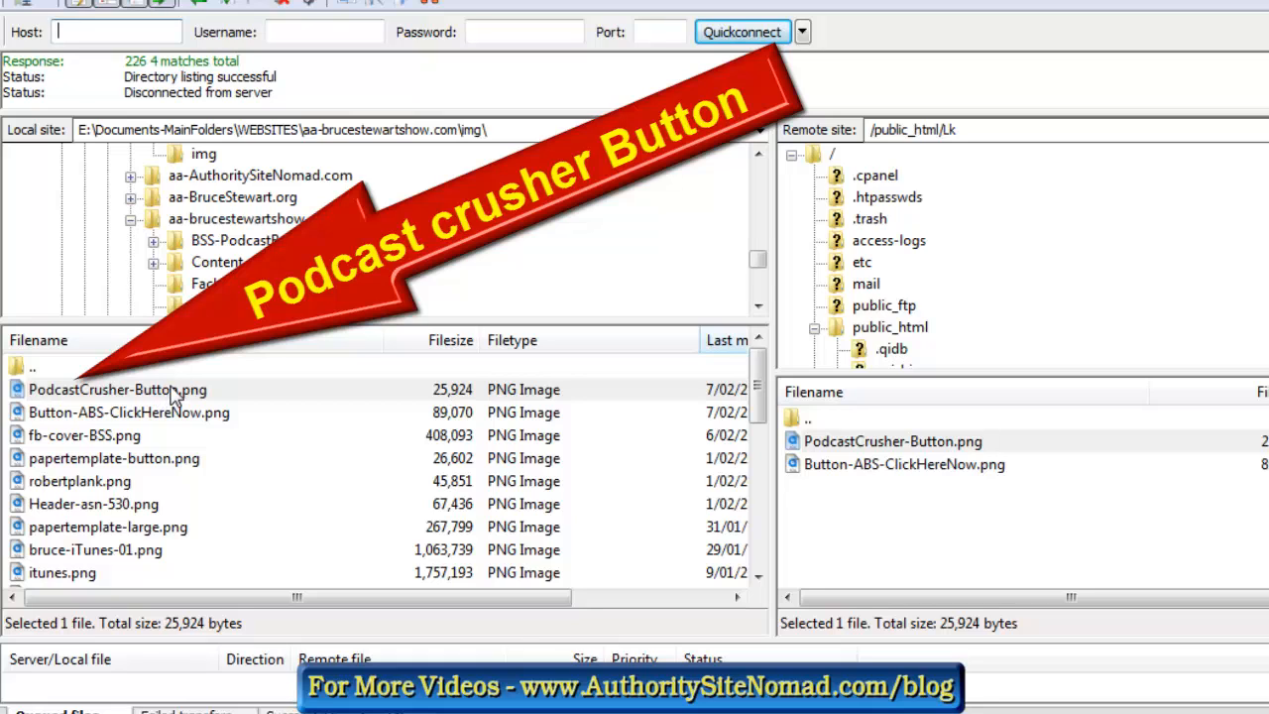
pyautogui.rightClick(115, 390)
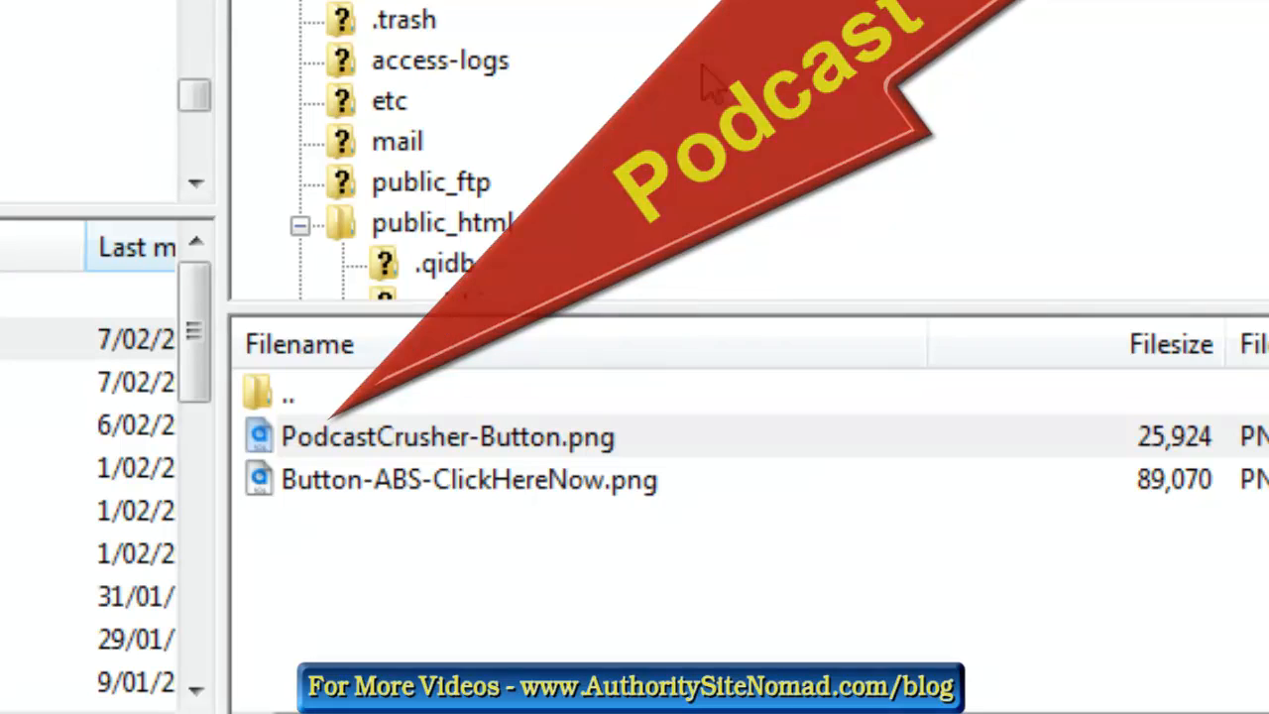
# Step: Browse the remote site's root and public_html folders, and open the Lk subfolder holding the button images
pyautogui.scroll(-1, 677, 70)
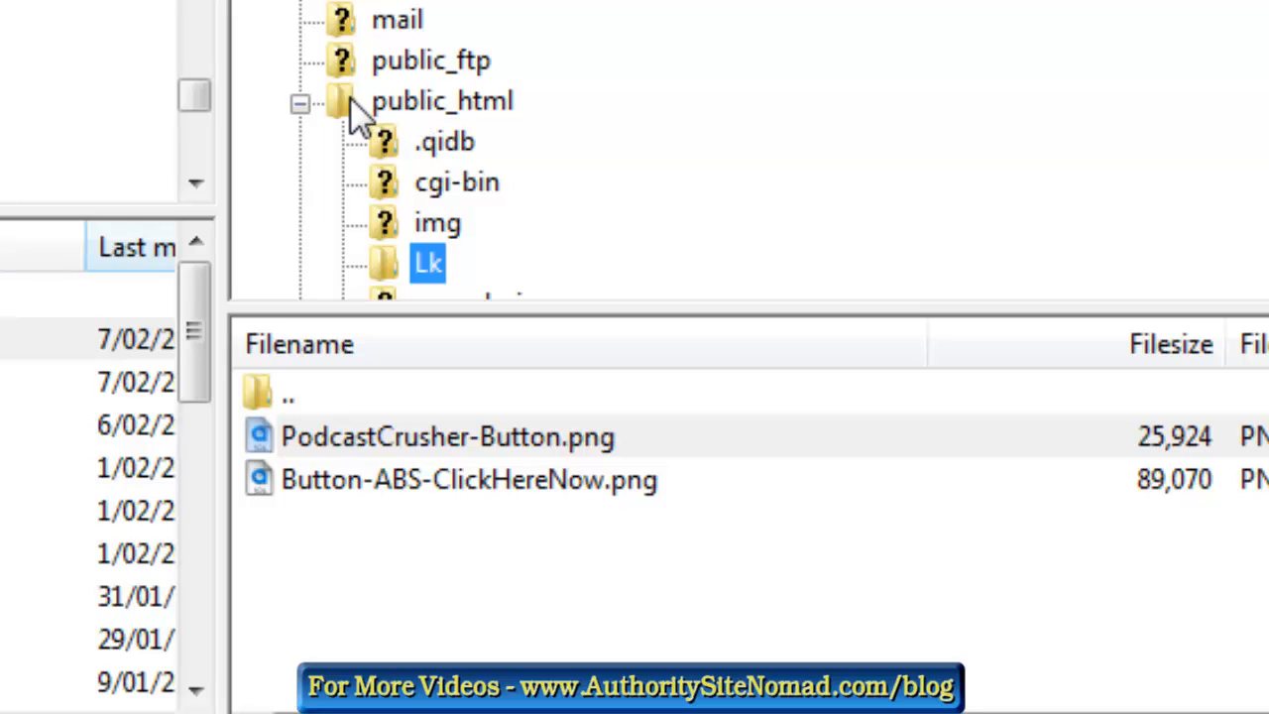
pyautogui.scroll(-1, 816, 65)
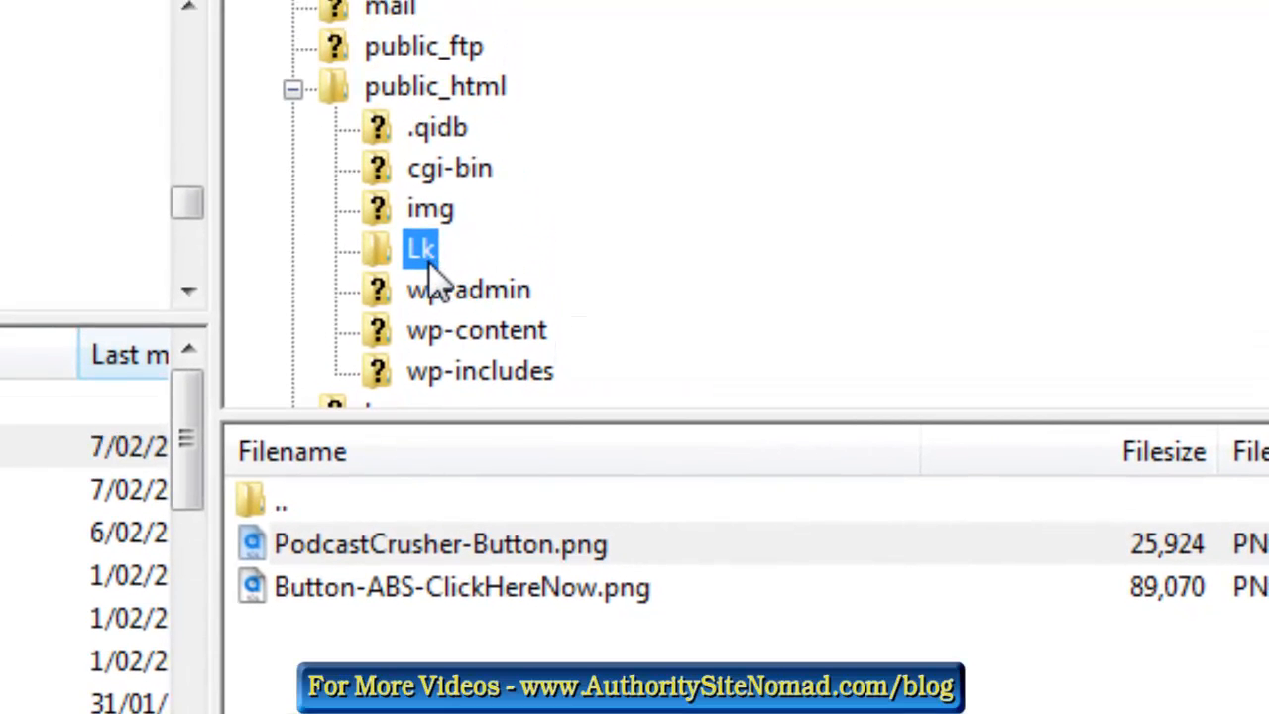
pyautogui.click(388, 96)
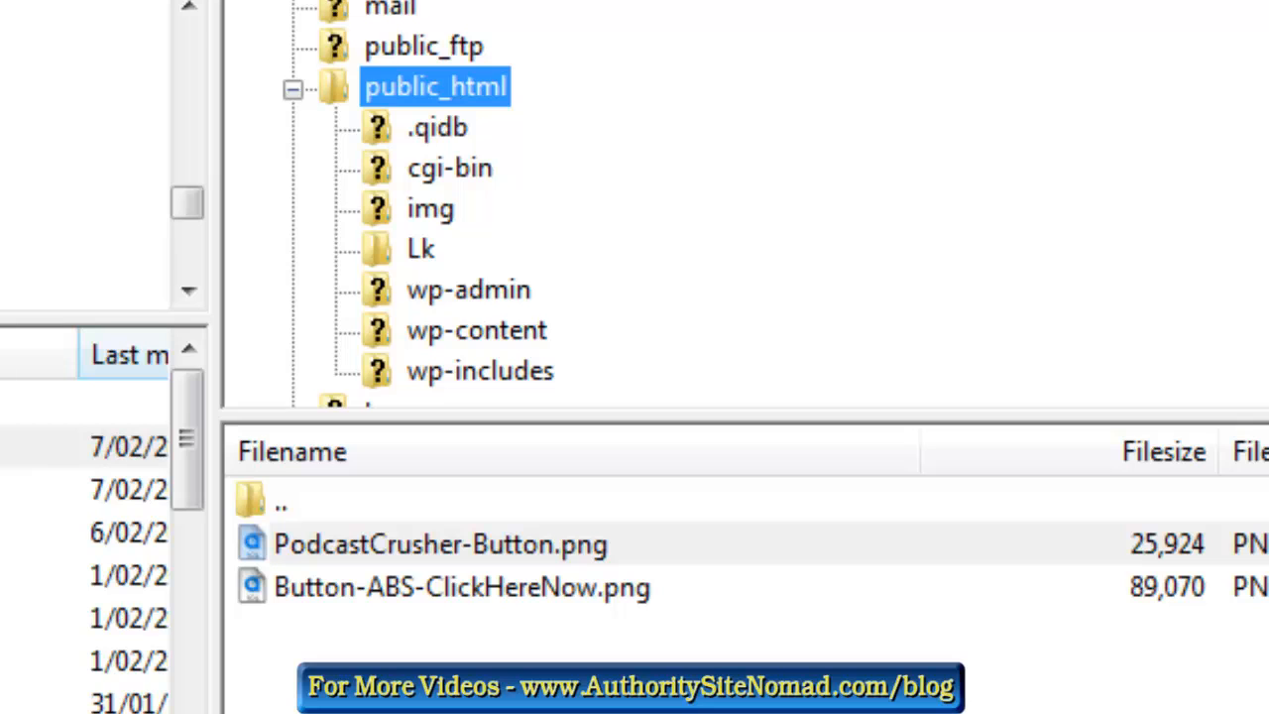
pyautogui.click(119, 458)
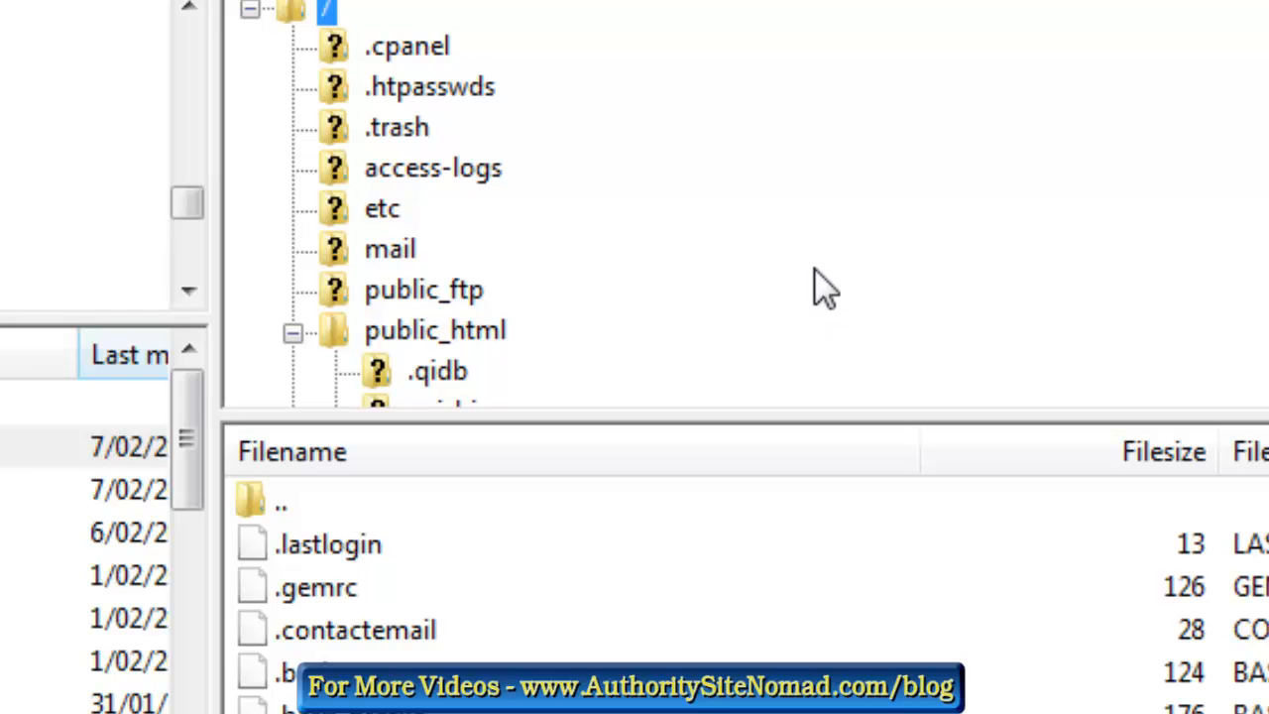
pyautogui.click(366, 331)
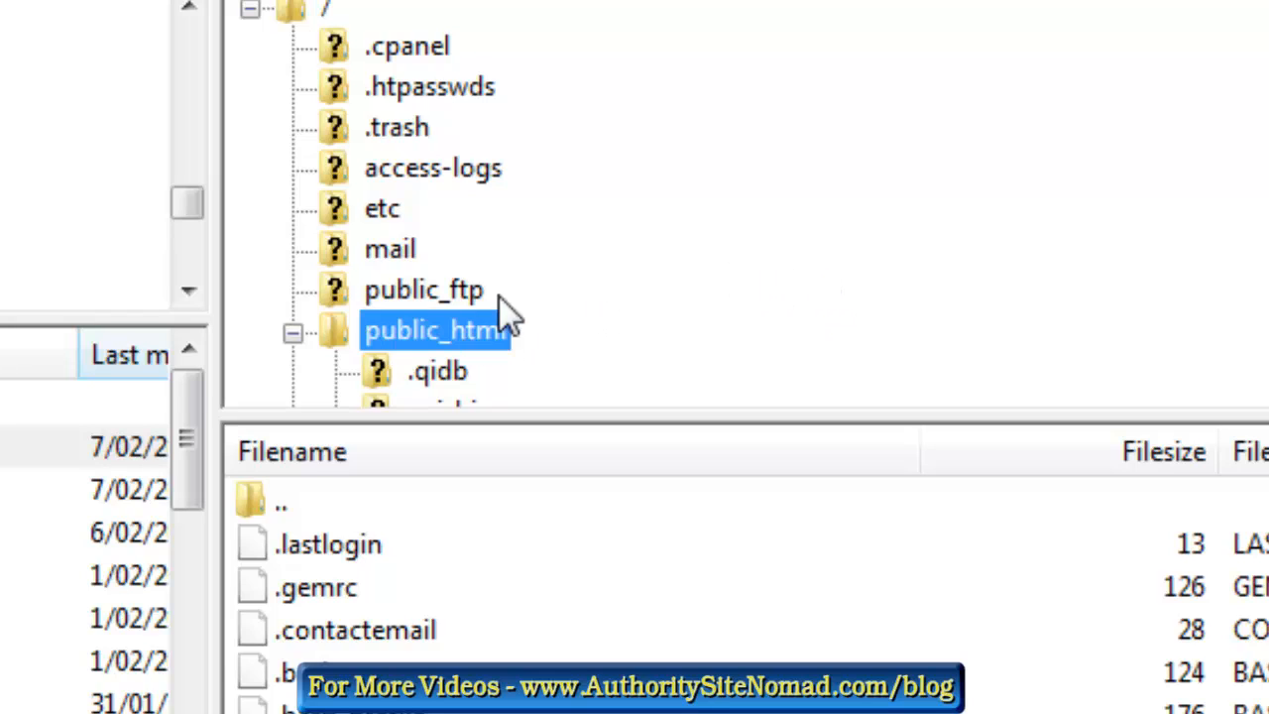
pyautogui.scroll(-3, 753, 201)
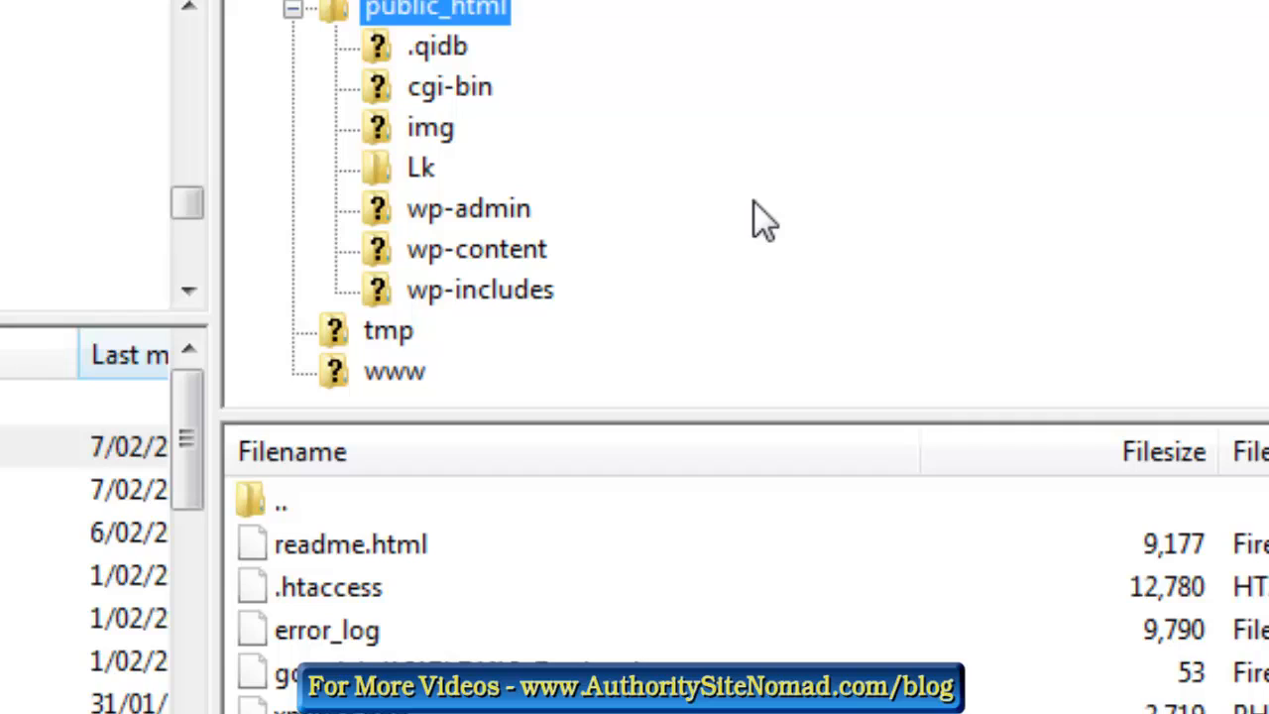
pyautogui.scroll(1, 660, 271)
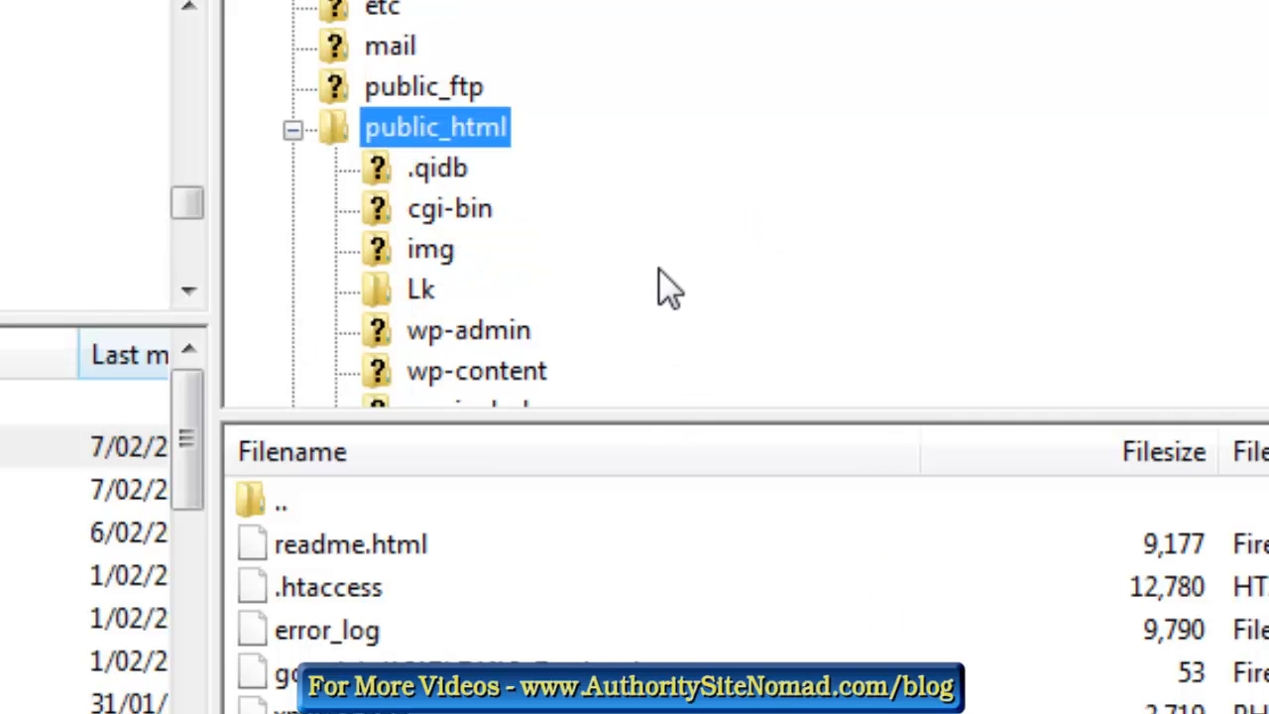
pyautogui.scroll(-1, 671, 289)
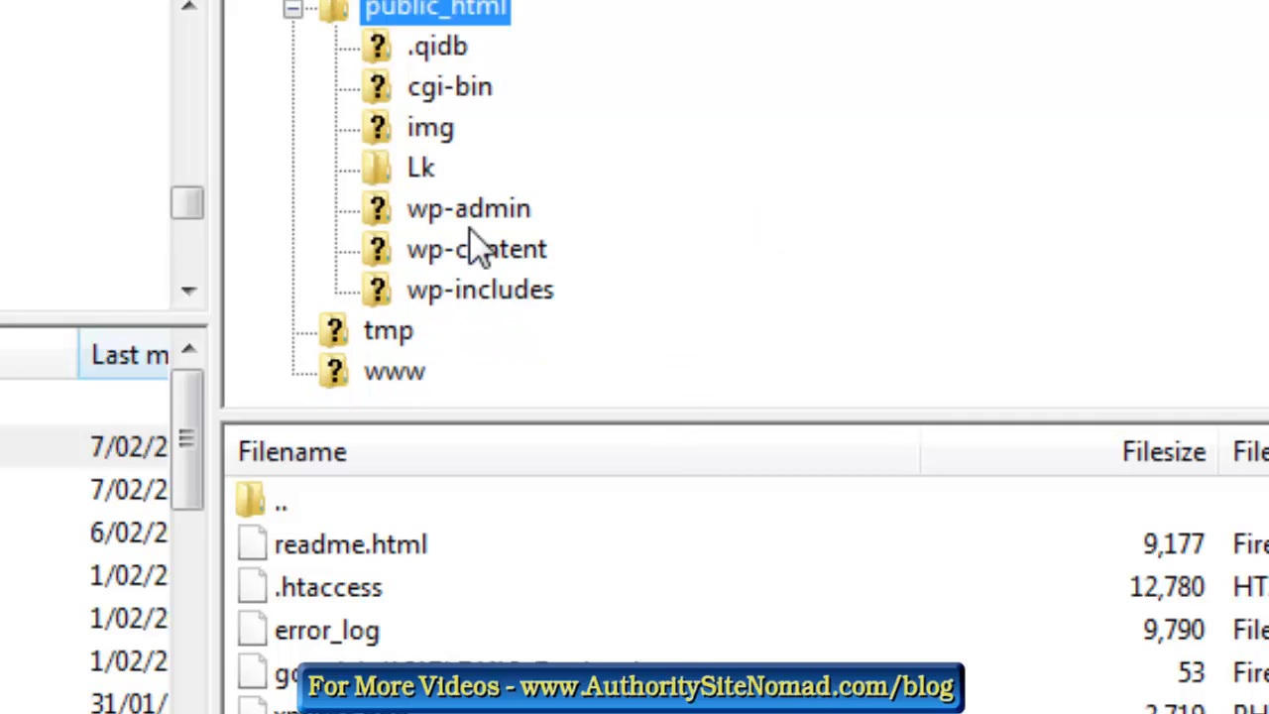
pyautogui.click(386, 170)
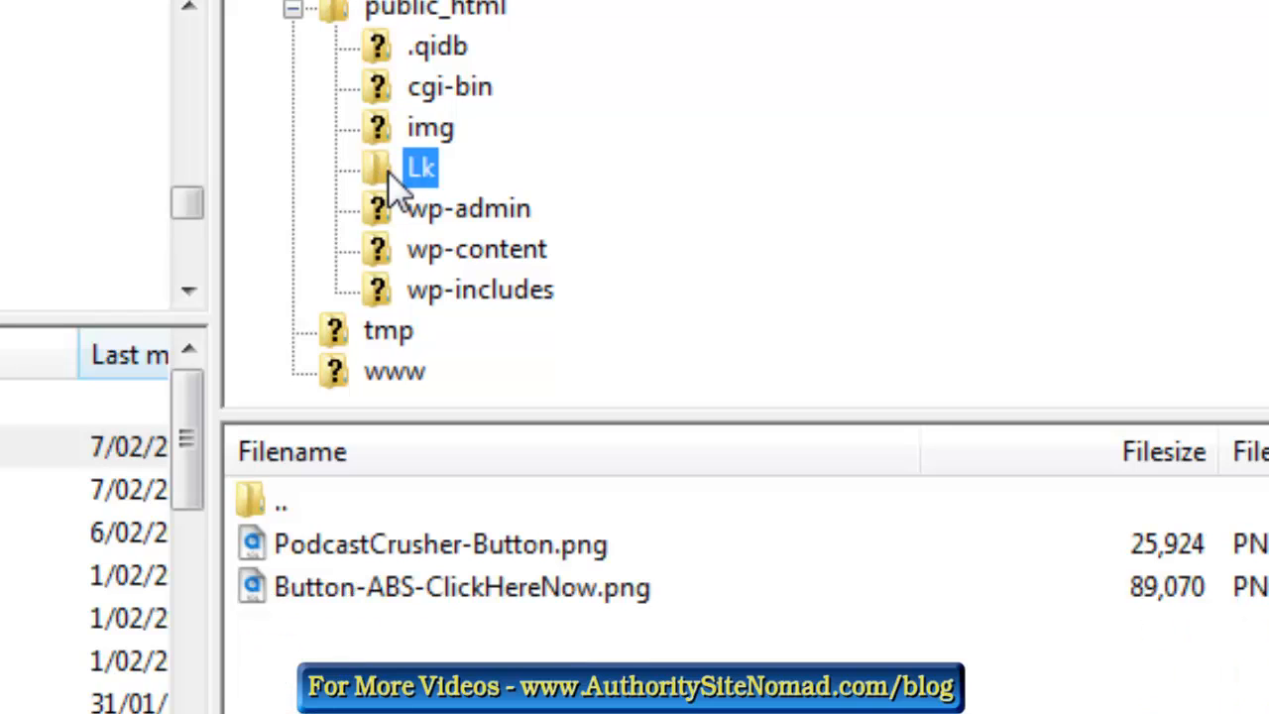
# Step: Copy the URL of PodcastCrusher-Button.png in the remote Lk folder and switch to the WidgetButtonLinks notes in Notepad
pyautogui.rightClick(391, 548)
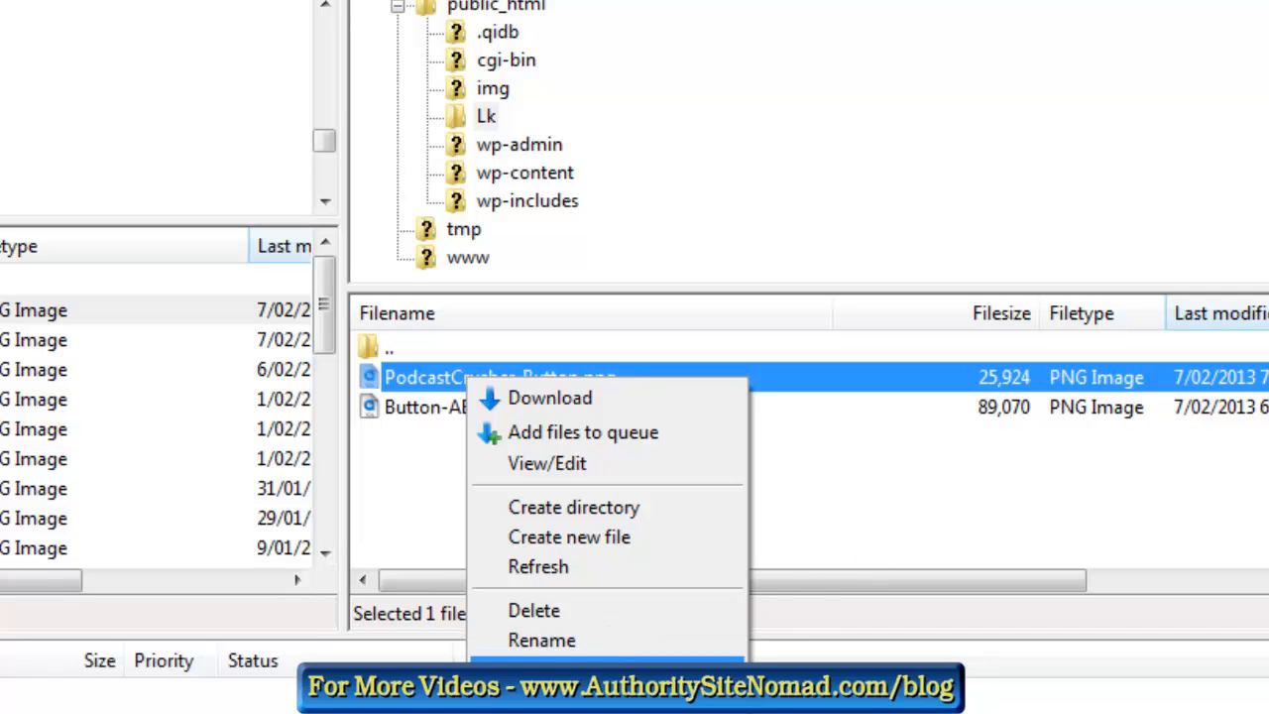
pyautogui.click(607, 662)
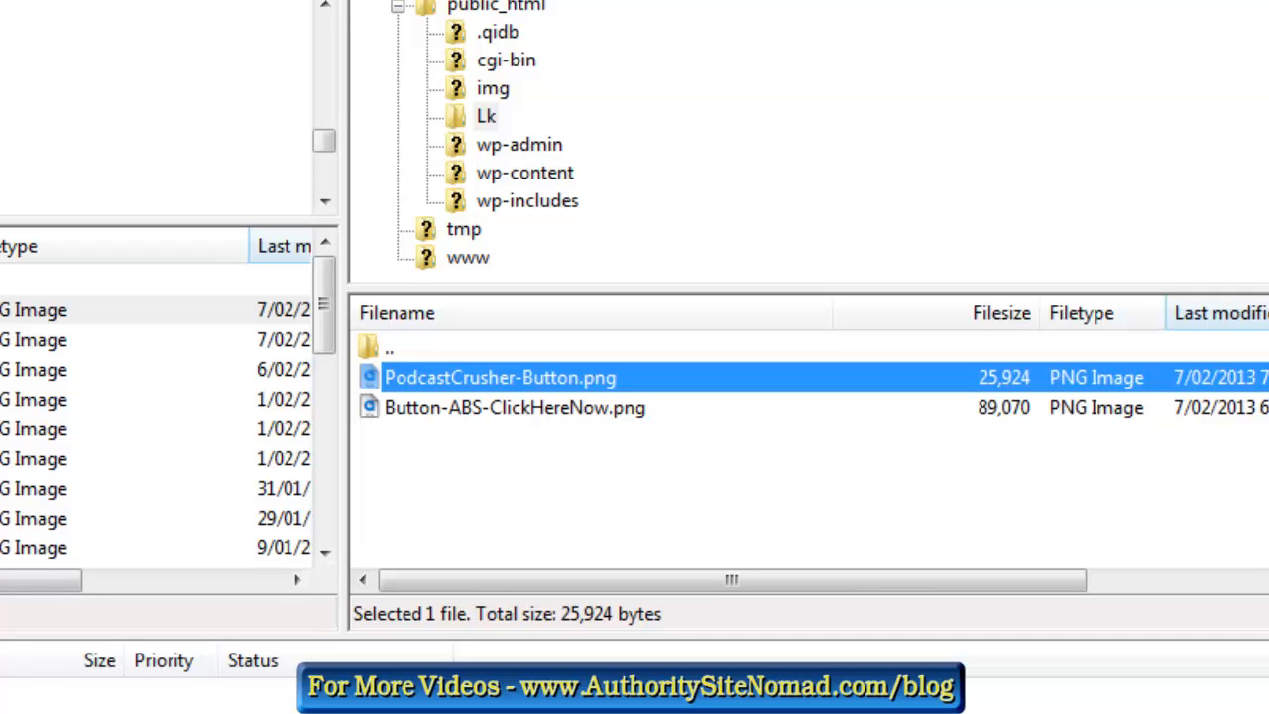
pyautogui.hotkey('alt', 'Tab')
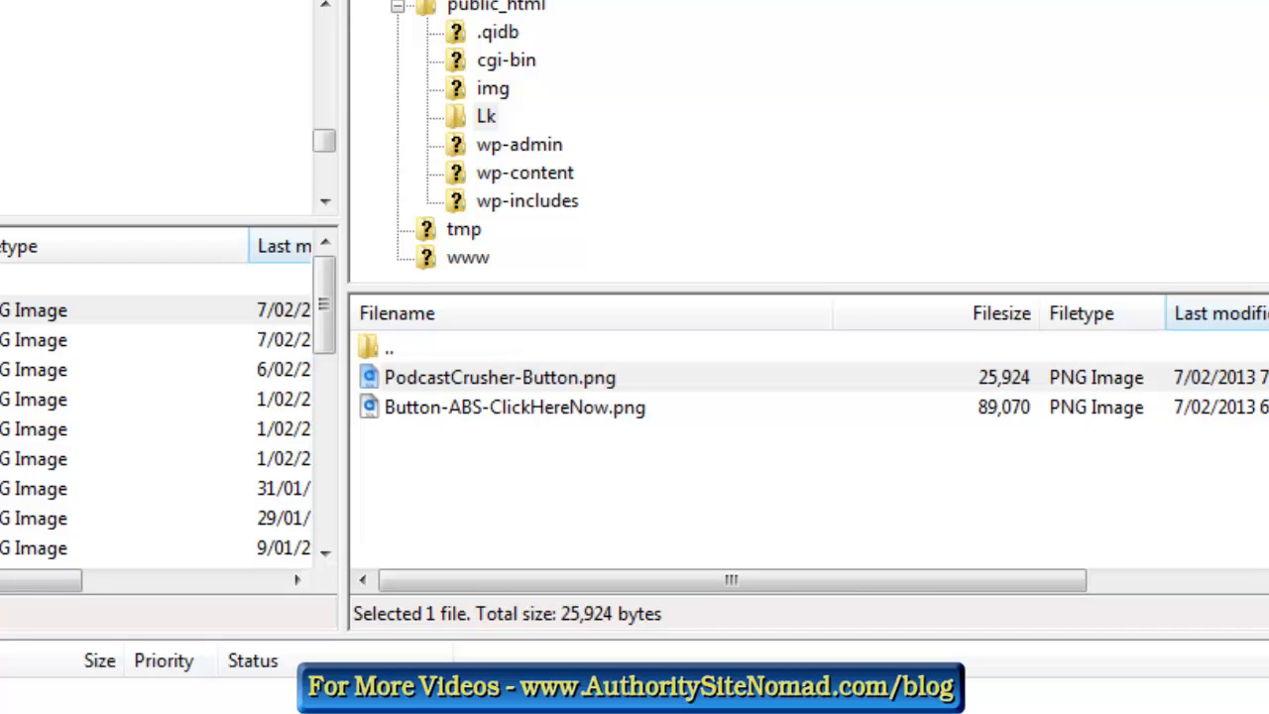
pyautogui.hotkey('alt', 'Tab')
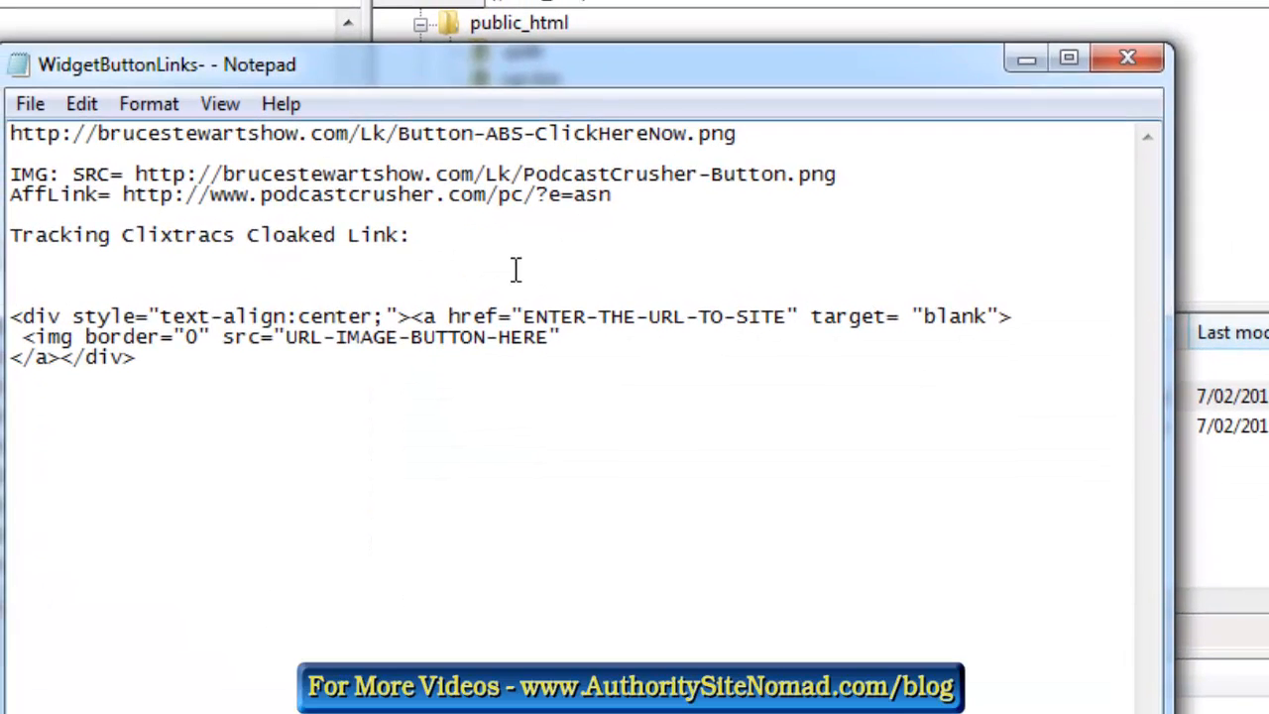
# Step: Paste the copied FTP address of the button image on its own line, several blank lines below the closing </a></div> tag
pyautogui.click(179, 374)
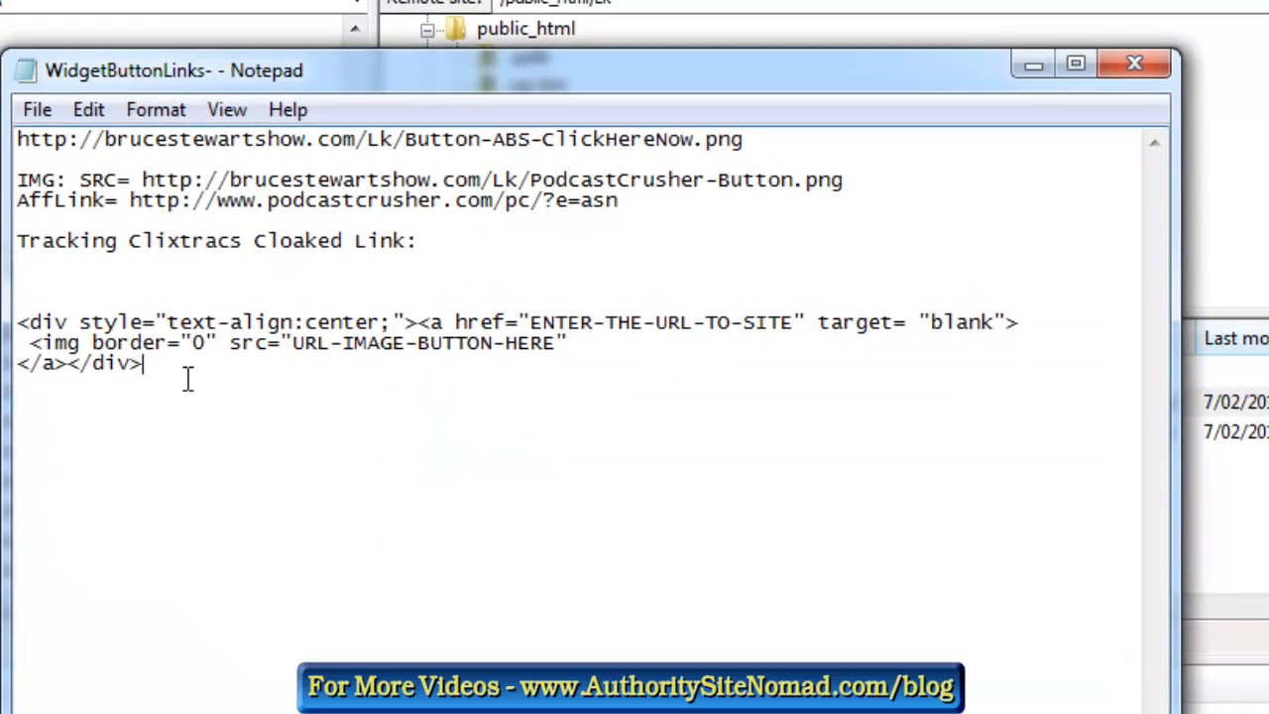
pyautogui.press('Return')
pyautogui.press('Return')
pyautogui.press('Return')
pyautogui.press('Return')
pyautogui.press('Return')
pyautogui.hotkey('ctrl', 'v')
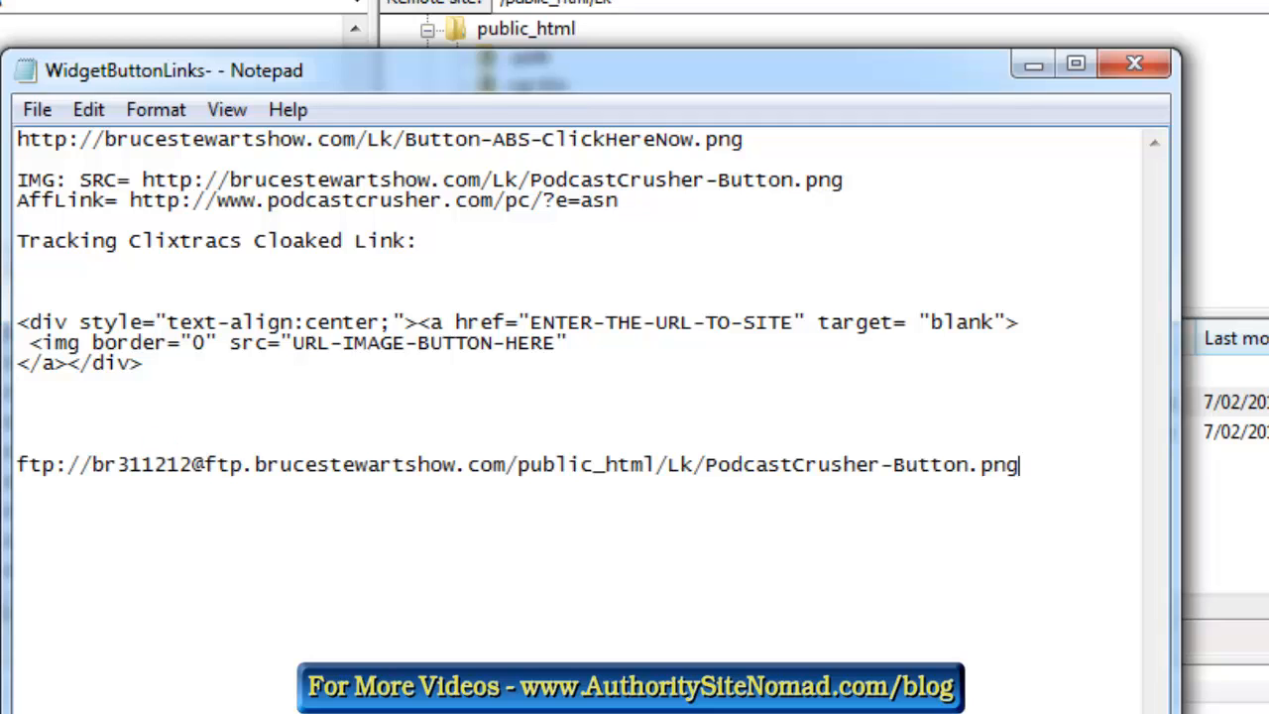
pyautogui.moveTo(471, 59); pyautogui.dragTo(489, 0)
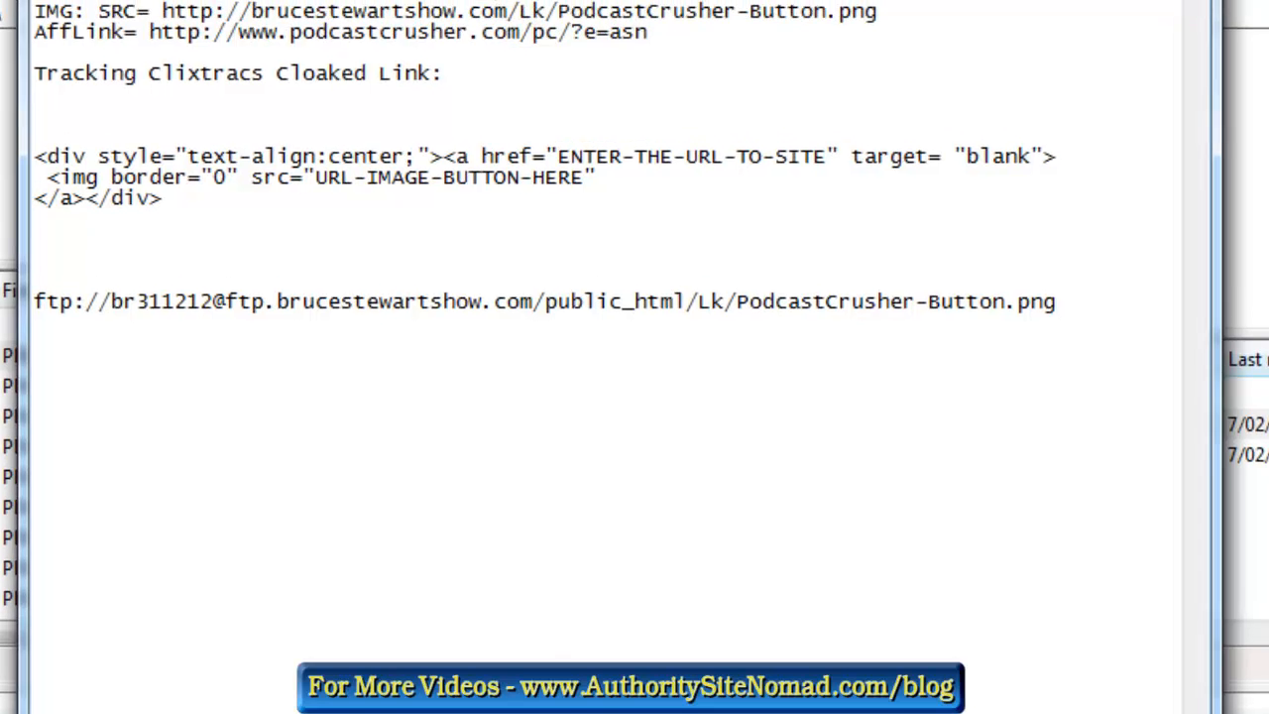
pyautogui.moveTo(142, 91); pyautogui.dragTo(20, 99)
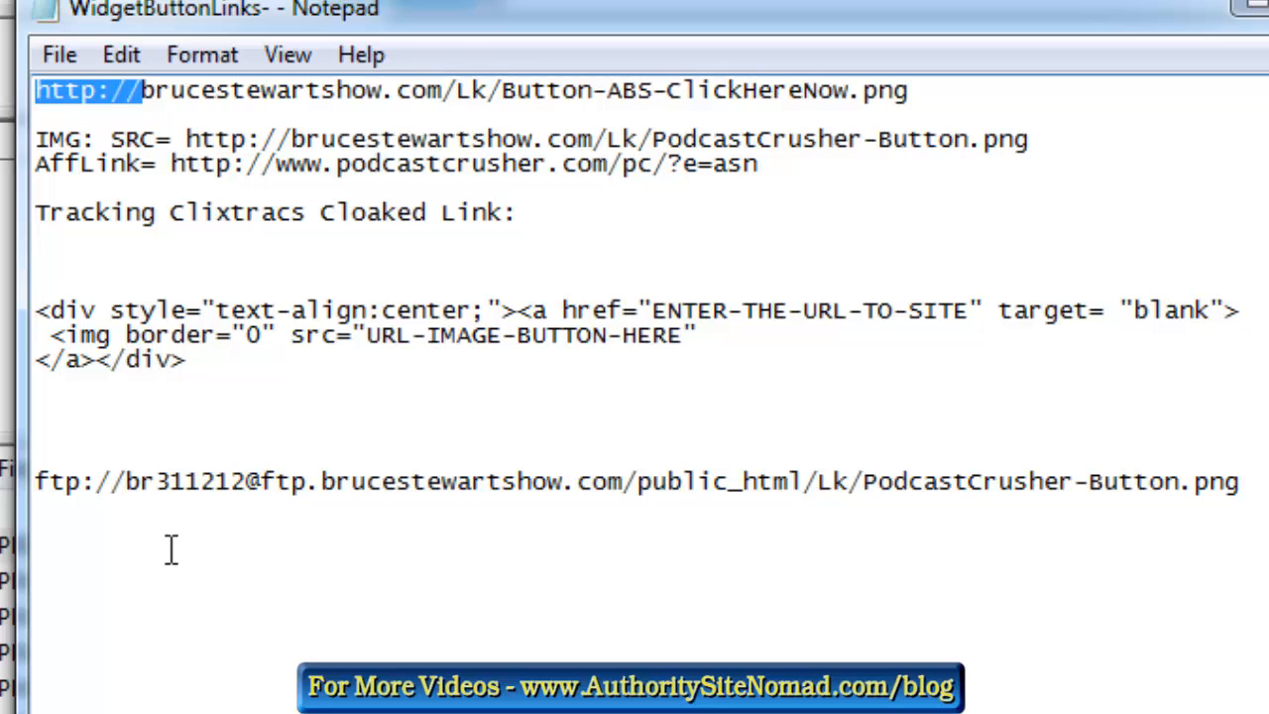
pyautogui.click(322, 486)
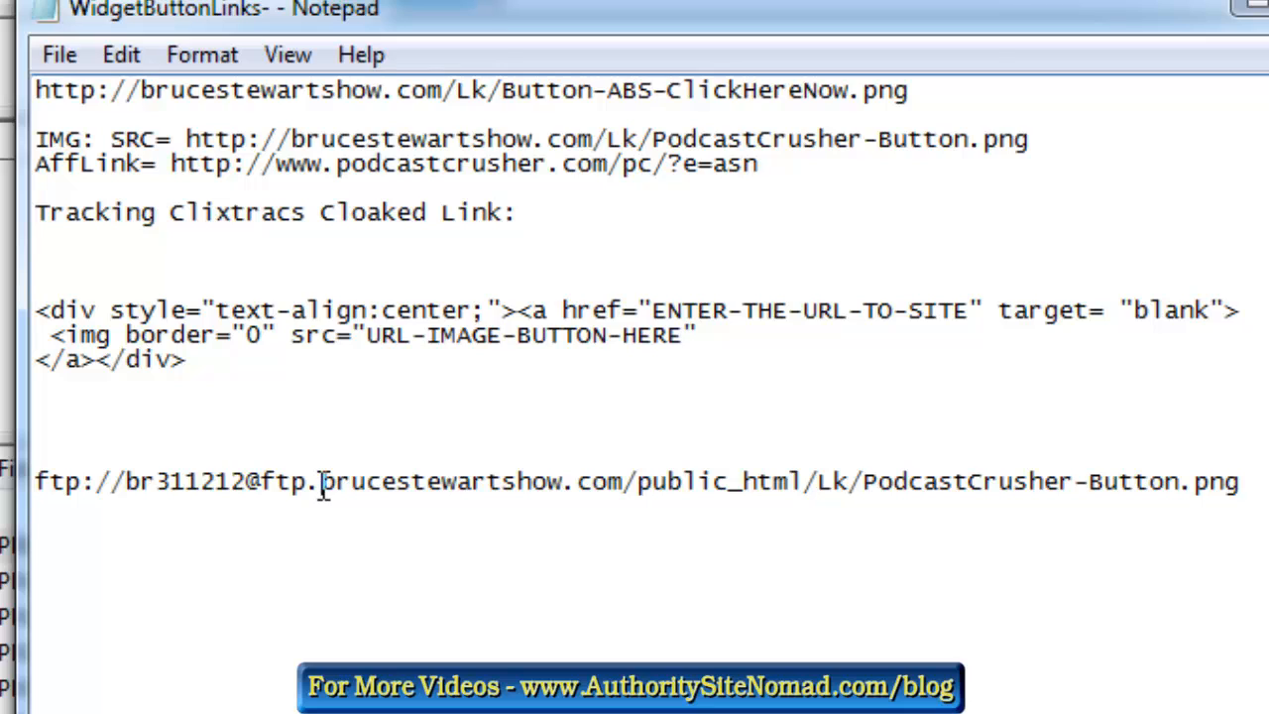
pyautogui.moveTo(323, 486); pyautogui.dragTo(39, 491)
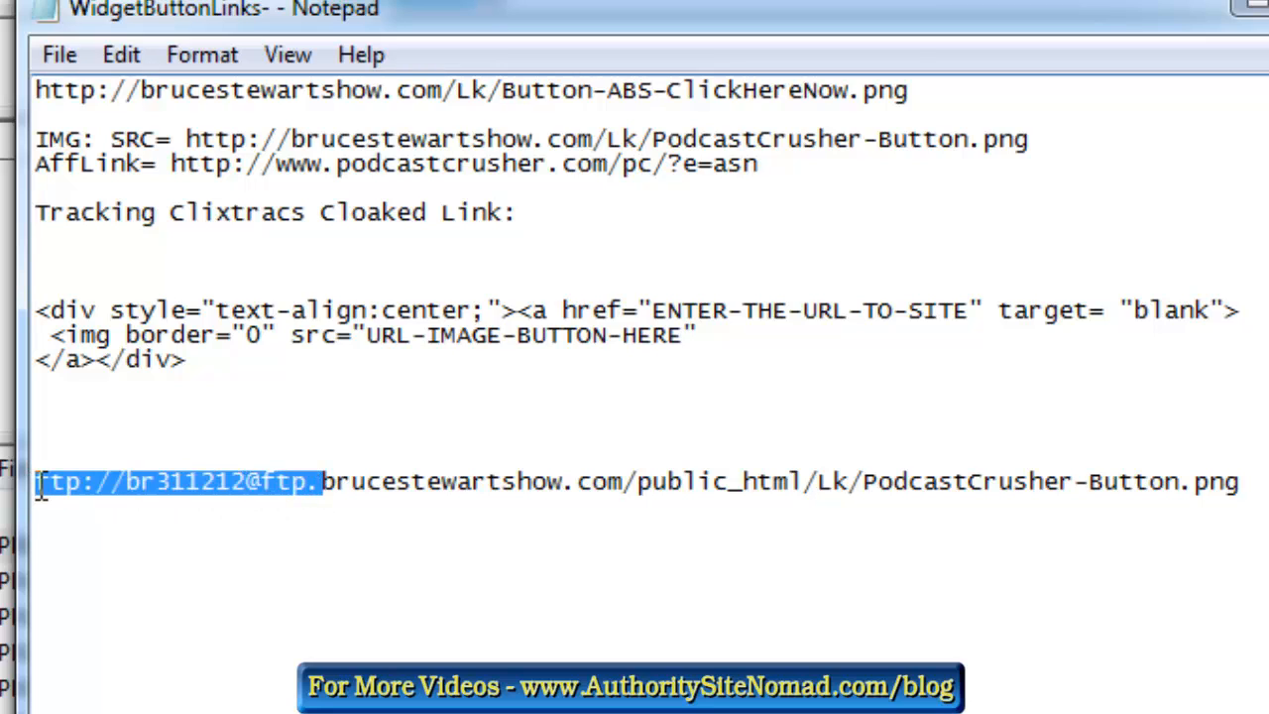
pyautogui.hotkey('ctrl', 'v')
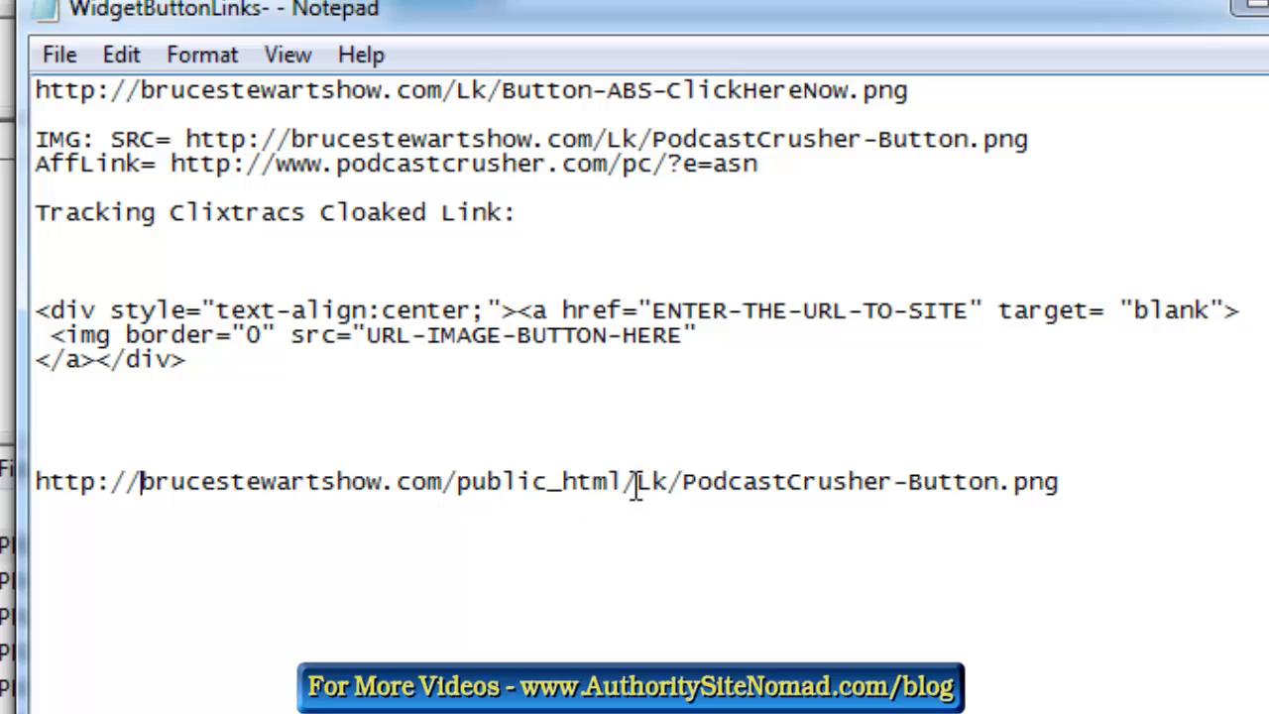
pyautogui.moveTo(639, 486); pyautogui.dragTo(475, 489)
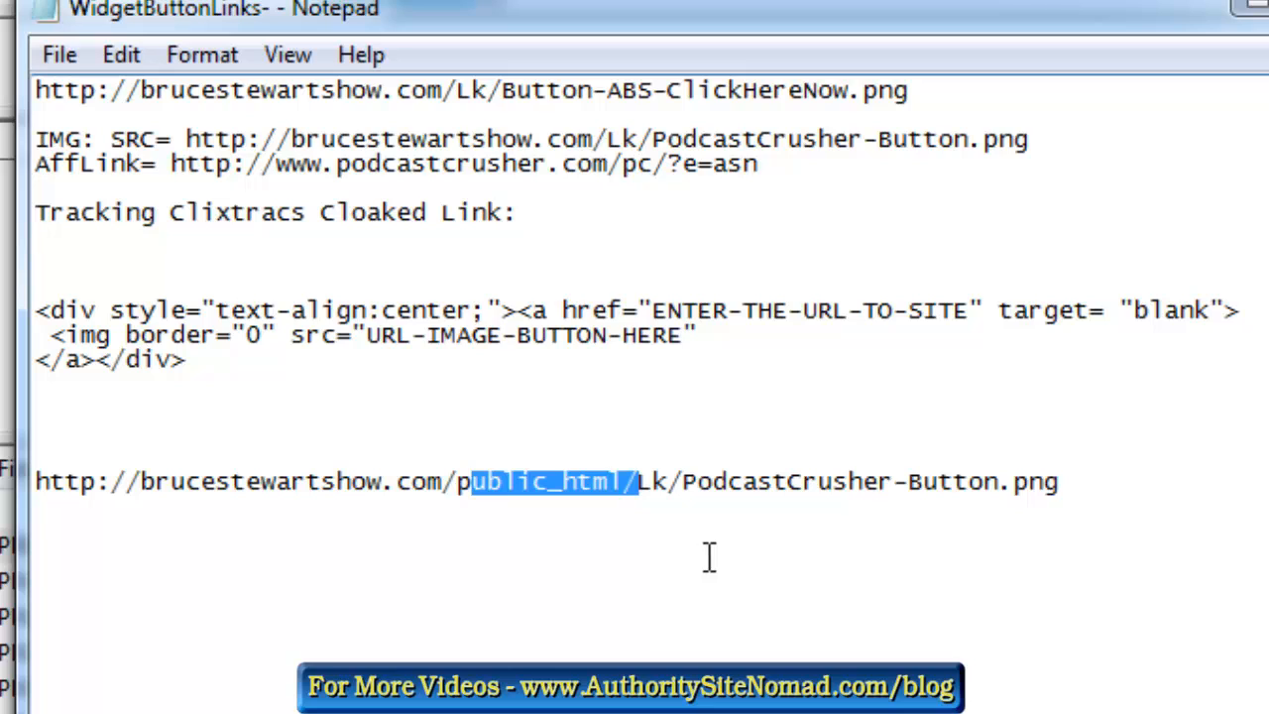
pyautogui.press('Delete')
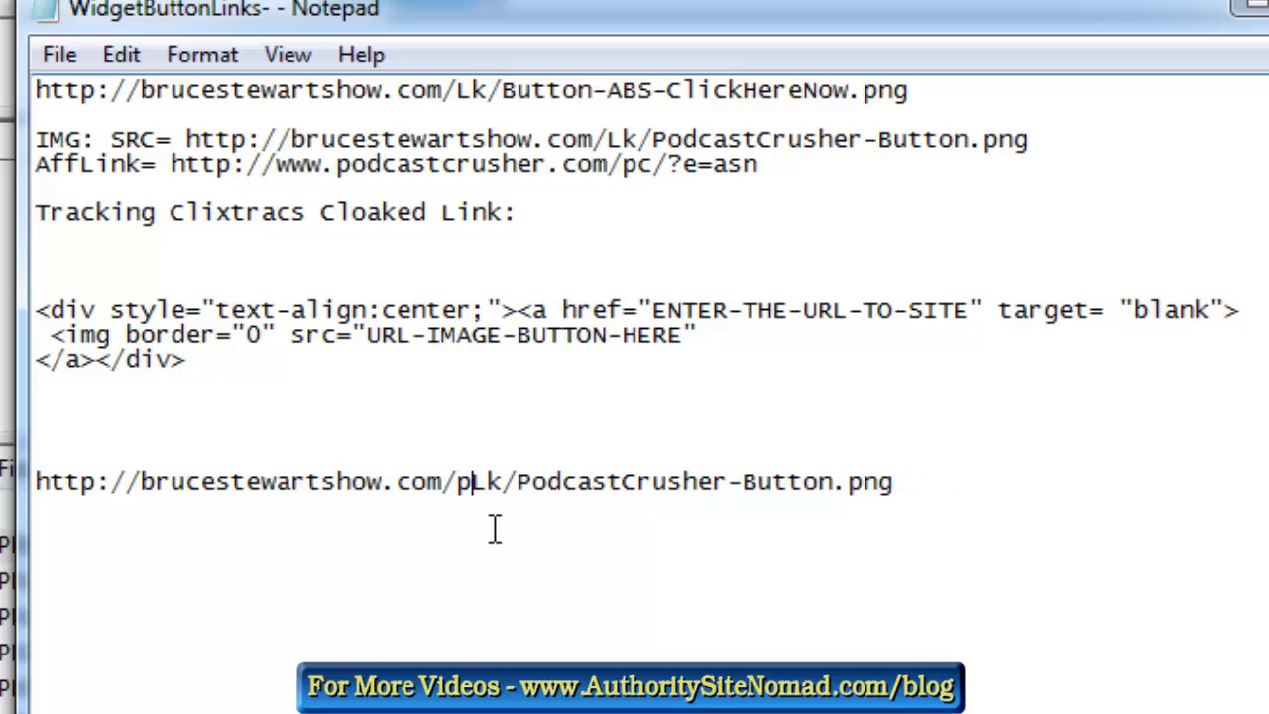
pyautogui.press('BackSpace')
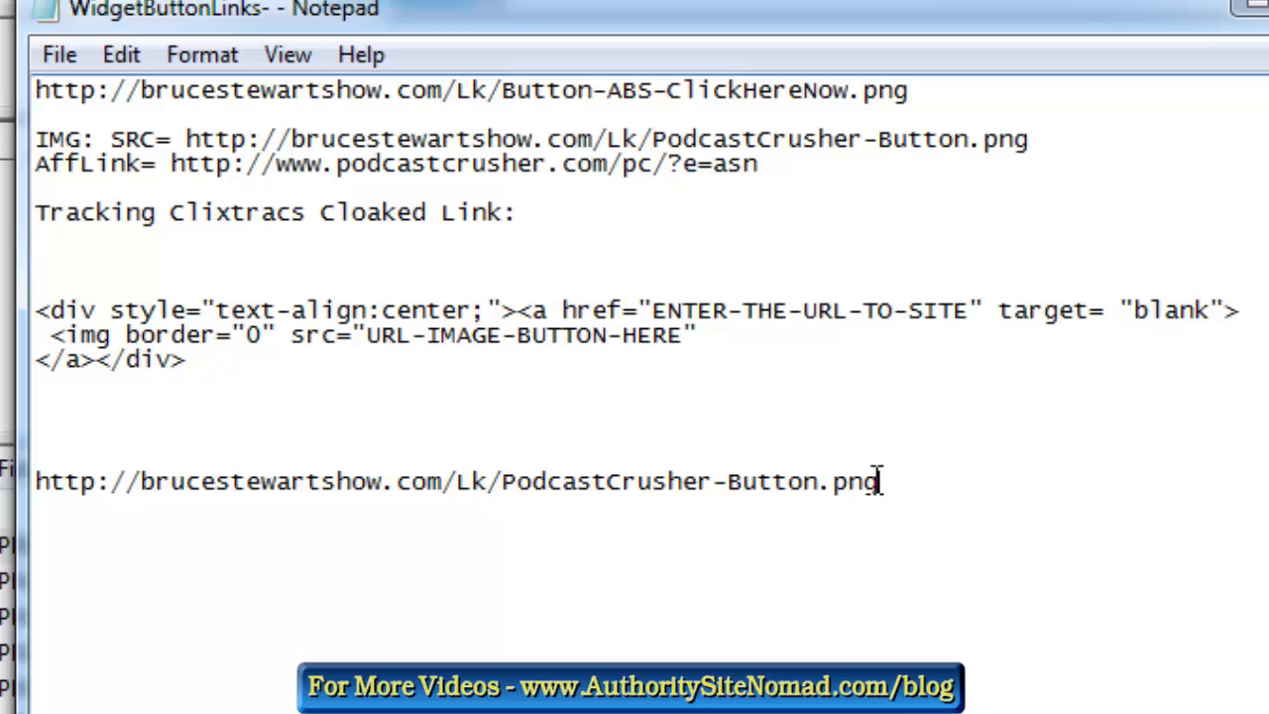
# Step: Copy the corrected image URL, load it in a new Firefox tab to check the button image, and close that tab
pyautogui.moveTo(879, 481); pyautogui.dragTo(81, 466)
pyautogui.hotkey('ctrl', 'c')
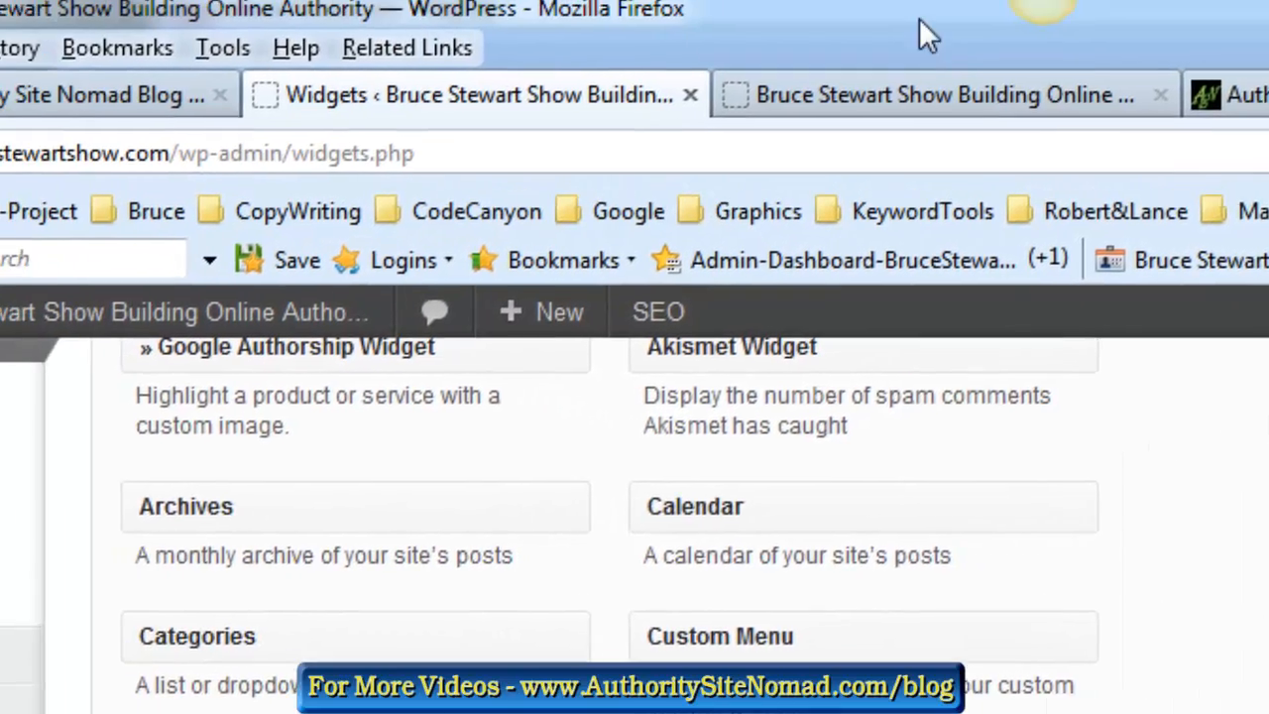
pyautogui.hotkey('ctrl', 't')
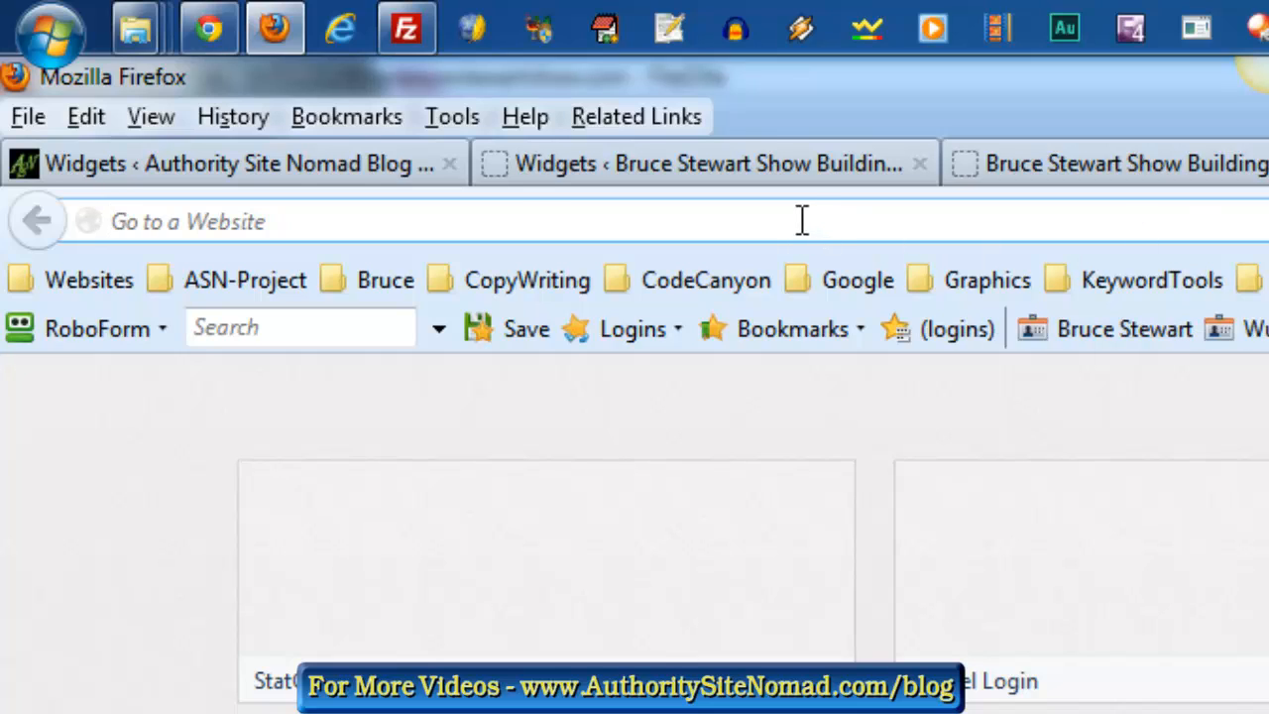
pyautogui.hotkey('ctrl', 'v')
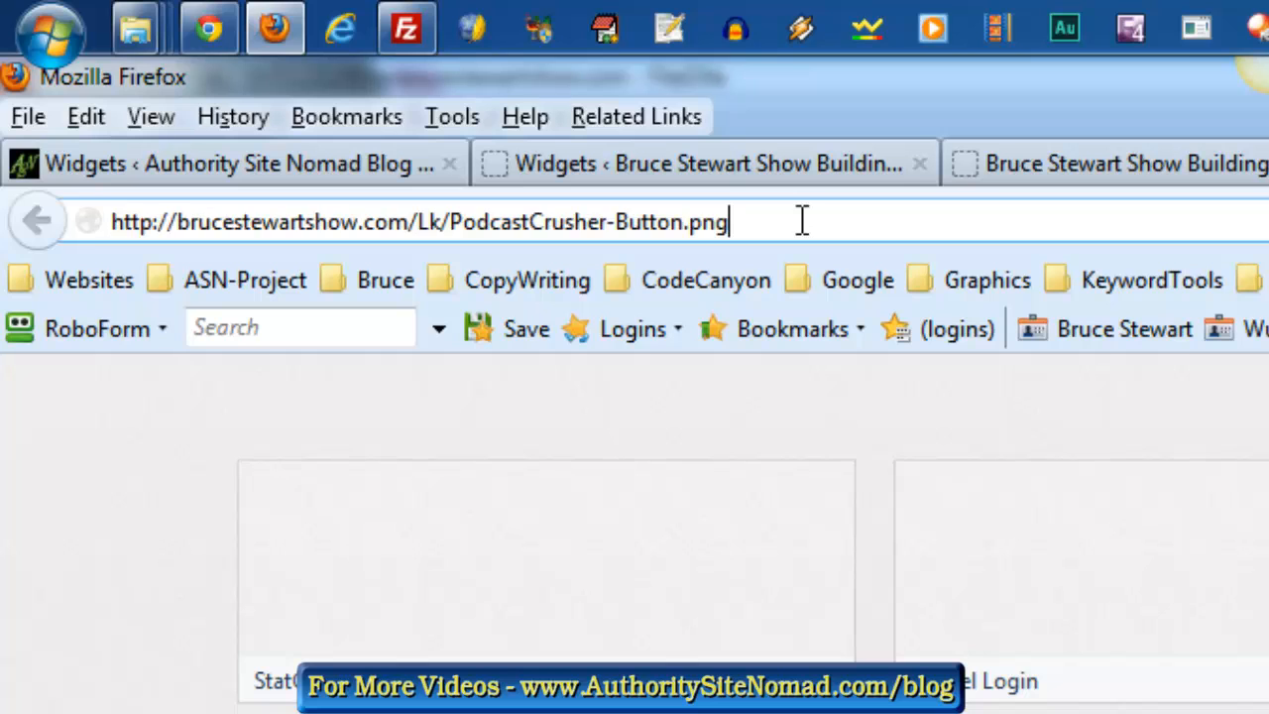
pyautogui.press('Return')
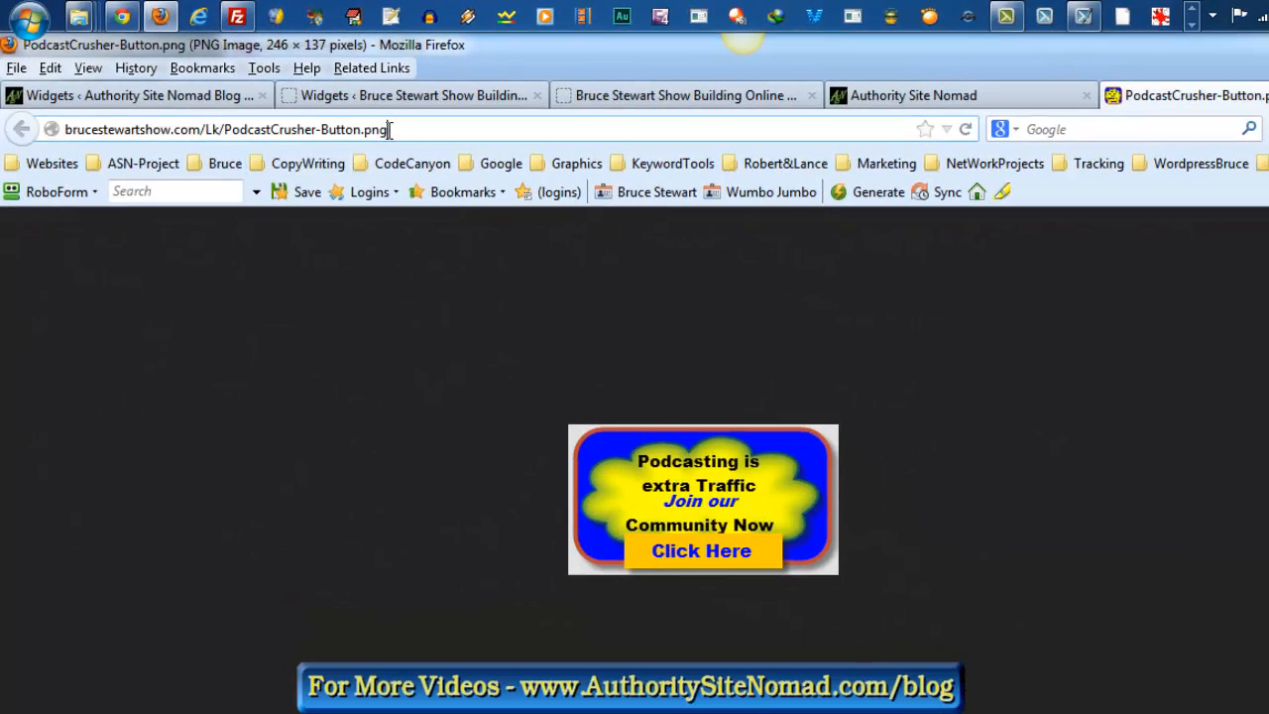
pyautogui.moveTo(390, 130)
pyautogui.mouseDown()
pyautogui.moveTo(64, 127)
pyautogui.moveTo(385, 133)
pyautogui.mouseUp()
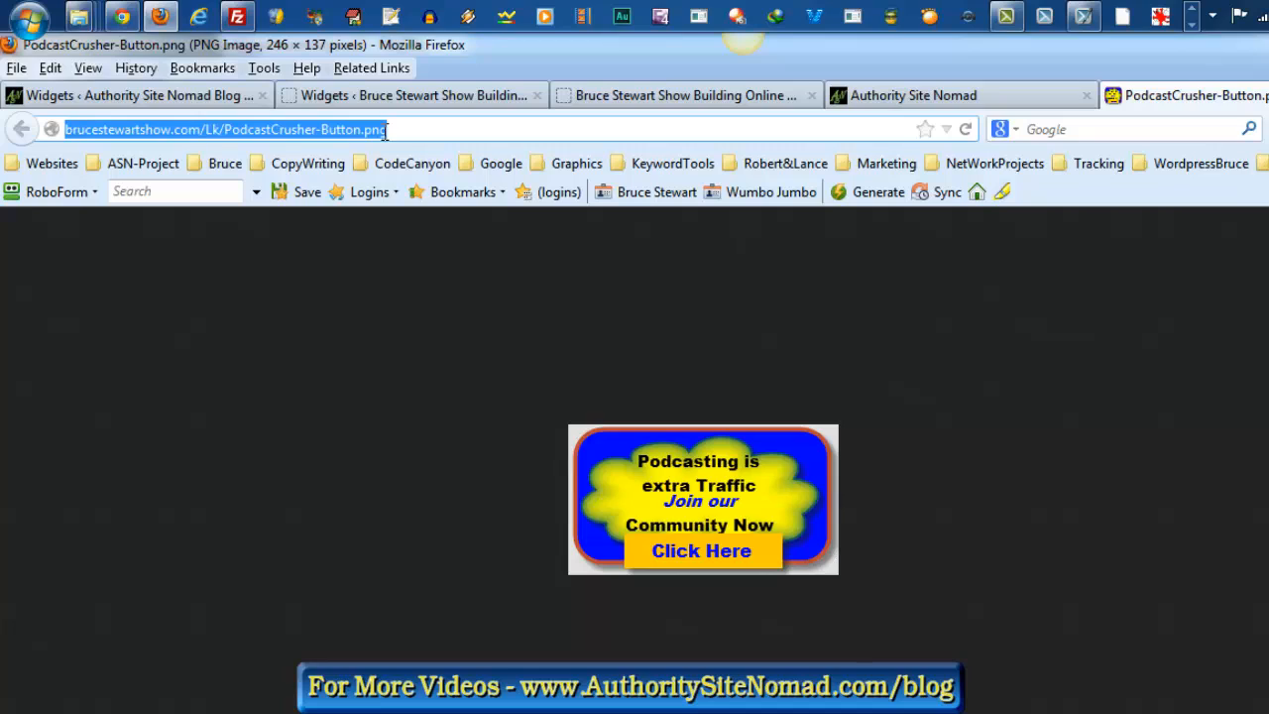
pyautogui.click(390, 130)
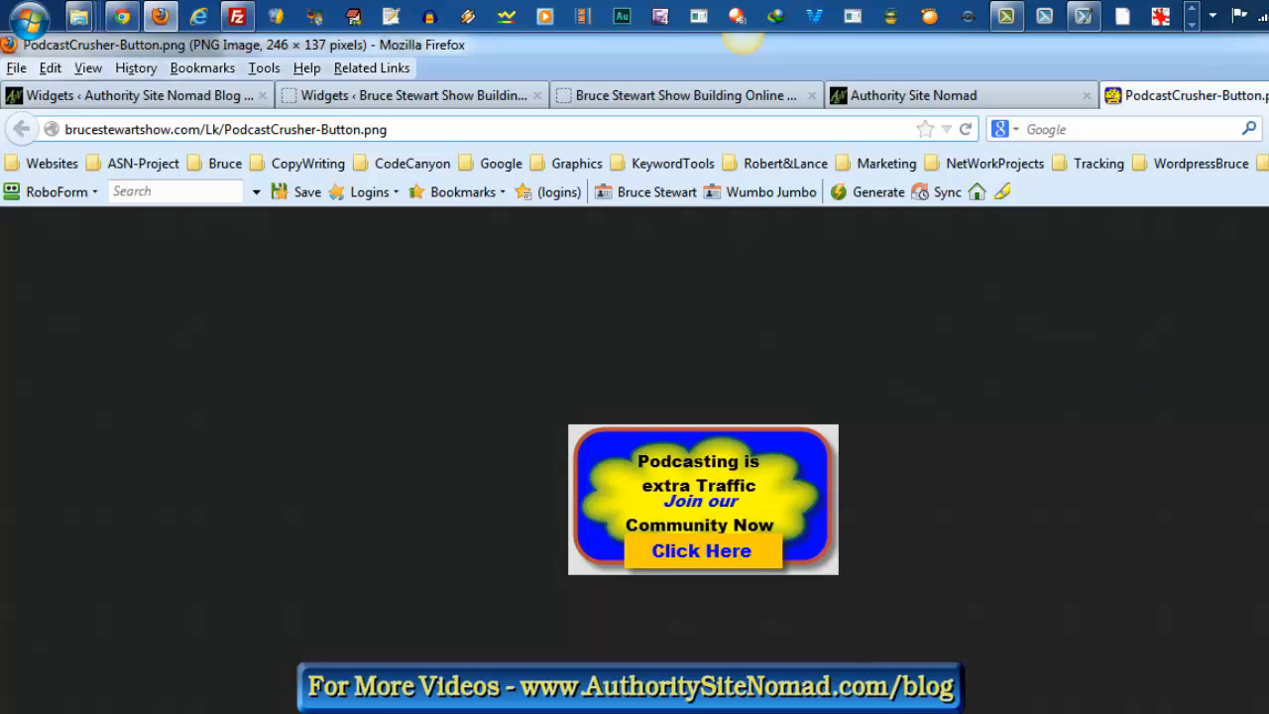
pyautogui.hotkey('ctrl', 'w')
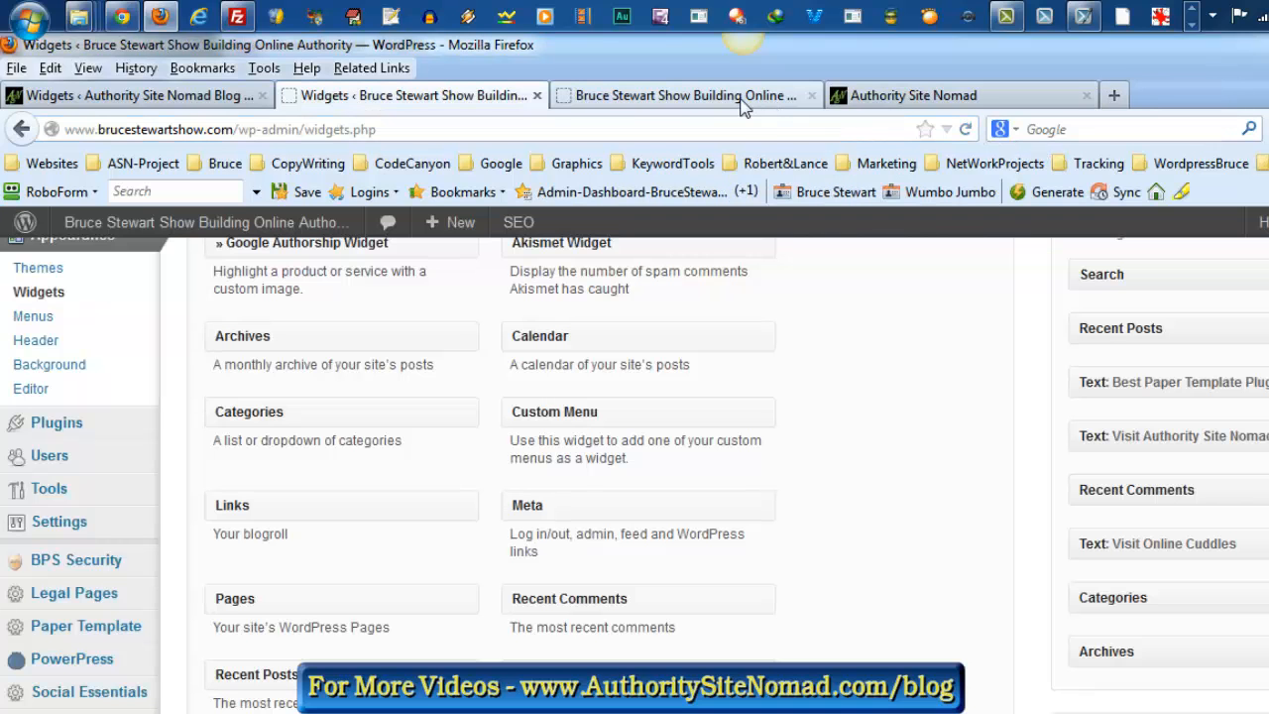
# Step: Switch to the ClixTrac campaign page in Chrome and bring the WidgetButtonLinks notes in Notepad in front of it
pyautogui.click(1192, 25)
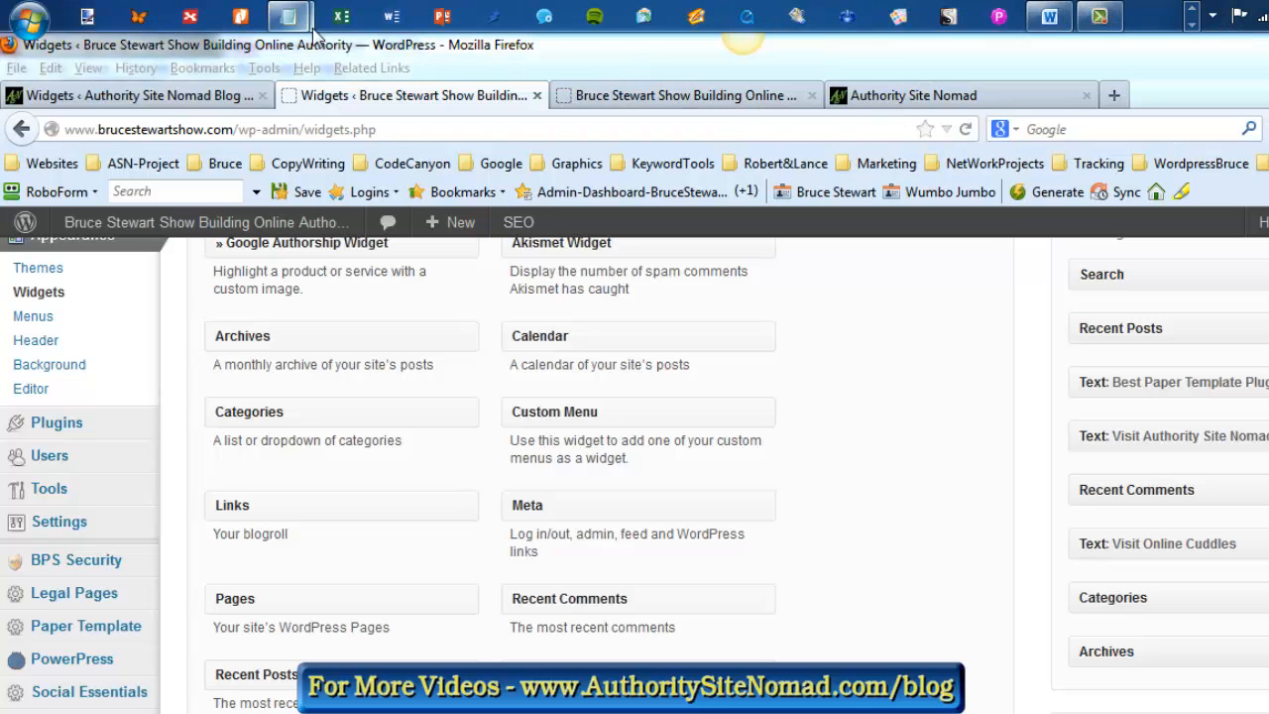
pyautogui.click(1191, 14)
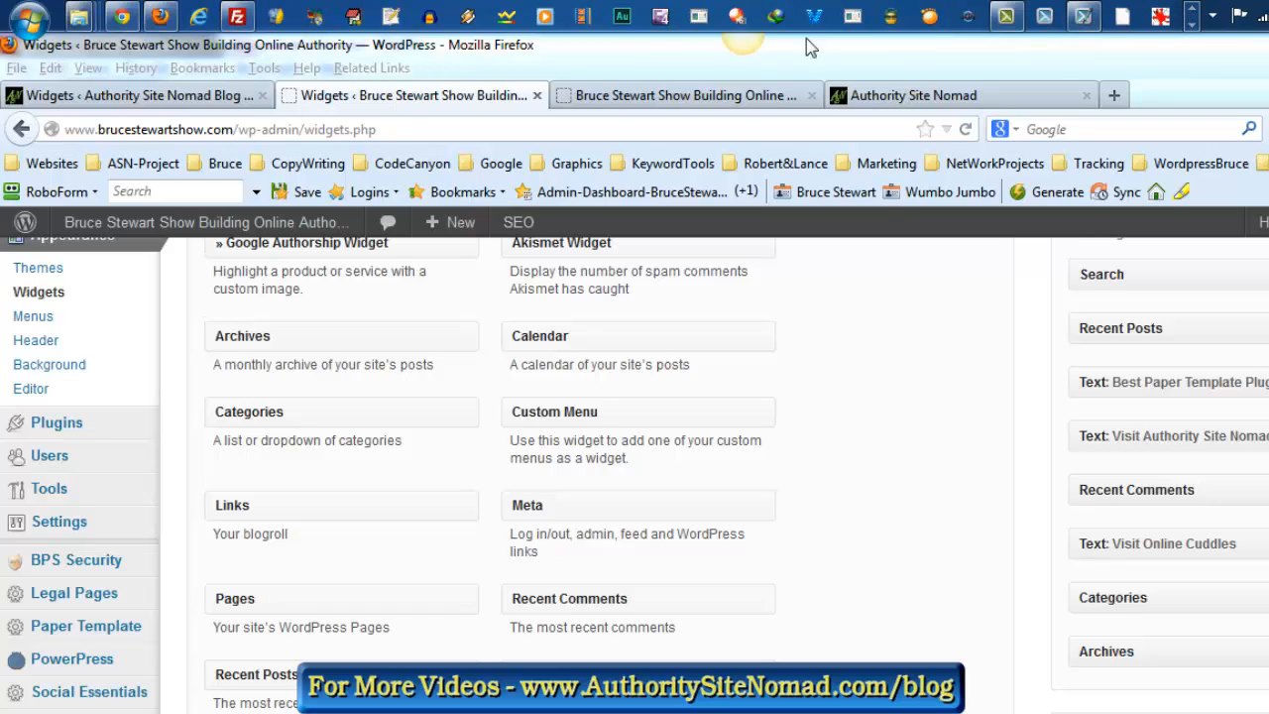
pyautogui.click(121, 17)
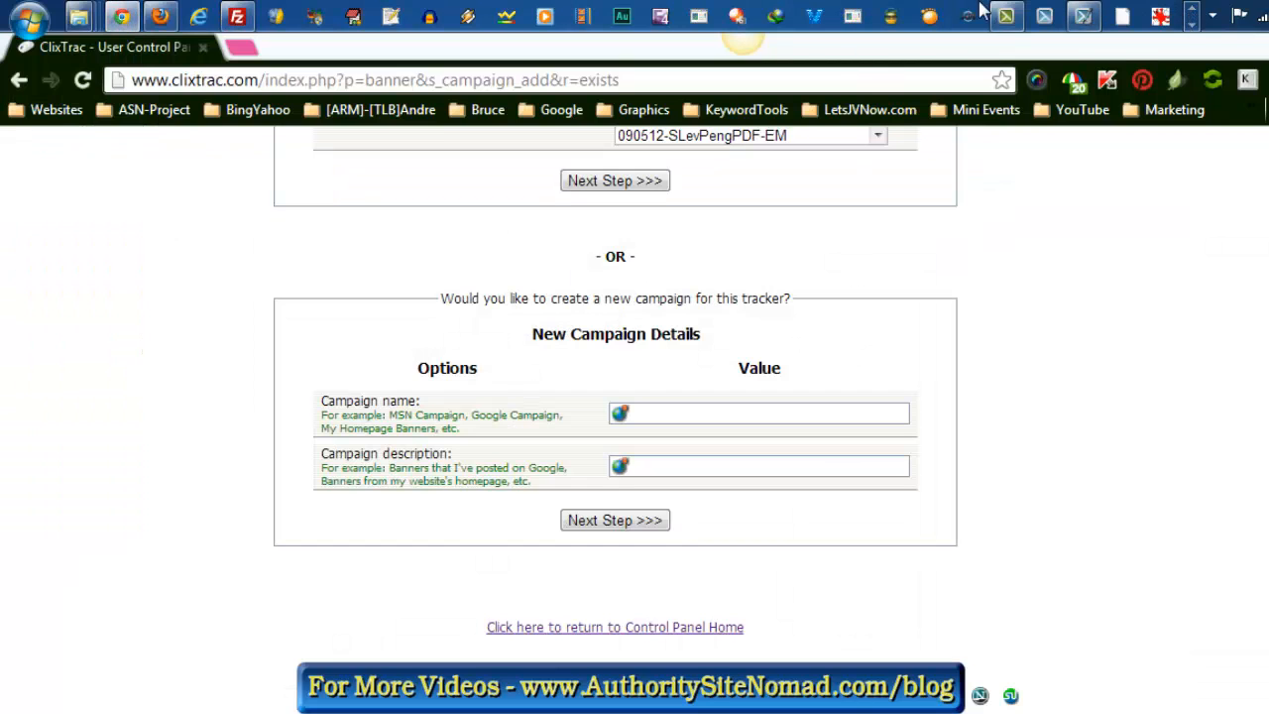
pyautogui.click(1191, 24)
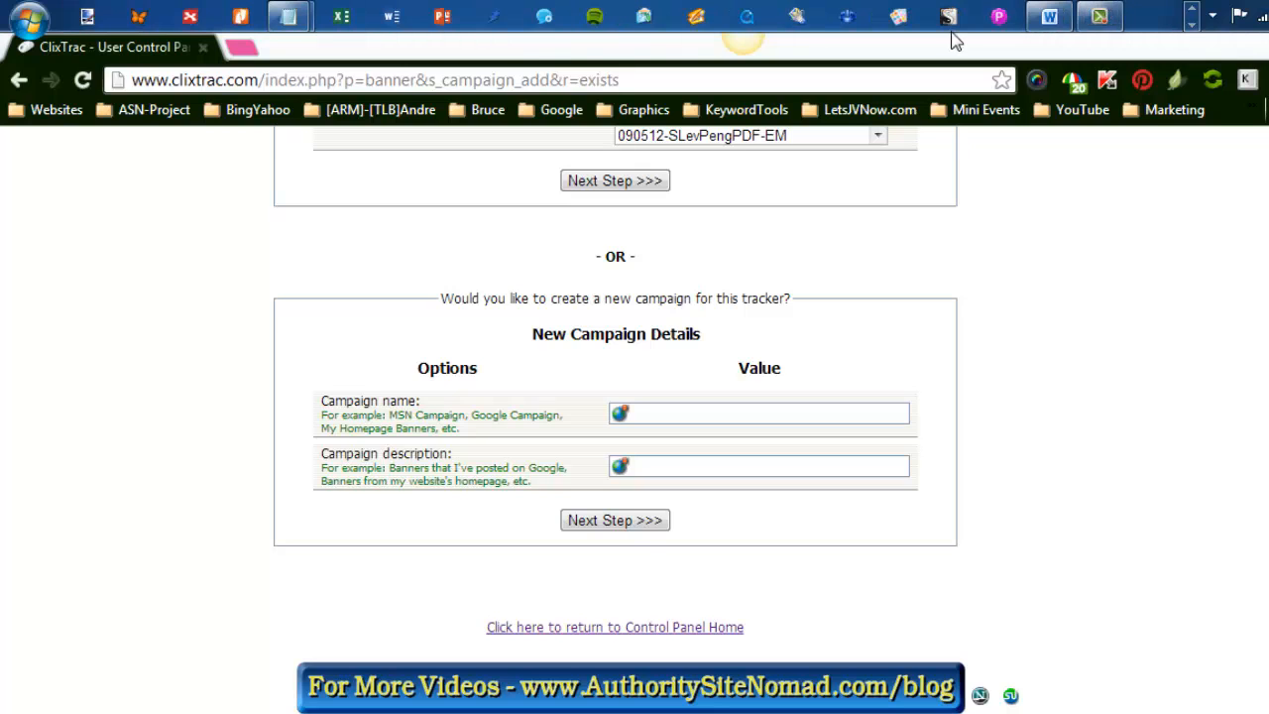
pyautogui.moveTo(292, 30)
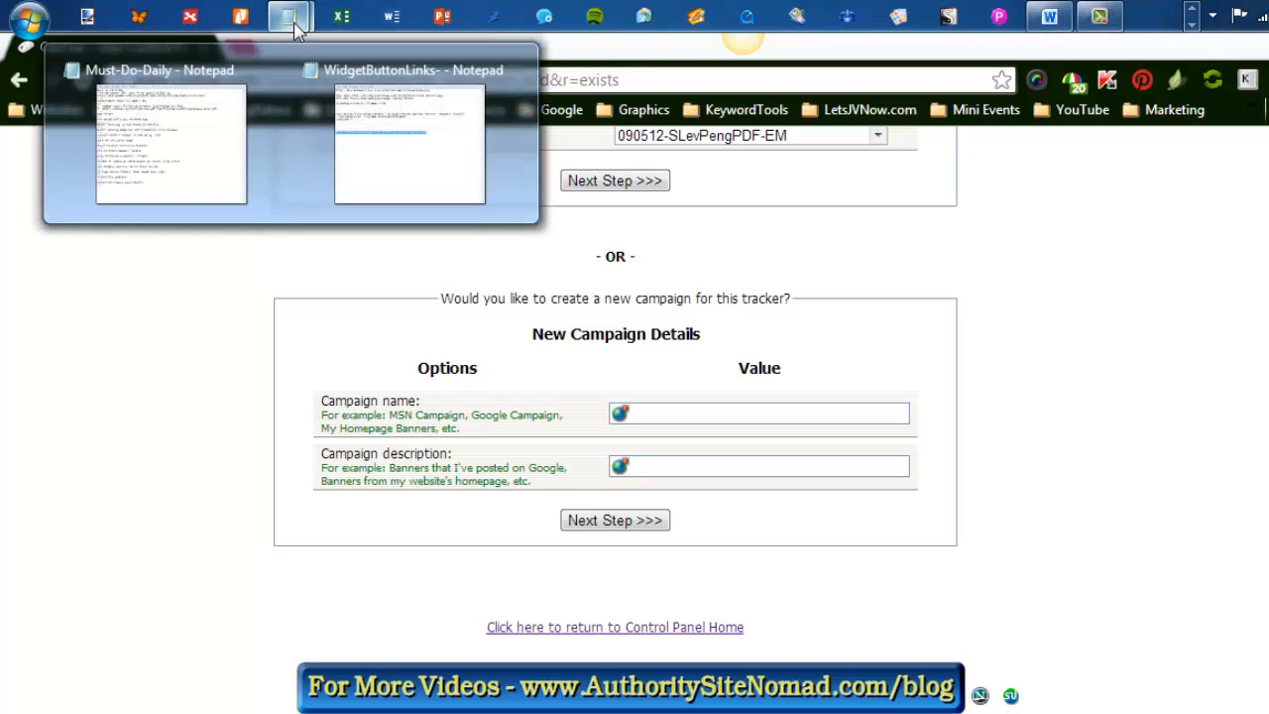
pyautogui.click(406, 165)
pyautogui.click(872, 445)
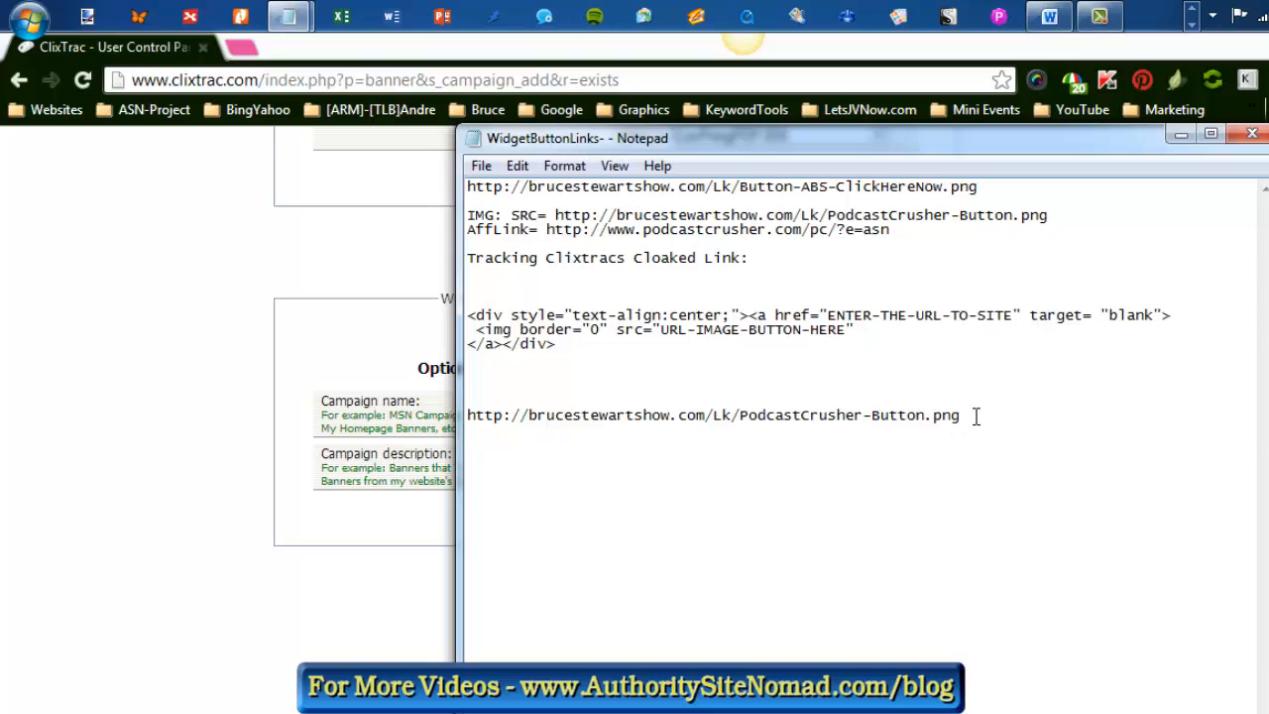
# Step: Delete the PodcastCrusher-Button.png test URL from the end of the notes
pyautogui.moveTo(973, 417); pyautogui.dragTo(464, 418)
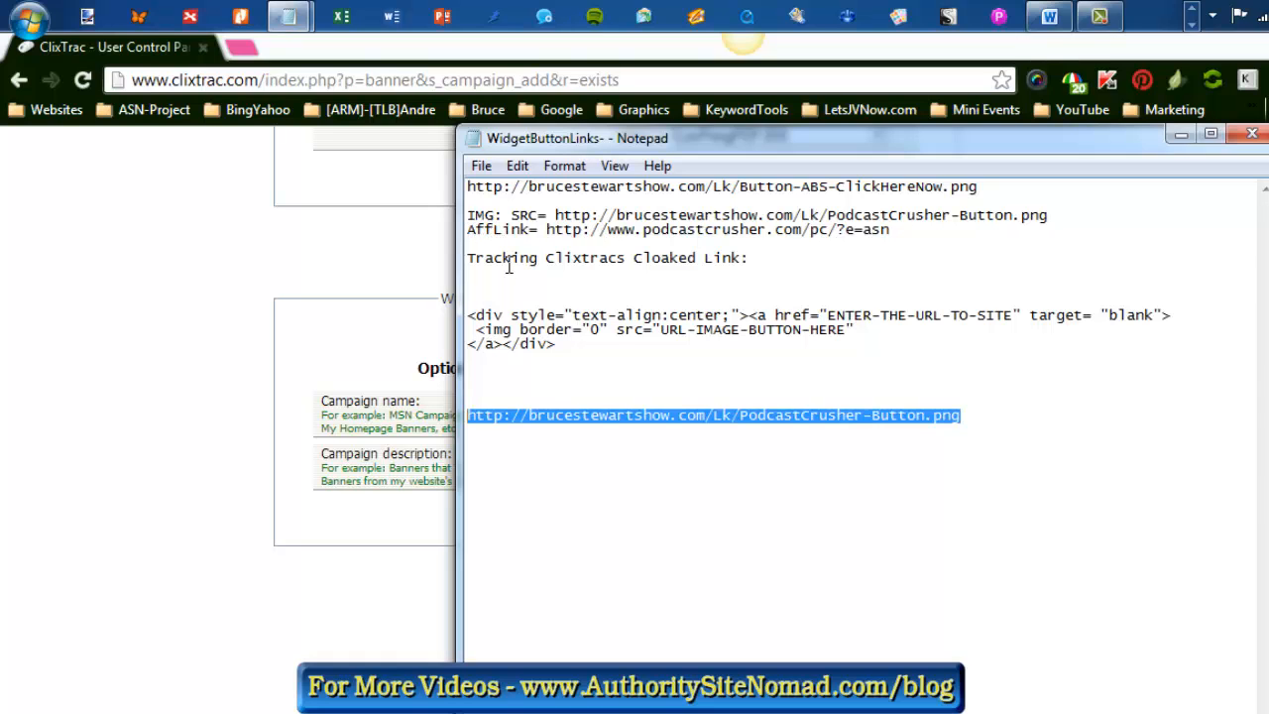
pyautogui.click(538, 415)
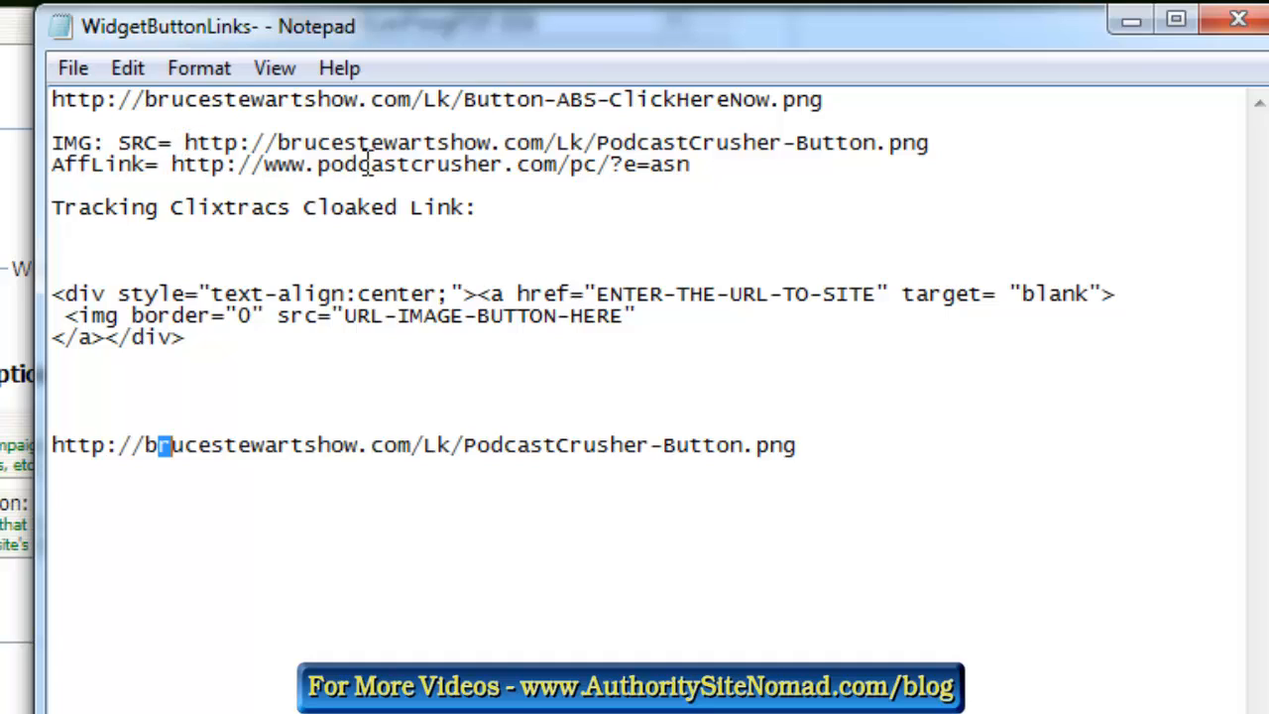
pyautogui.moveTo(825, 448); pyautogui.dragTo(63, 493)
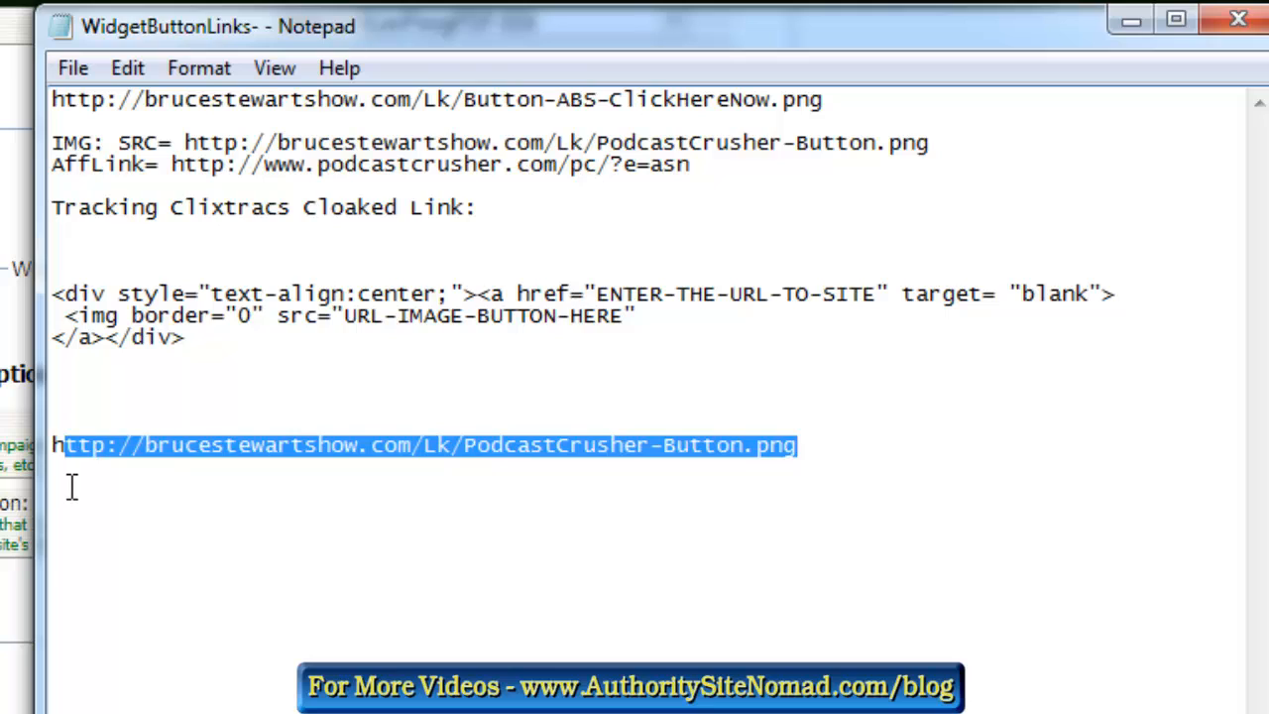
pyautogui.press('Delete')
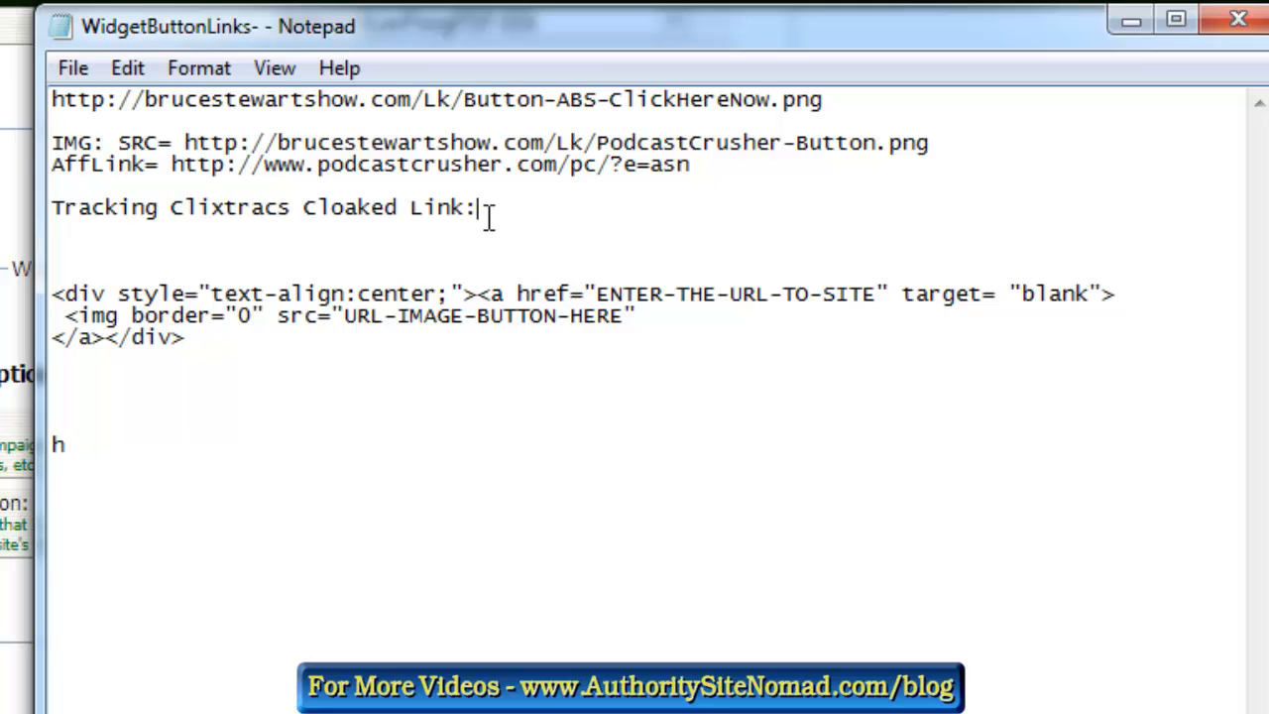
# Step: Add podcrush20130207butt on a new line under "Tracking Clixtracs Cloaked Link:" and copy it
pyautogui.press('Return')
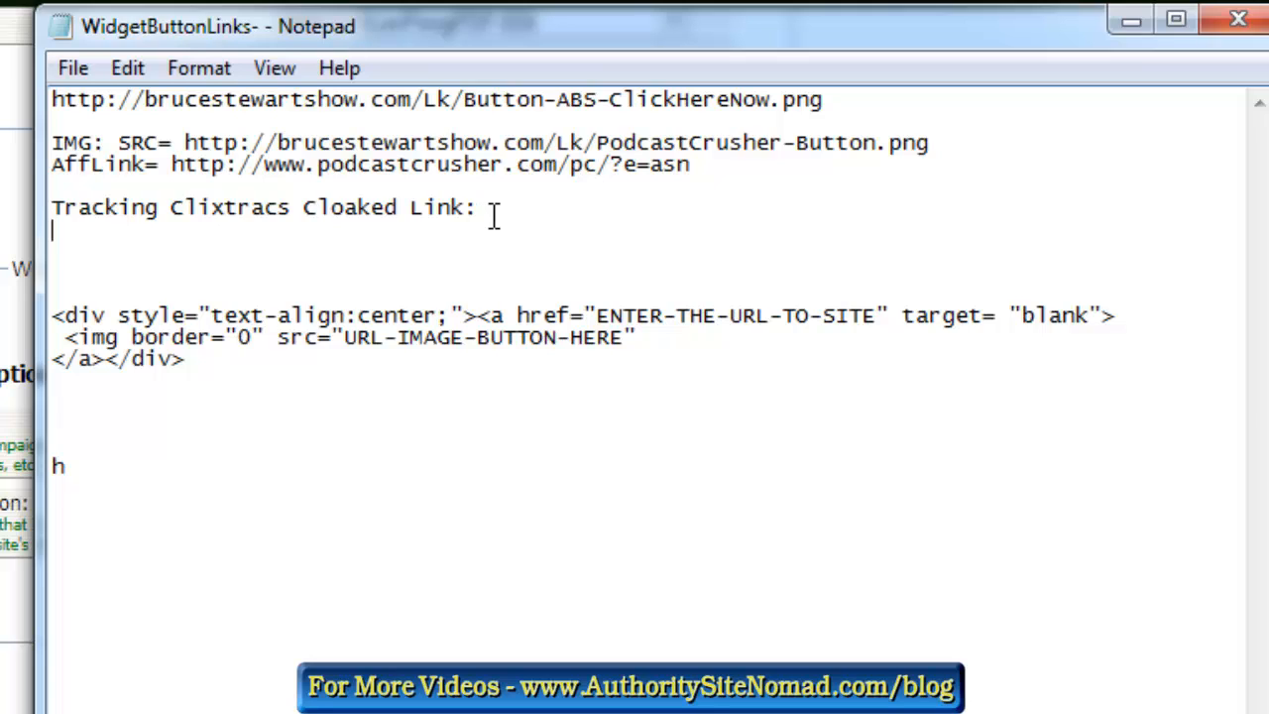
pyautogui.write('podcrush')
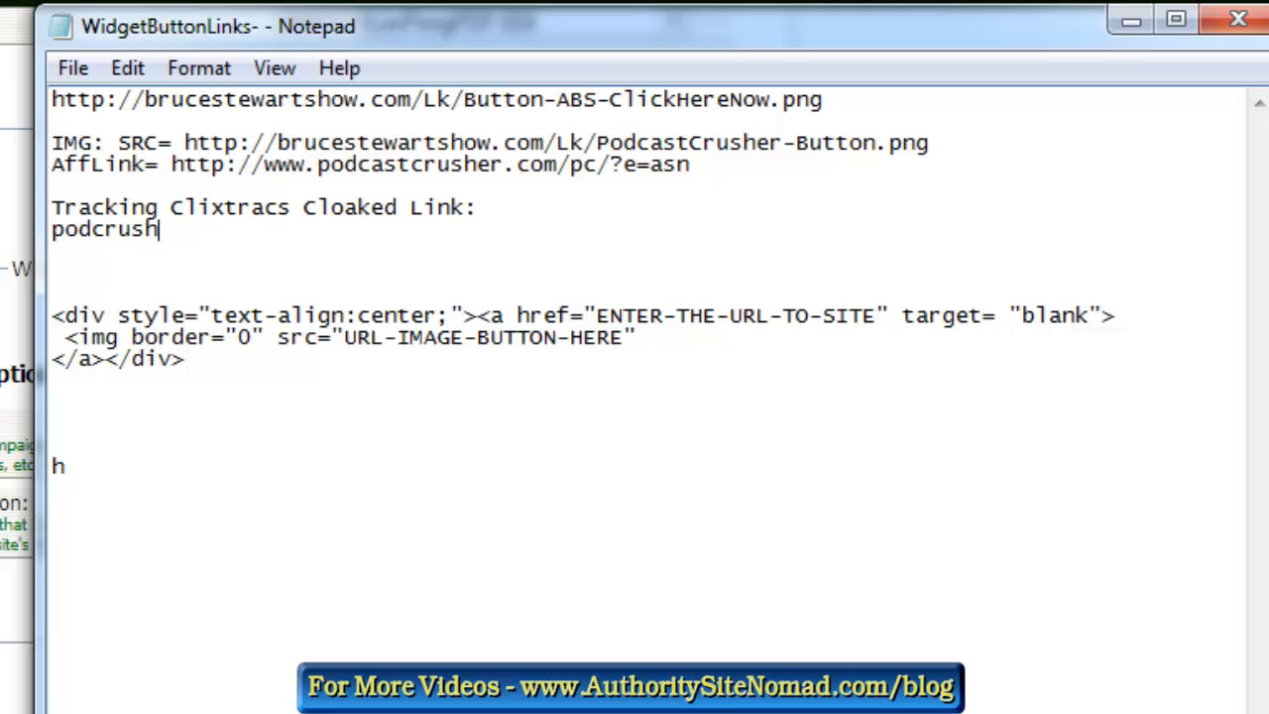
pyautogui.write('20130207')
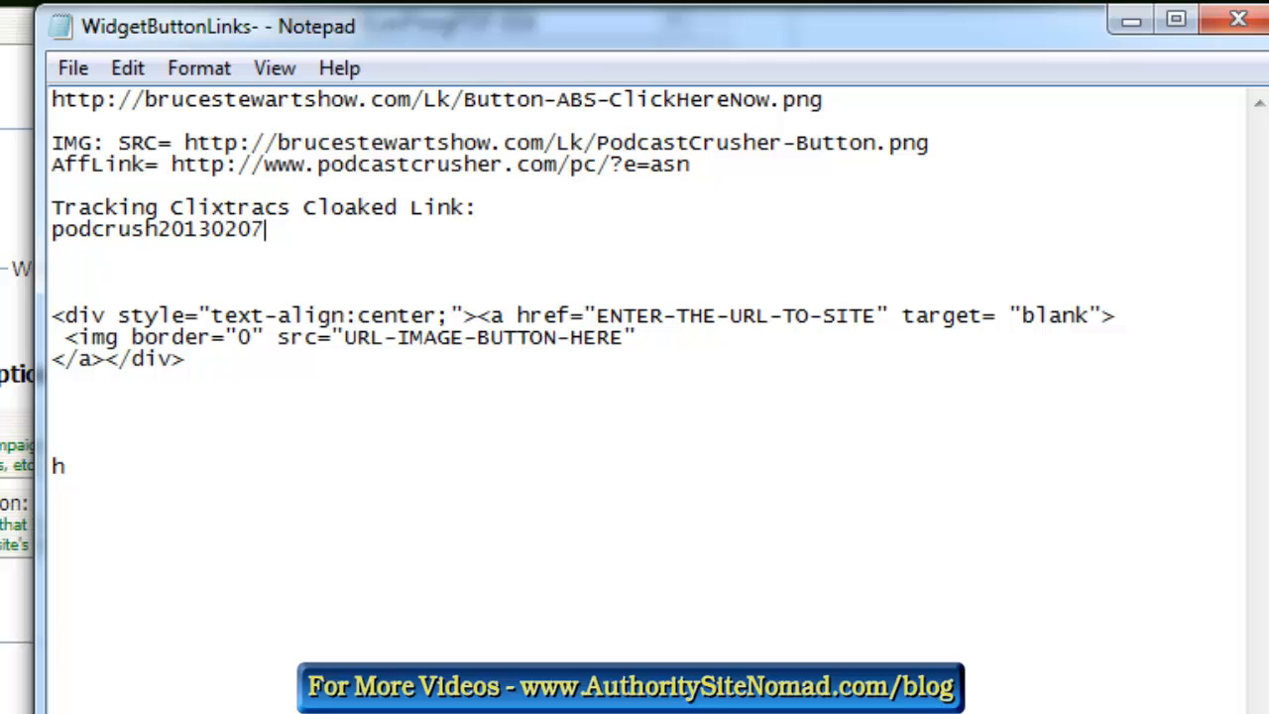
pyautogui.write('butt')
pyautogui.moveTo(328, 229); pyautogui.dragTo(54, 238)
pyautogui.hotkey('ctrl', 'c')
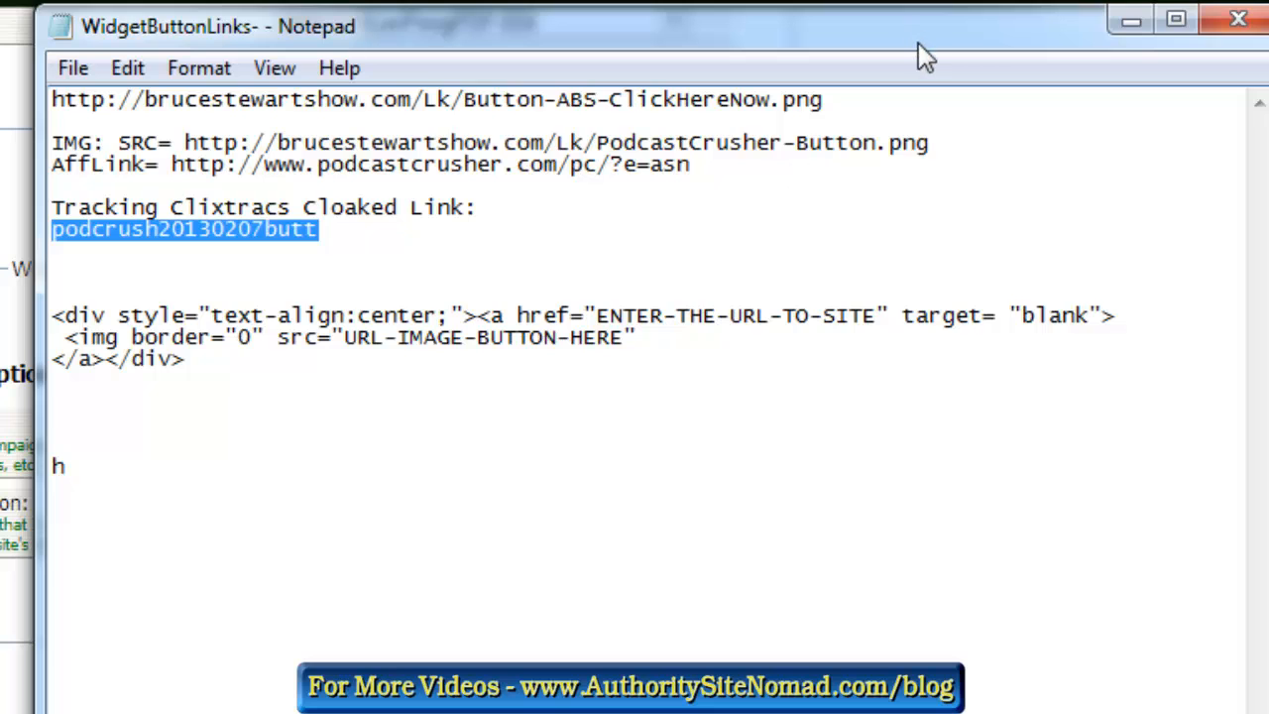
# Step: Create a new ClixTrac campaign with podcrush20130207butt as both its name and description, and continue to the tracker type choice
pyautogui.click(1131, 20)
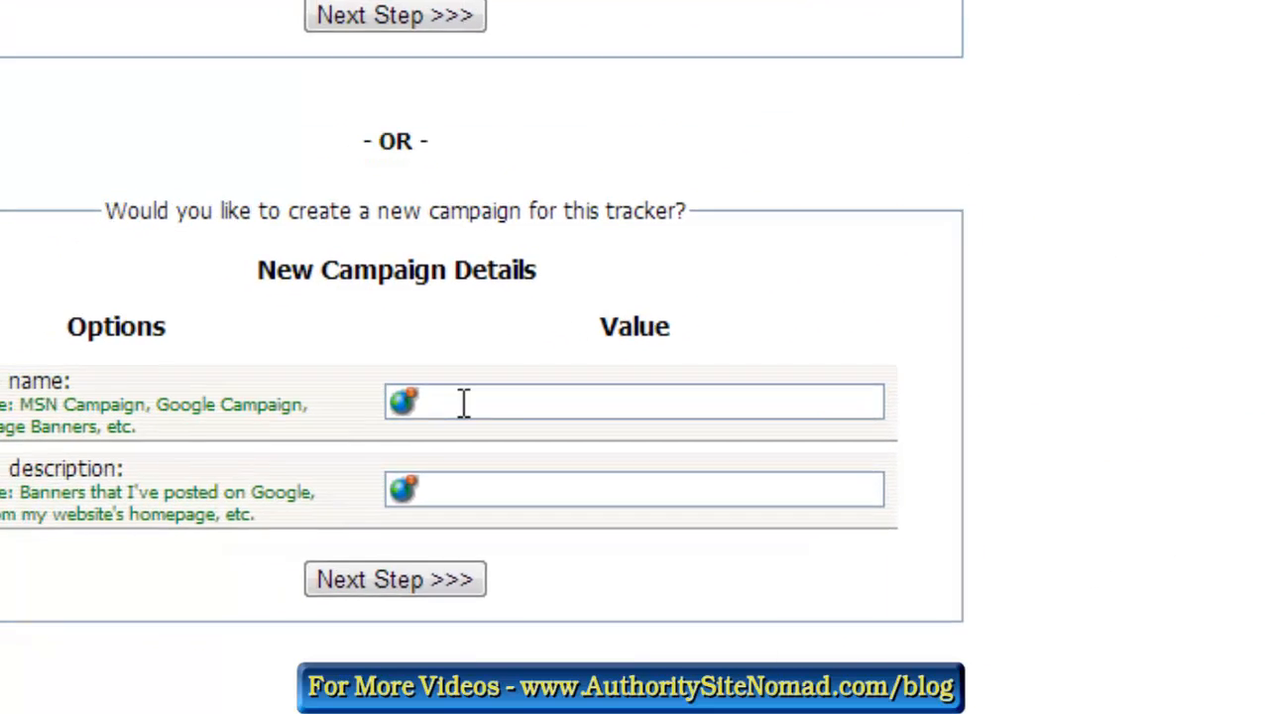
pyautogui.click(463, 403)
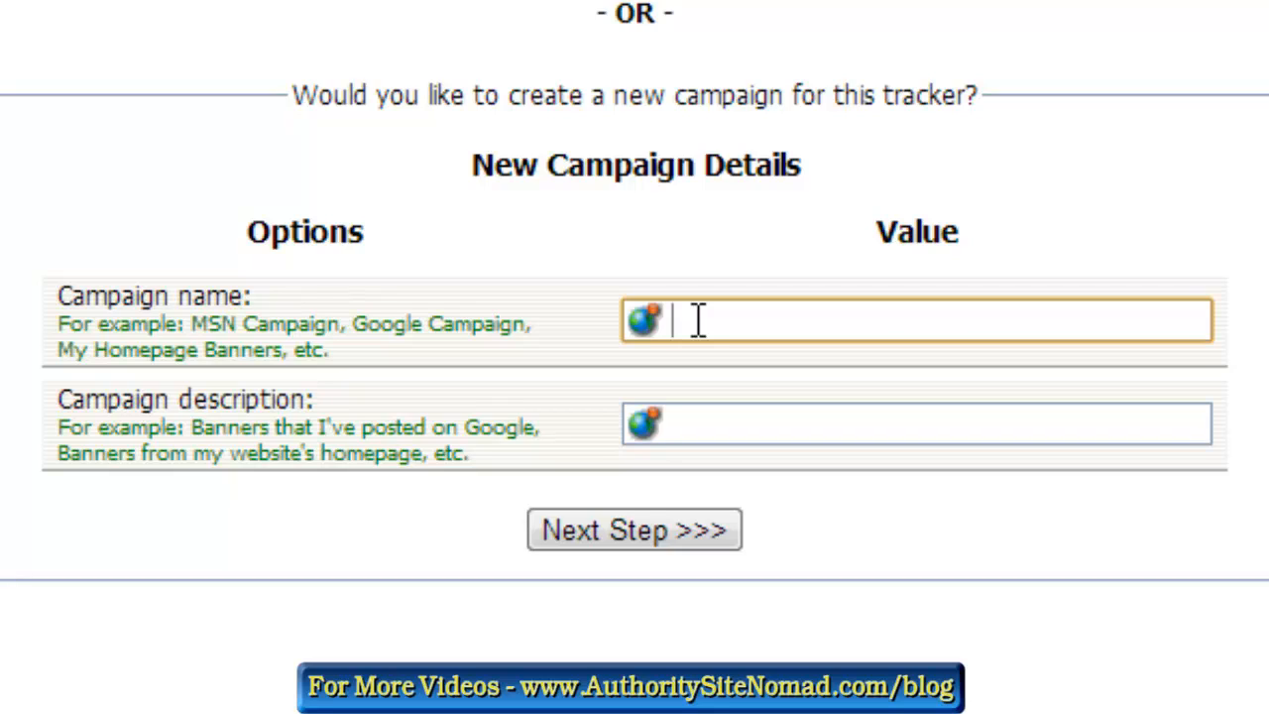
pyautogui.hotkey('ctrl', 'v')
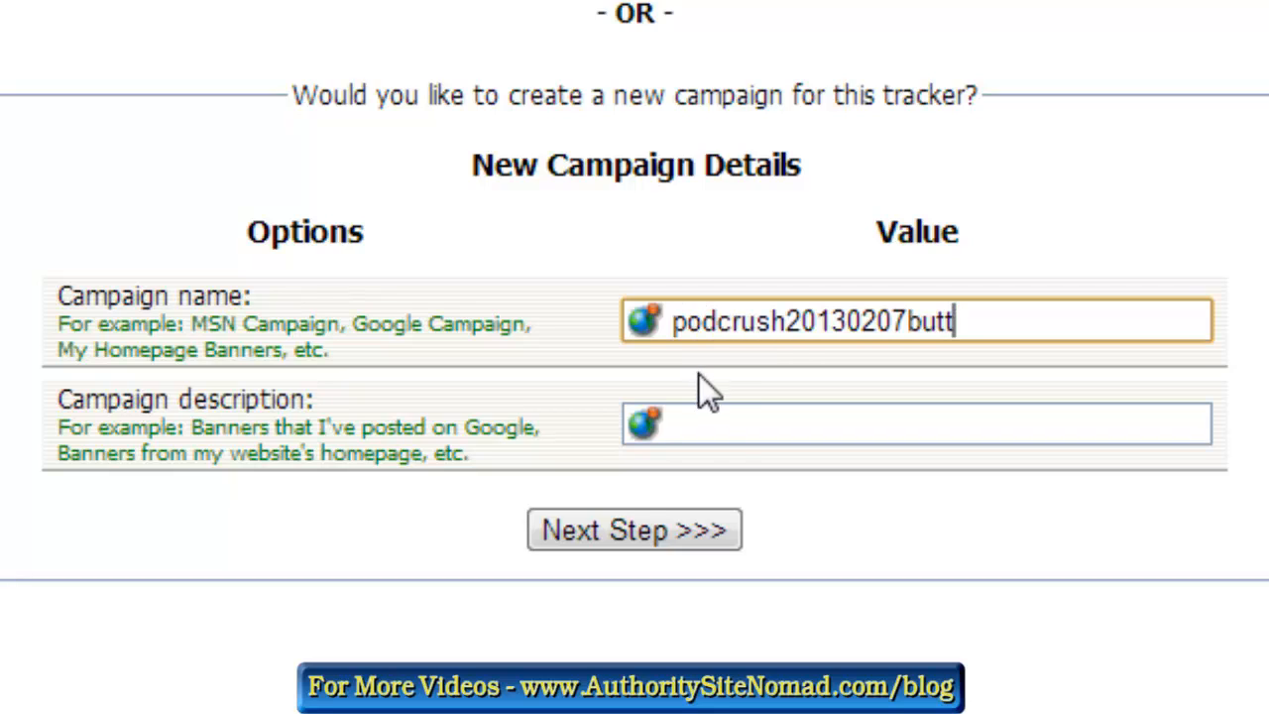
pyautogui.click(704, 421)
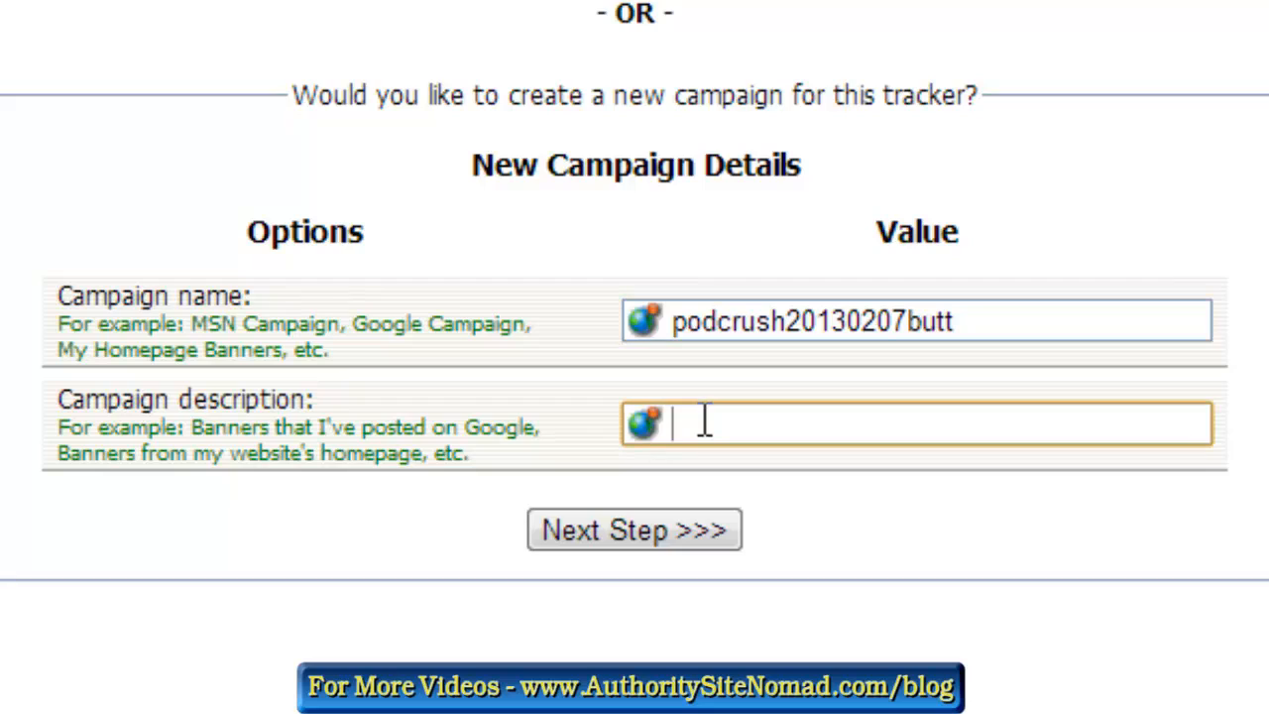
pyautogui.hotkey('ctrl', 'v')
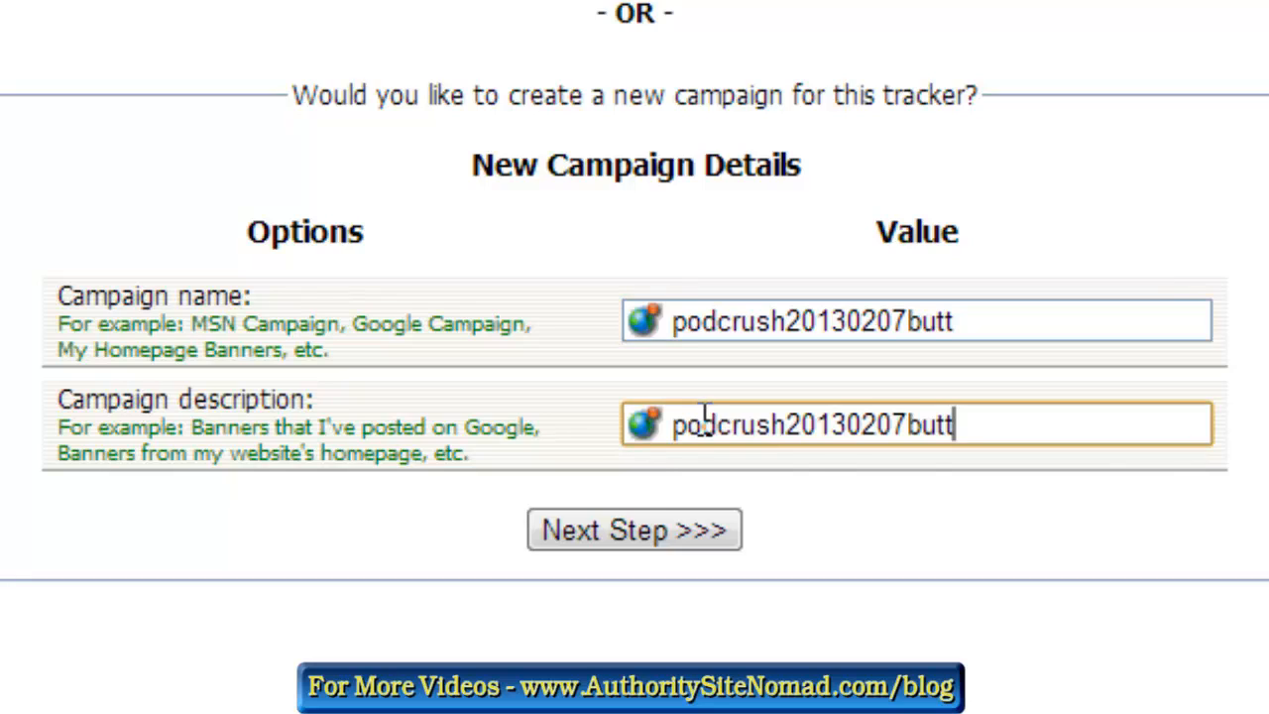
pyautogui.click(621, 528)
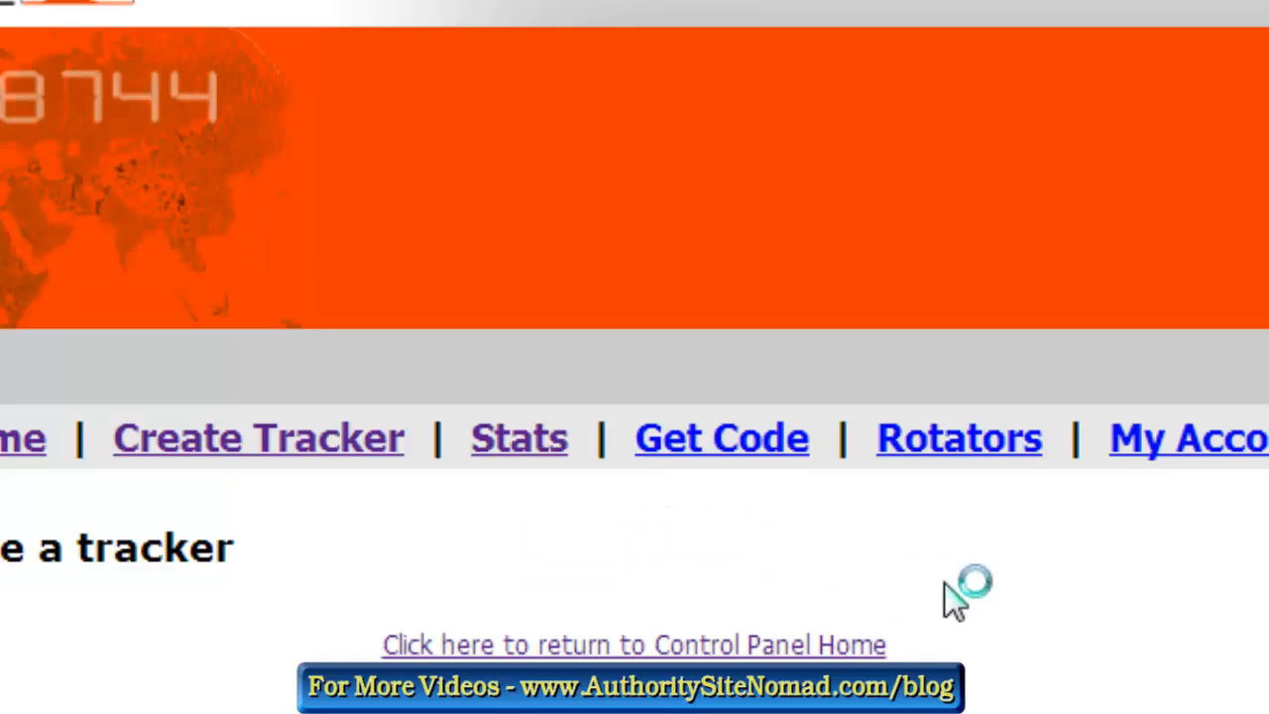
# Step: Choose a basic tracking URL as the tracker type and enter podcrush20130207butt as its description
pyautogui.scroll(-5, 1081, 595)
pyautogui.scroll(-2, 1073, 605)
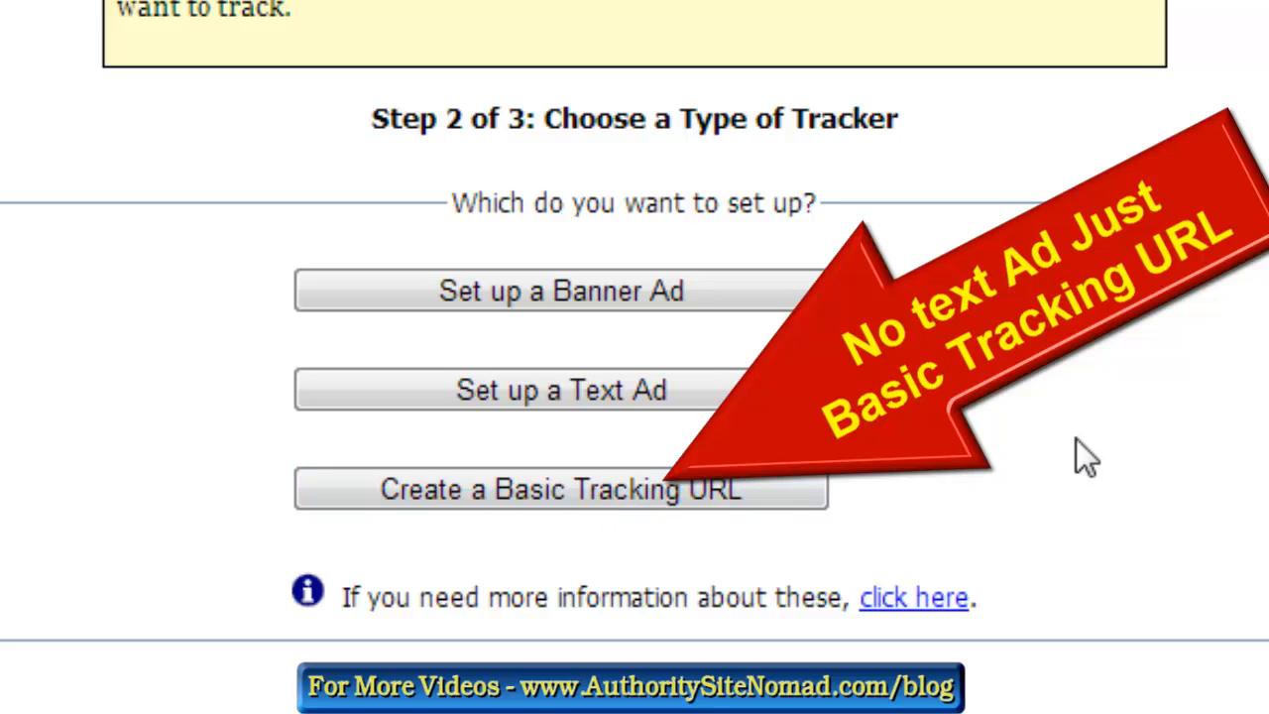
pyautogui.click(576, 494)
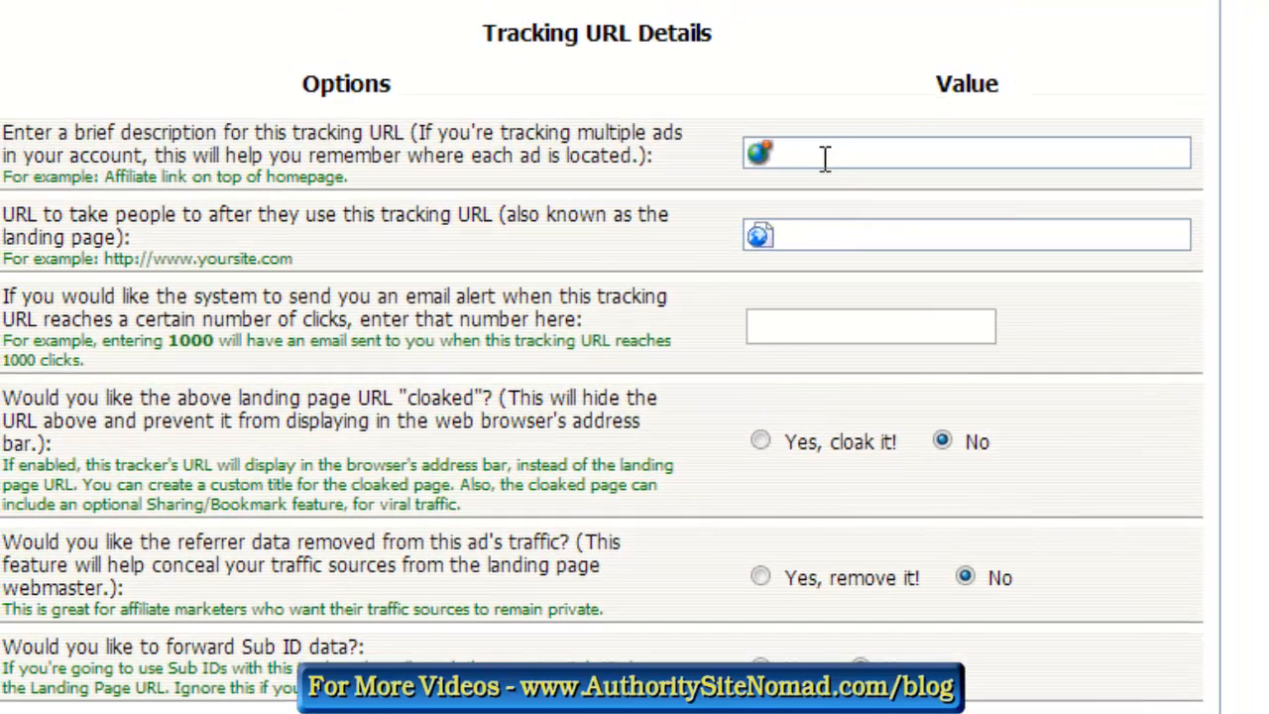
pyautogui.click(804, 152)
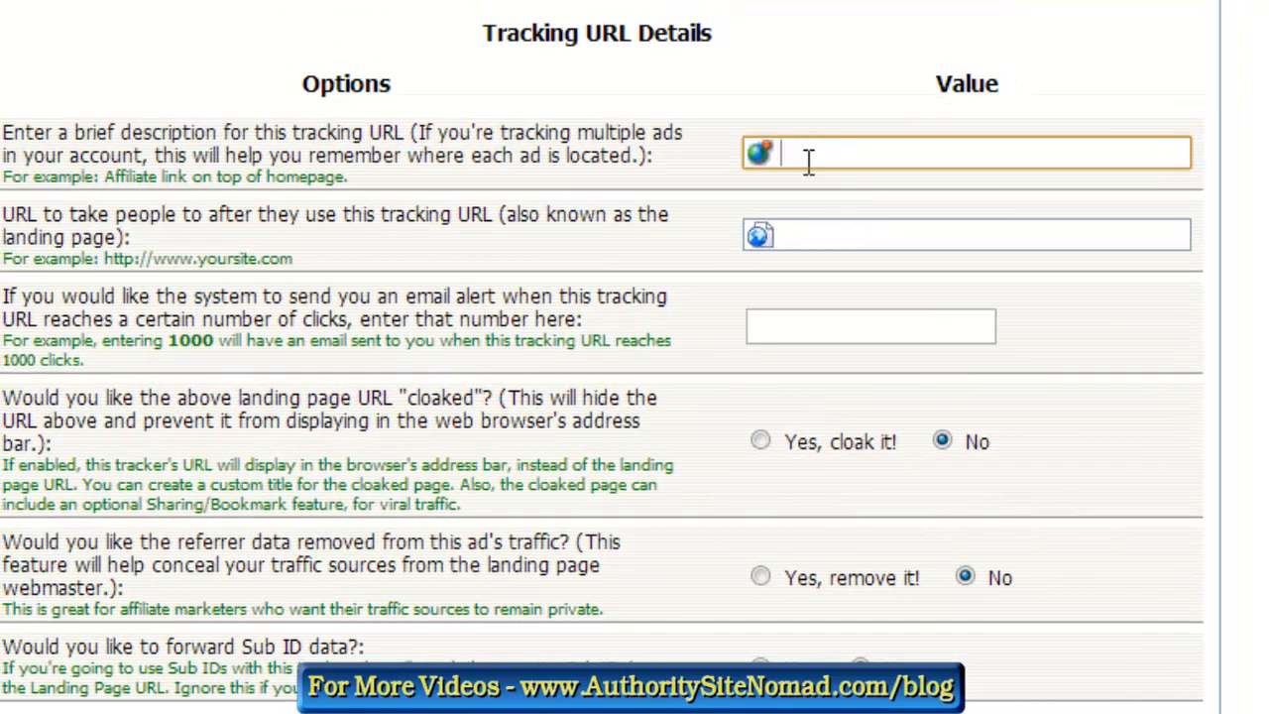
pyautogui.hotkey('ctrl', 'v')
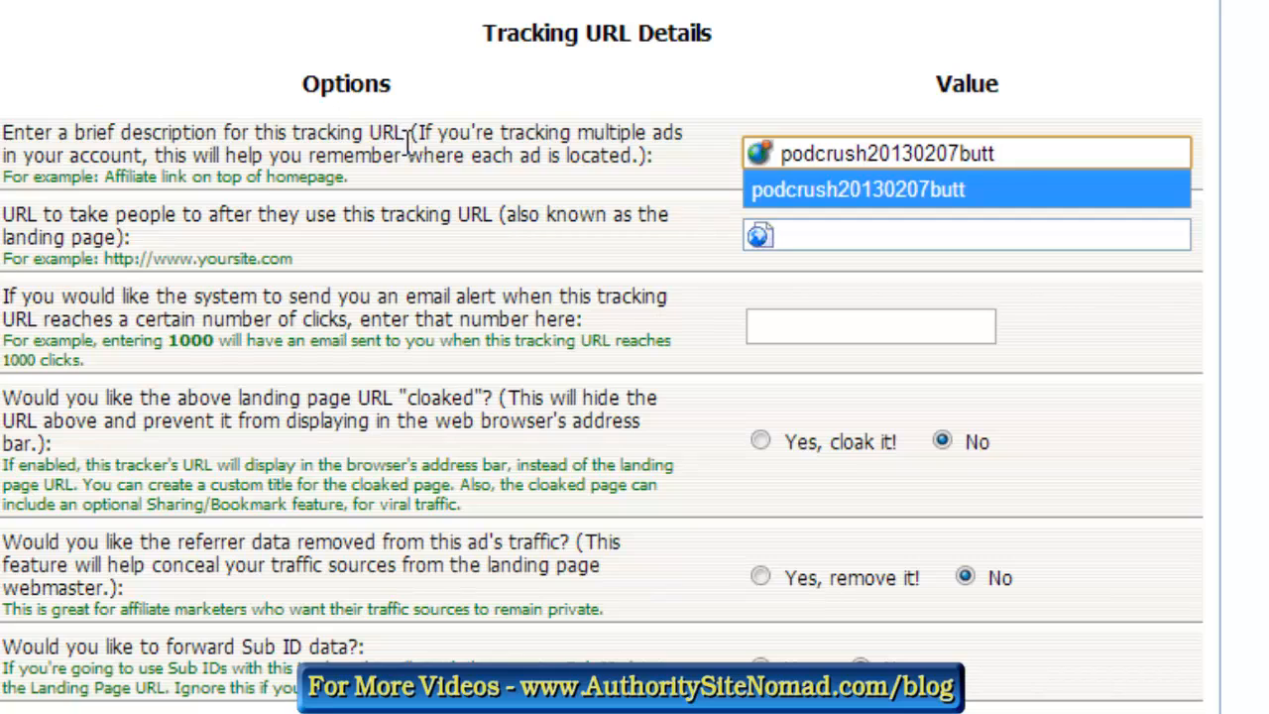
pyautogui.click(1036, 239)
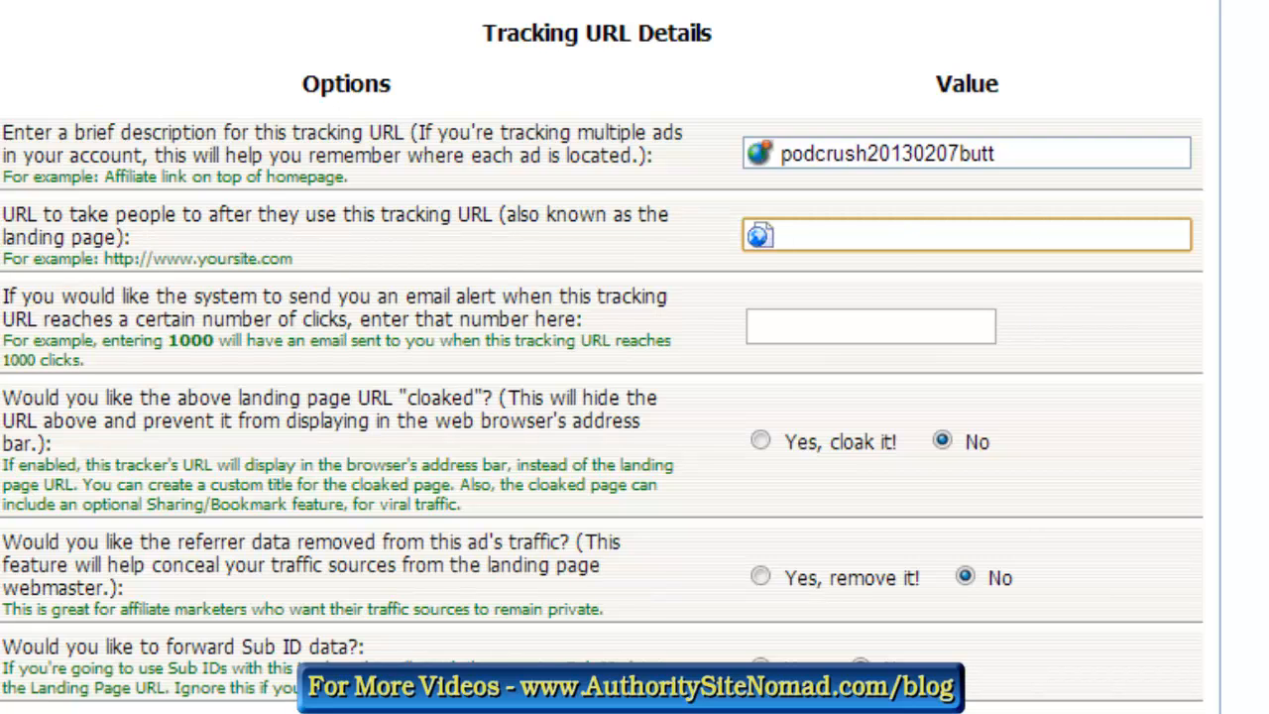
pyautogui.moveTo(1268, 55); pyautogui.dragTo(867, 62)
pyautogui.moveTo(967, 193); pyautogui.dragTo(456, 188)
pyautogui.hotkey('ctrl', 'c')
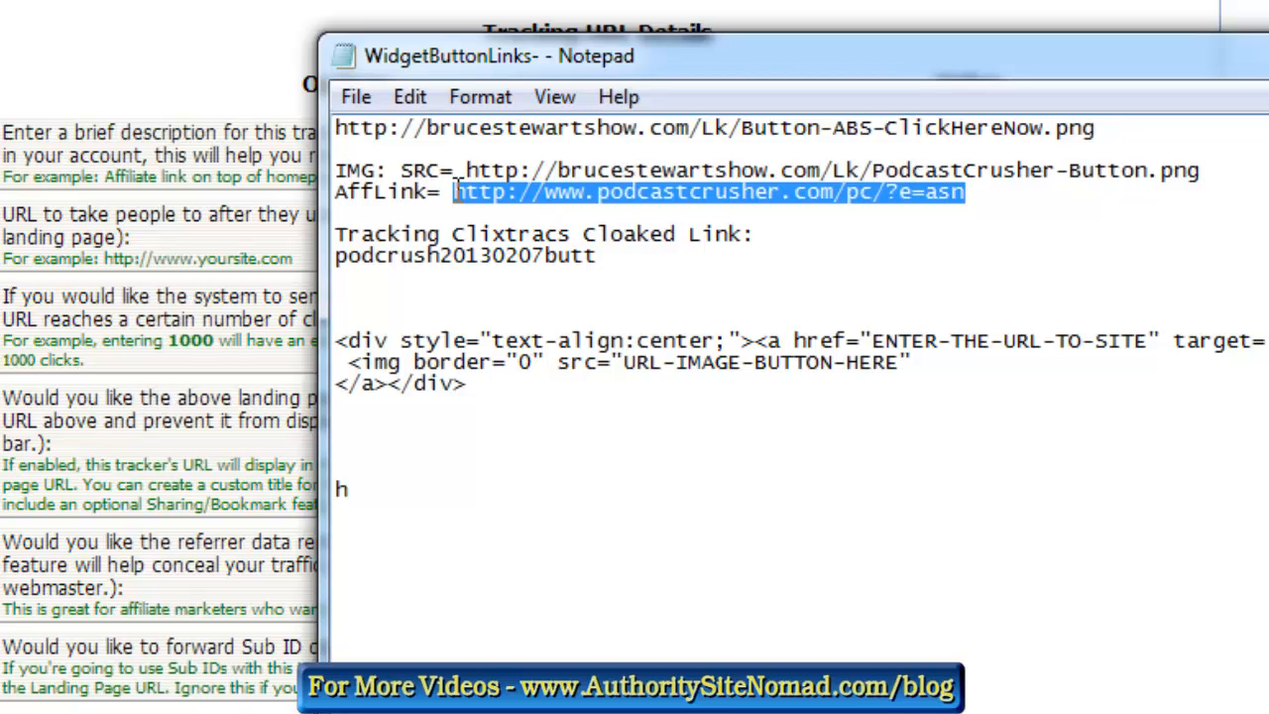
pyautogui.moveTo(997, 64); pyautogui.dragTo(1268, 57)
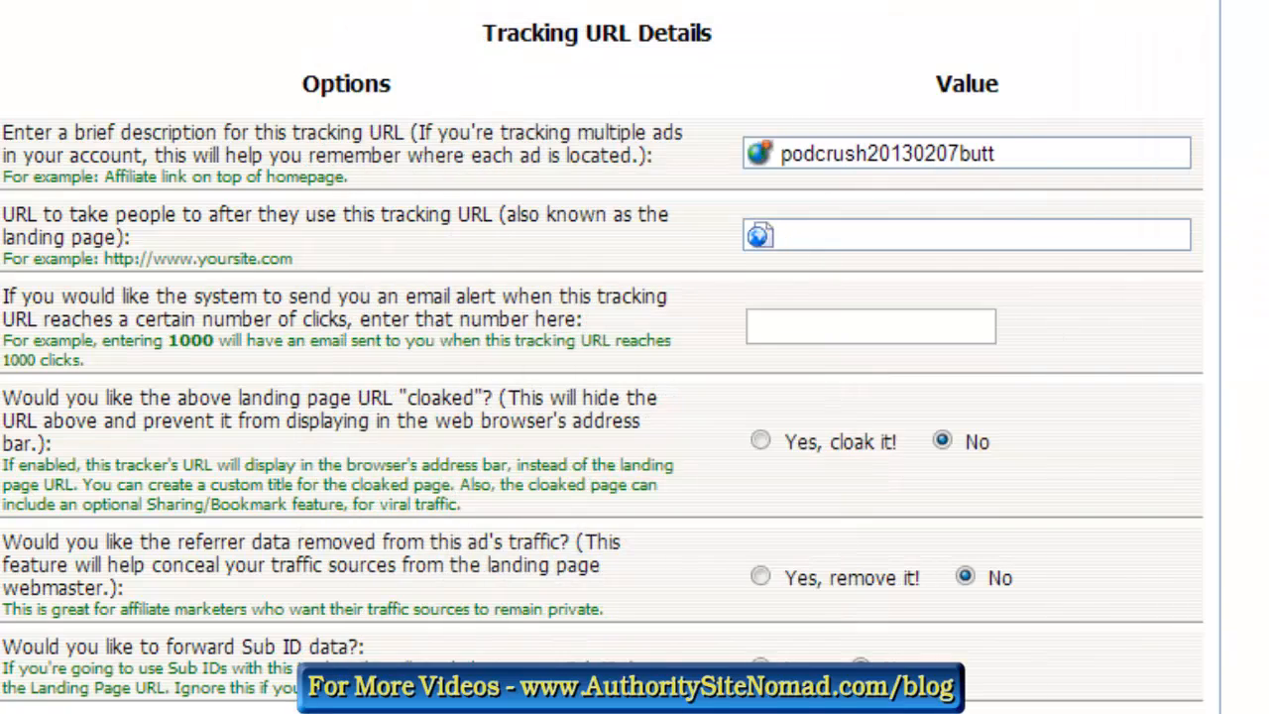
pyautogui.click(884, 233)
pyautogui.hotkey('ctrl', 'v')
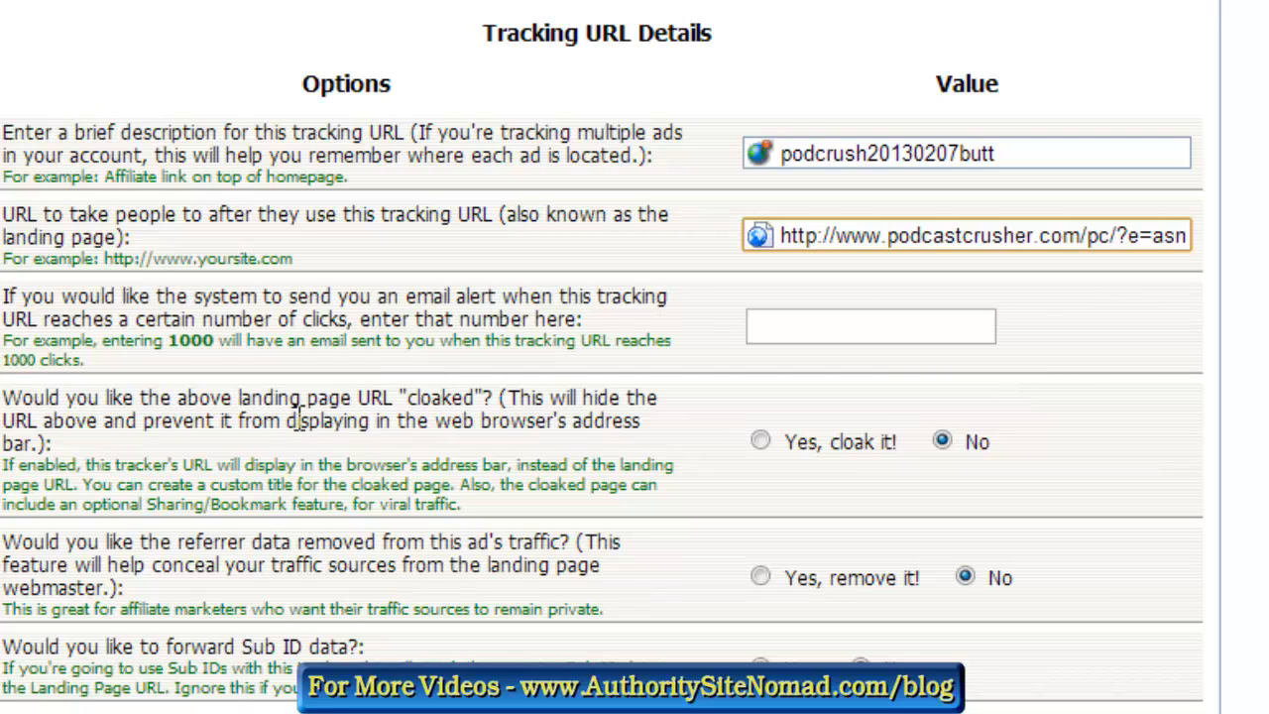
# Step: Enable cloaking for the landing page URL and title the cloaked page "Podcast Crusher"
pyautogui.click(760, 442)
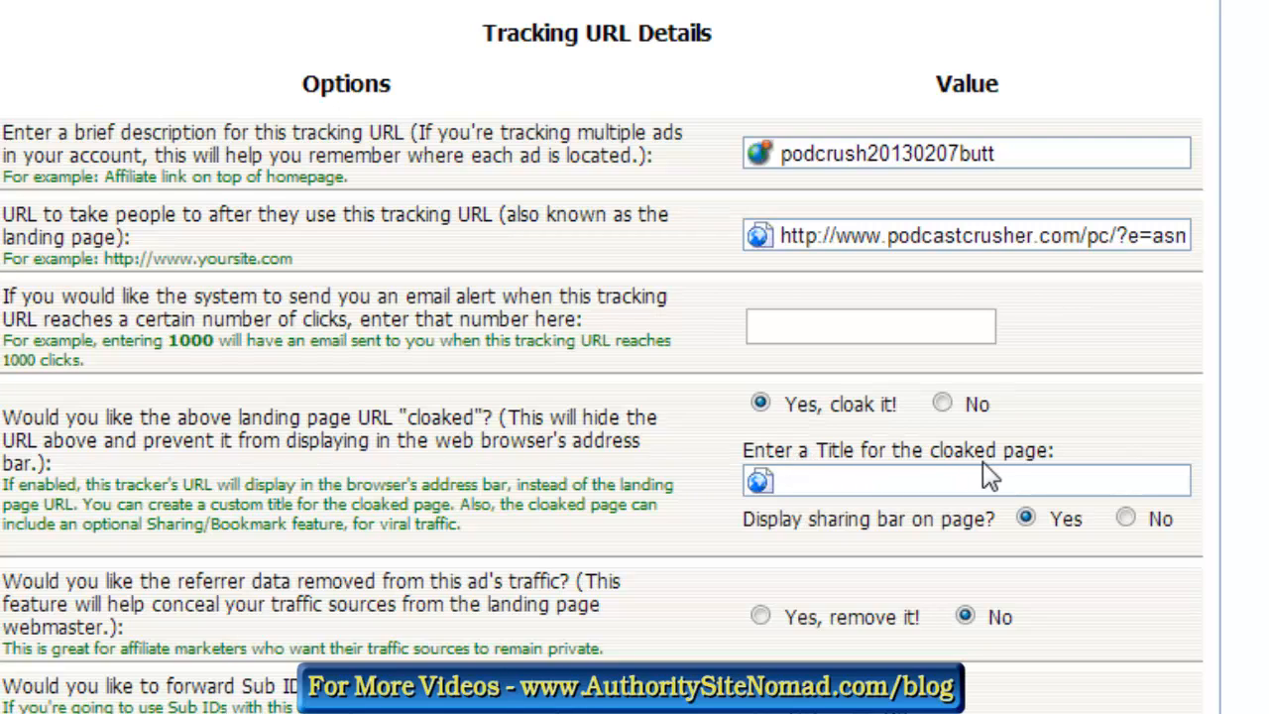
pyautogui.click(870, 476)
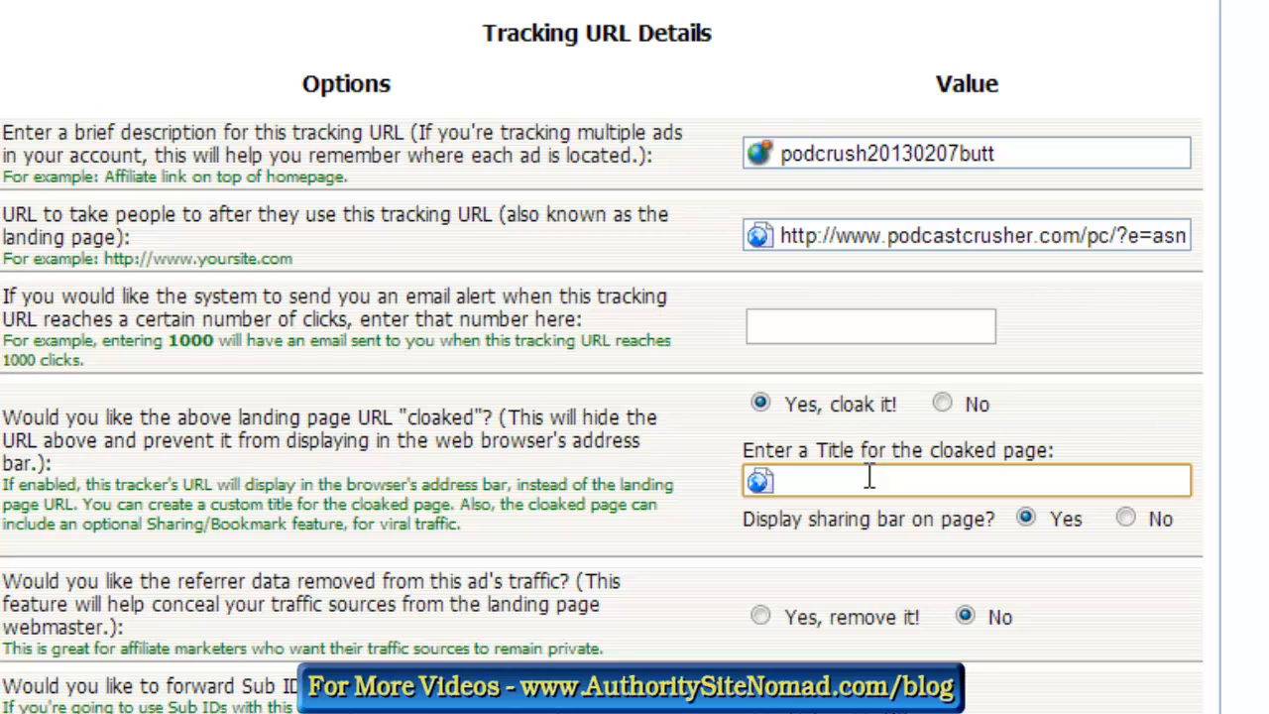
pyautogui.write('Podcrush')
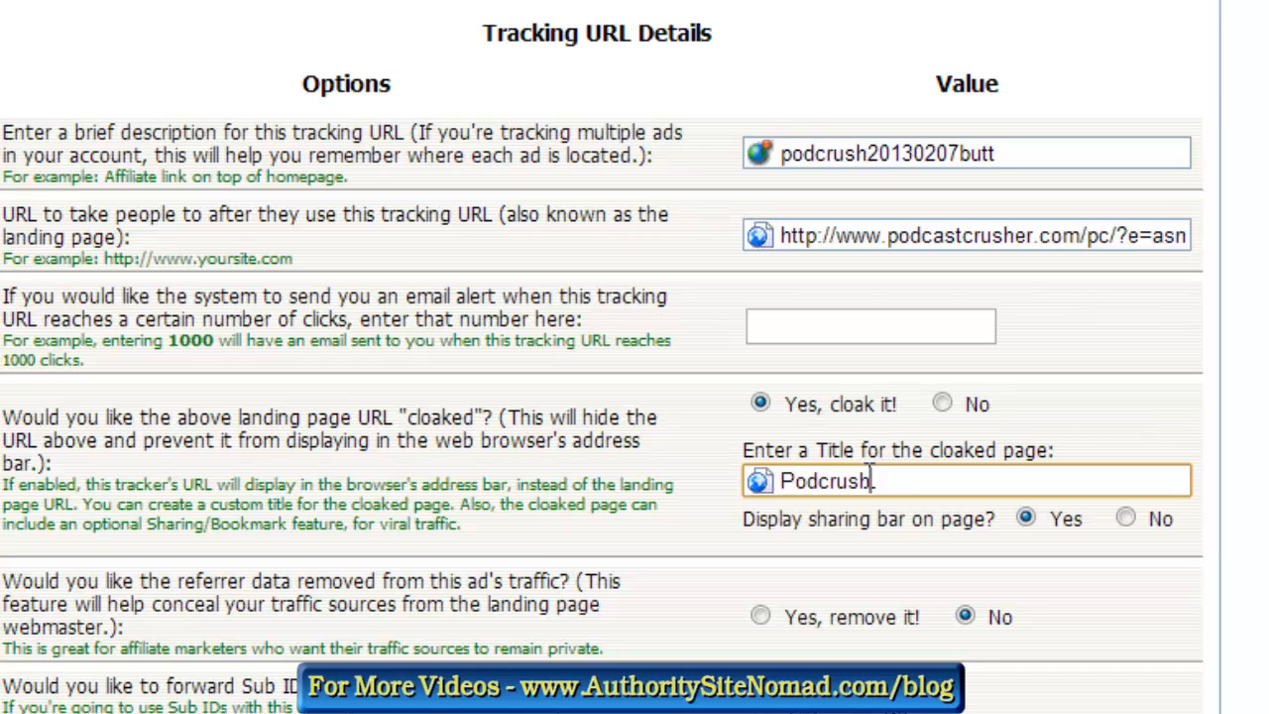
pyautogui.press('BackSpace')
pyautogui.press('BackSpace')
pyautogui.press('BackSpace')
pyautogui.press('BackSpace')
pyautogui.press('BackSpace')
pyautogui.write('cast Crusher')
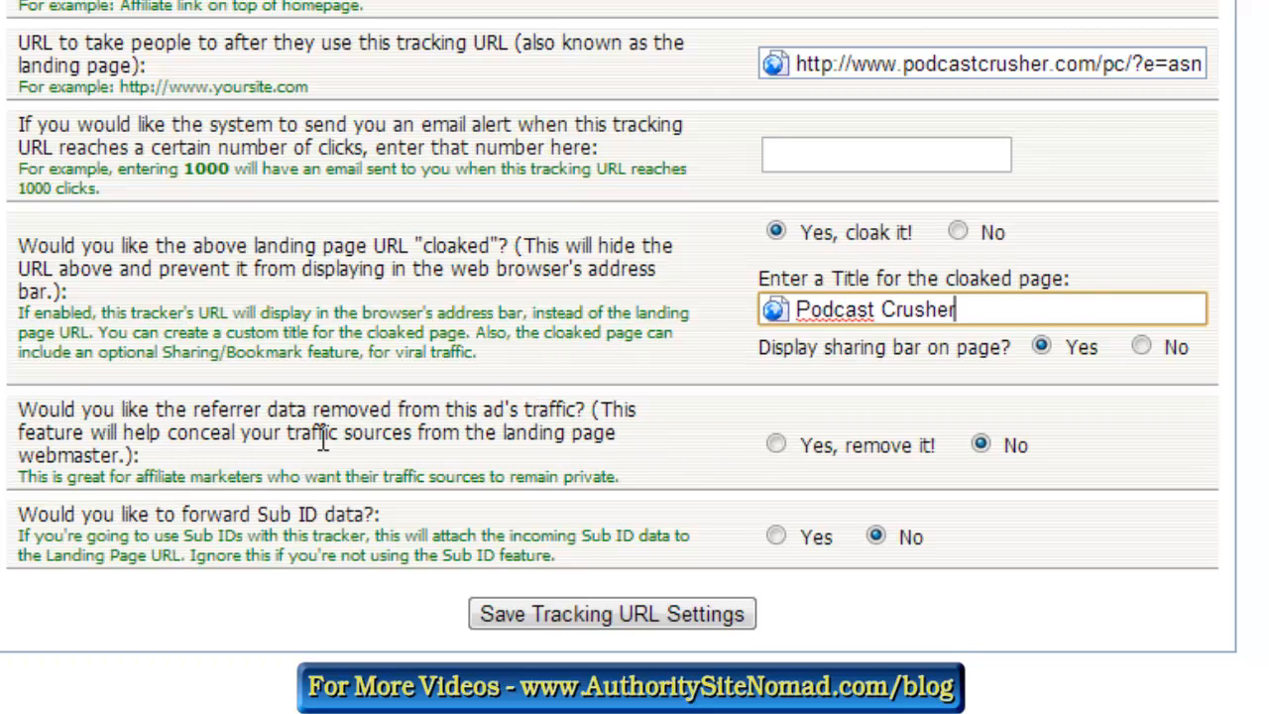
# Step: Turn on removal of referrer data from the ad's traffic and save the tracking URL settings
pyautogui.click(775, 446)
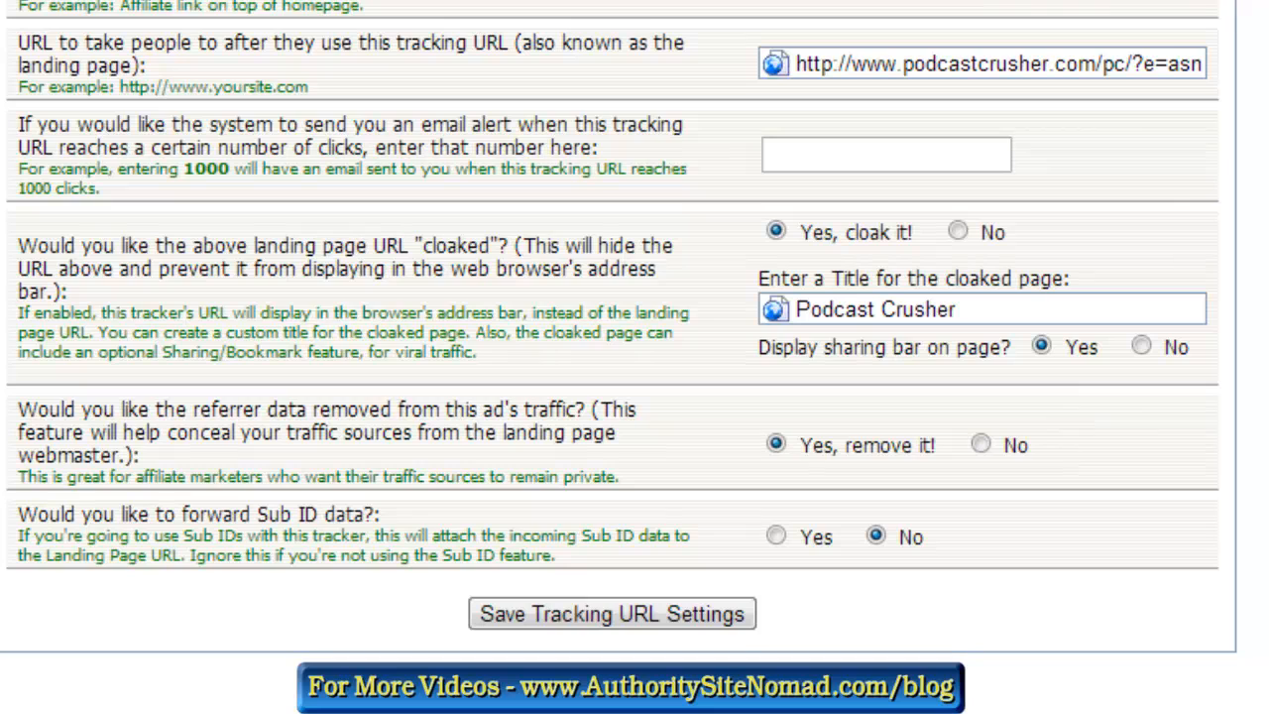
pyautogui.scroll(-5, 1079, 368)
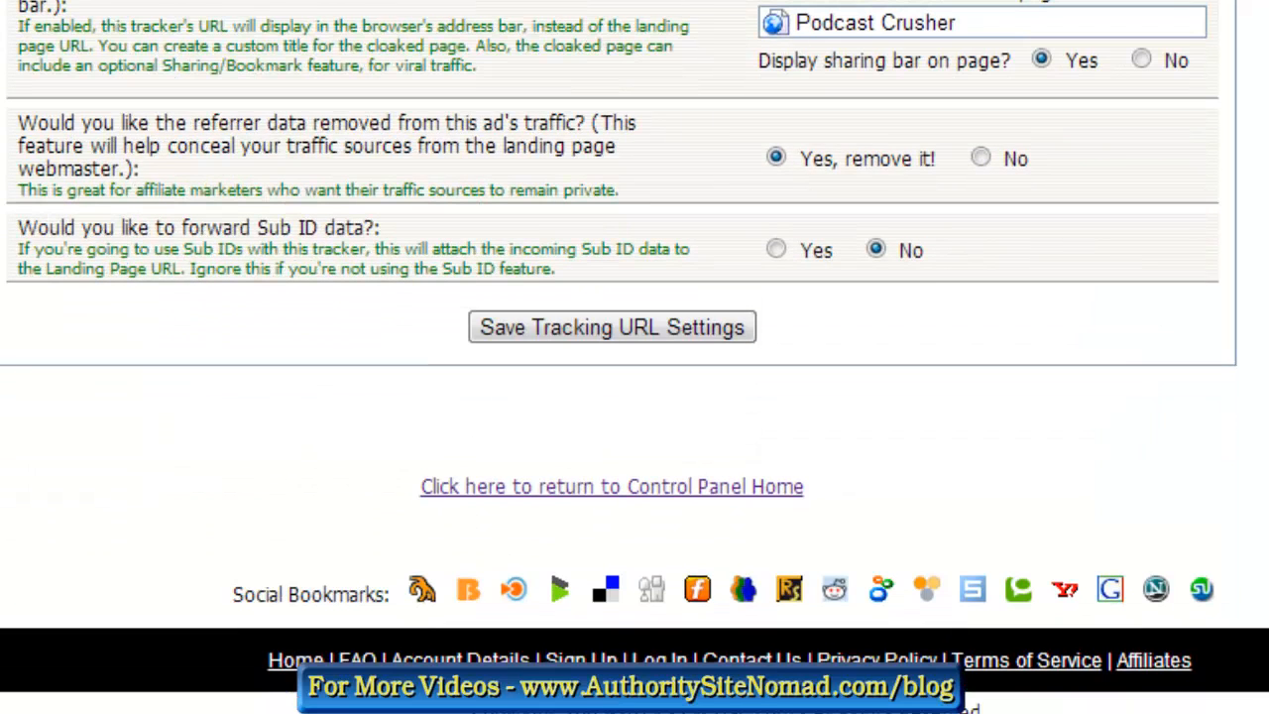
pyautogui.click(592, 332)
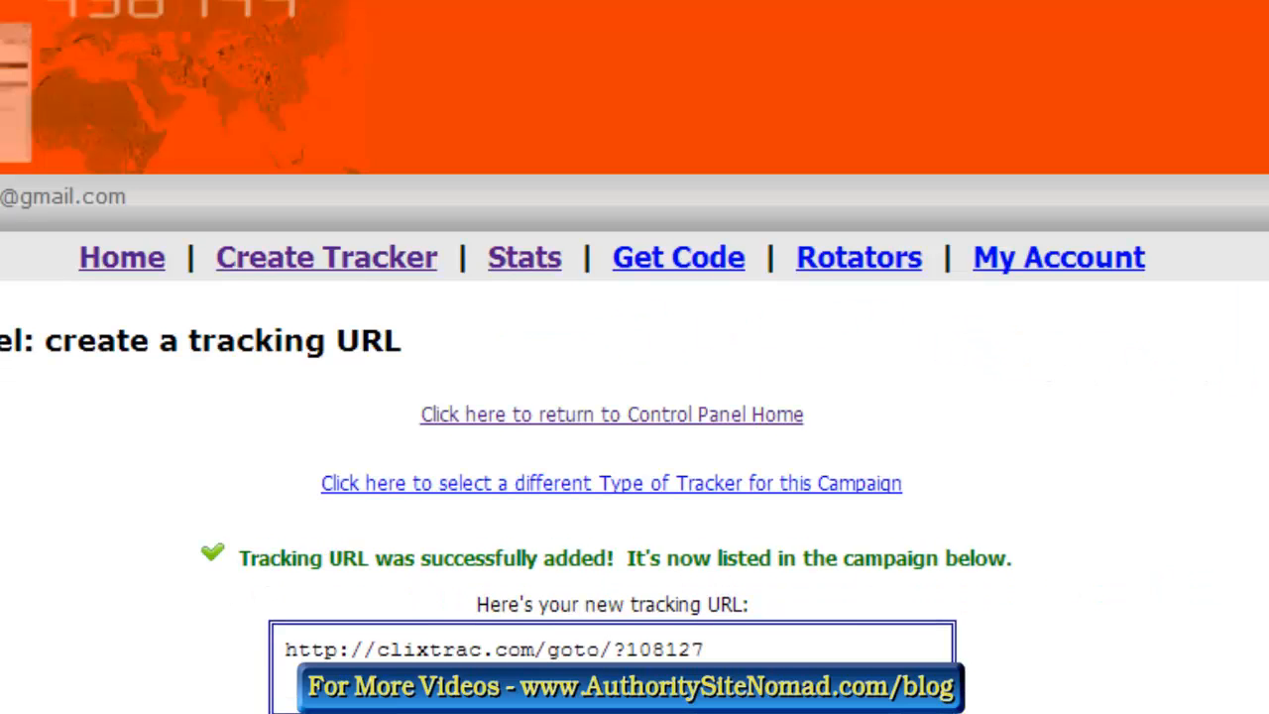
pyautogui.scroll(-2, 634, 396)
pyautogui.scroll(-5, 635, 397)
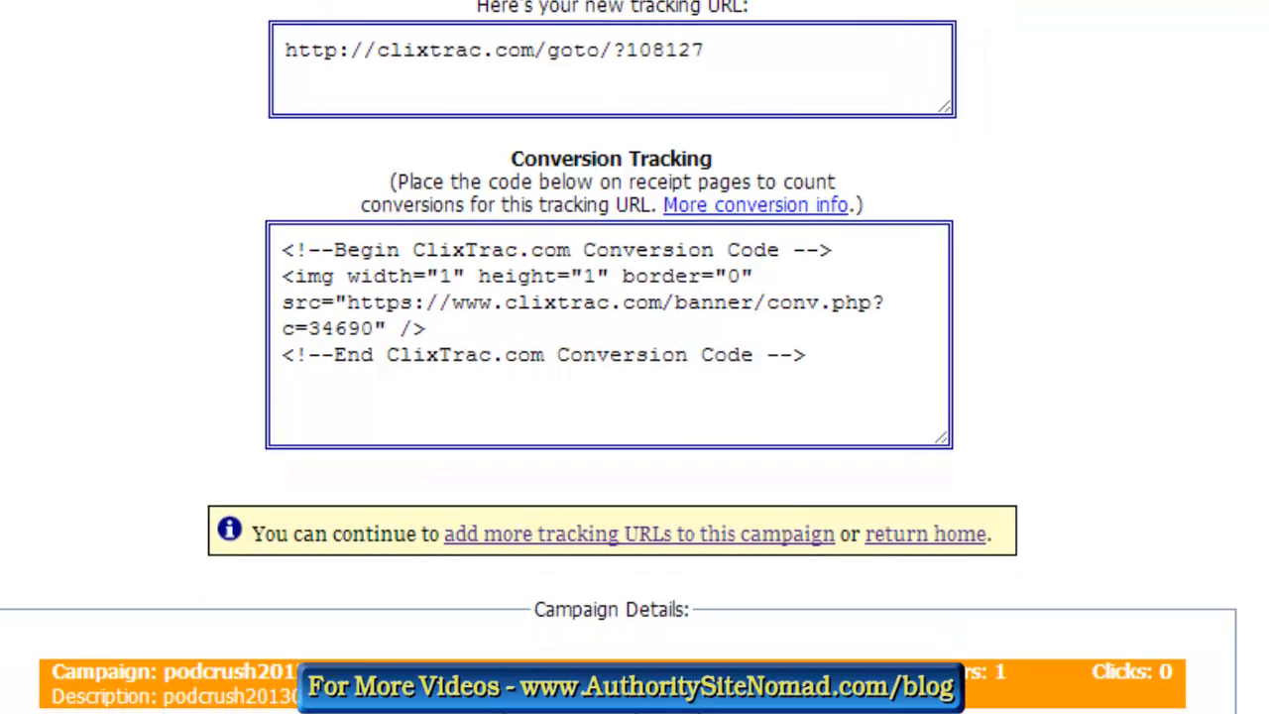
pyautogui.scroll(3, 1142, 225)
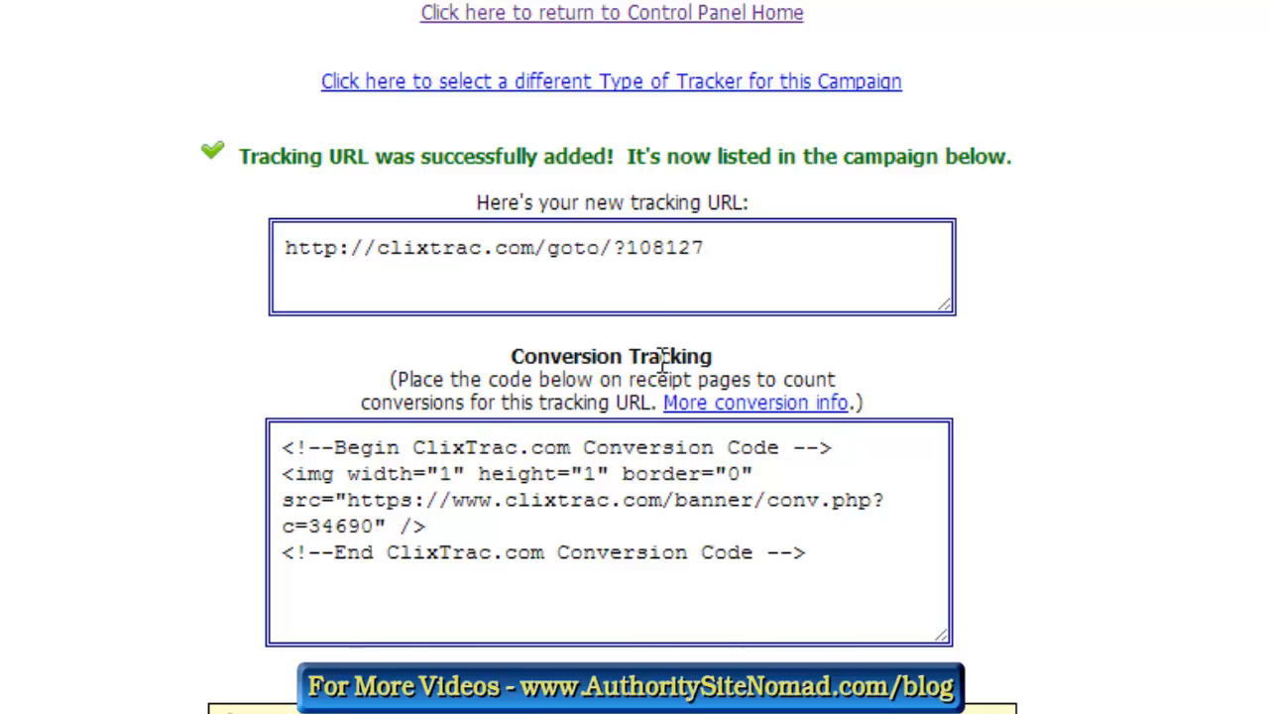
pyautogui.moveTo(733, 248); pyautogui.dragTo(288, 248)
pyautogui.hotkey('ctrl', 'c')
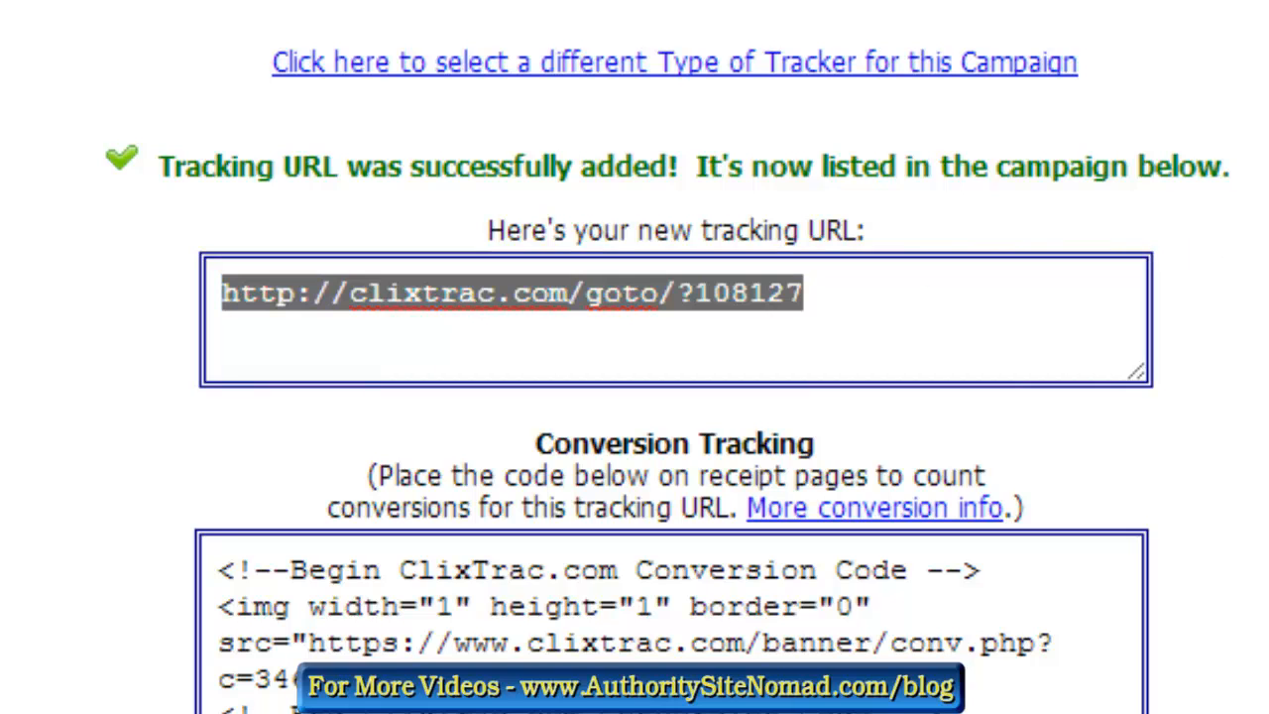
# Step: Paste the tracking URL into the Notepad notes, one blank line below podcrush20130207butt
pyautogui.moveTo(1268, 0); pyautogui.dragTo(1266, 2)
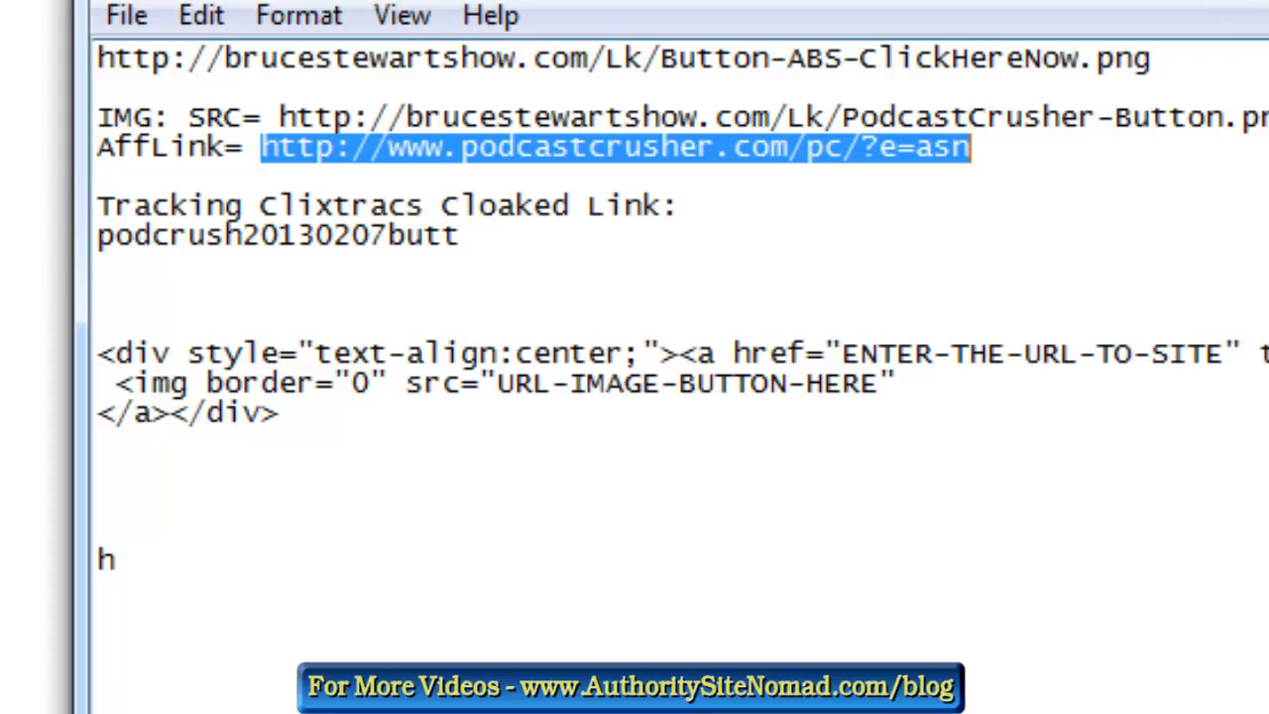
pyautogui.click(477, 238)
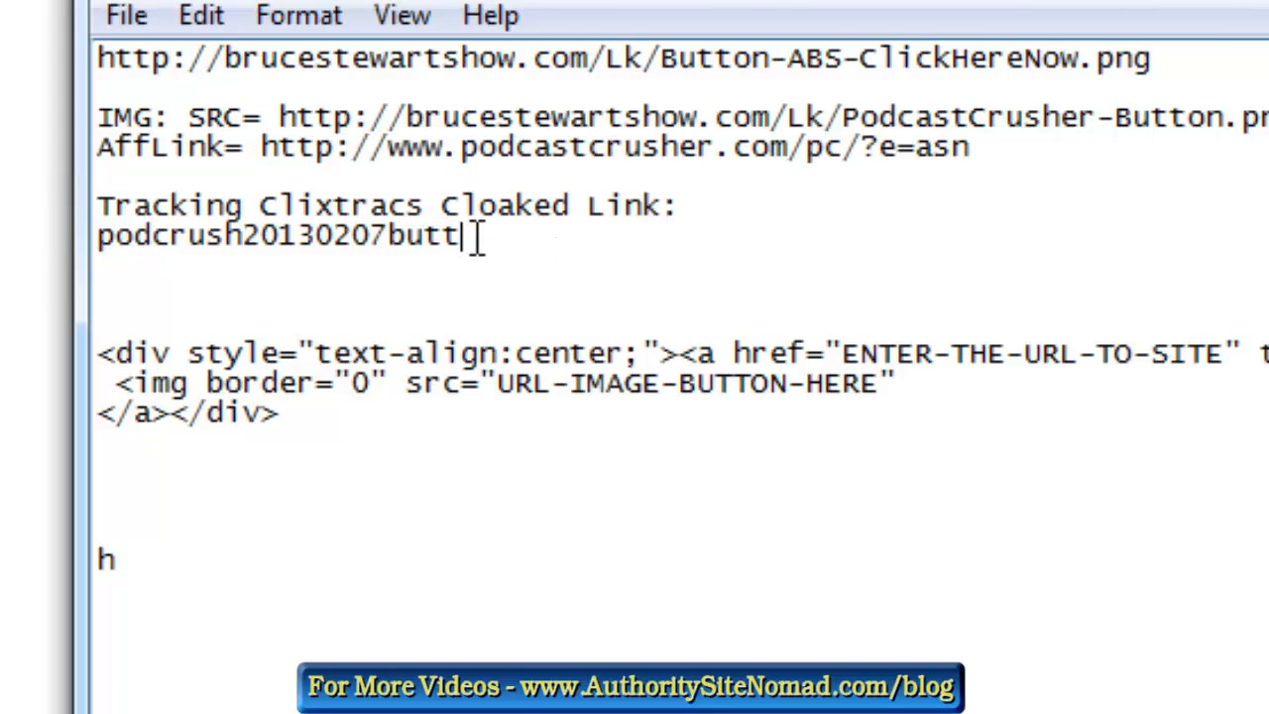
pyautogui.press('Return')
pyautogui.press('Return')
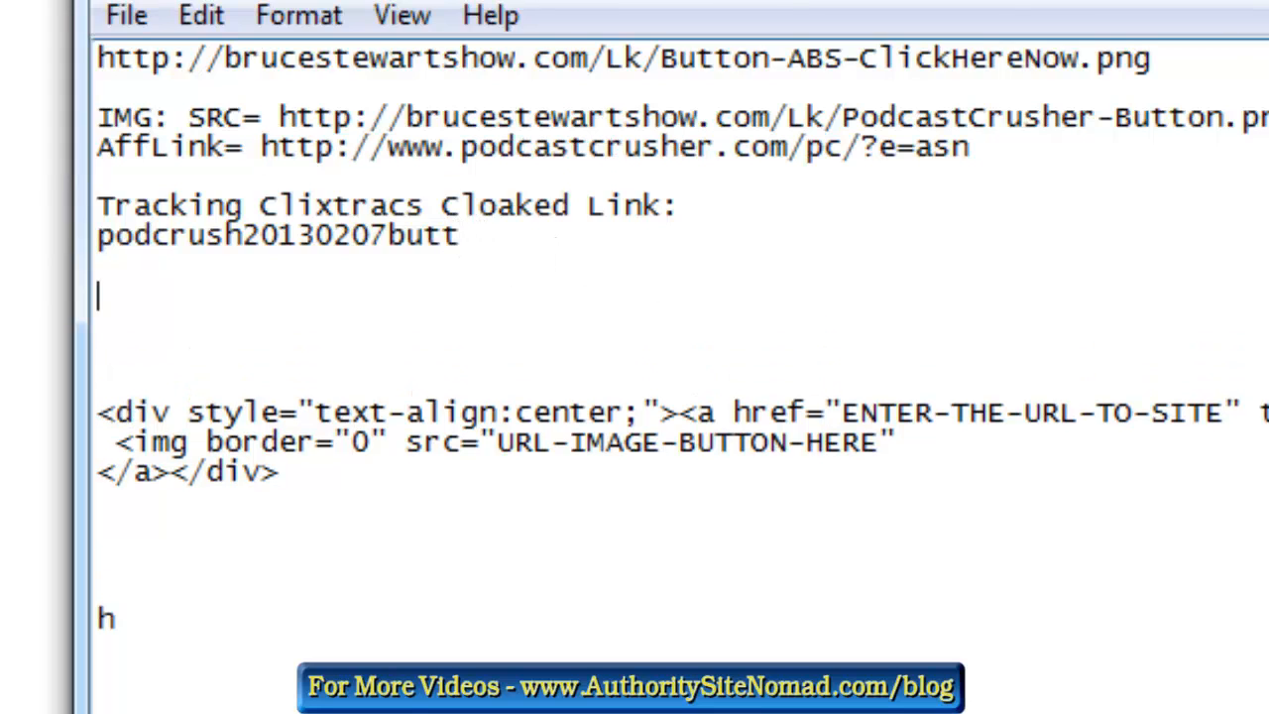
pyautogui.hotkey('ctrl', 'v')
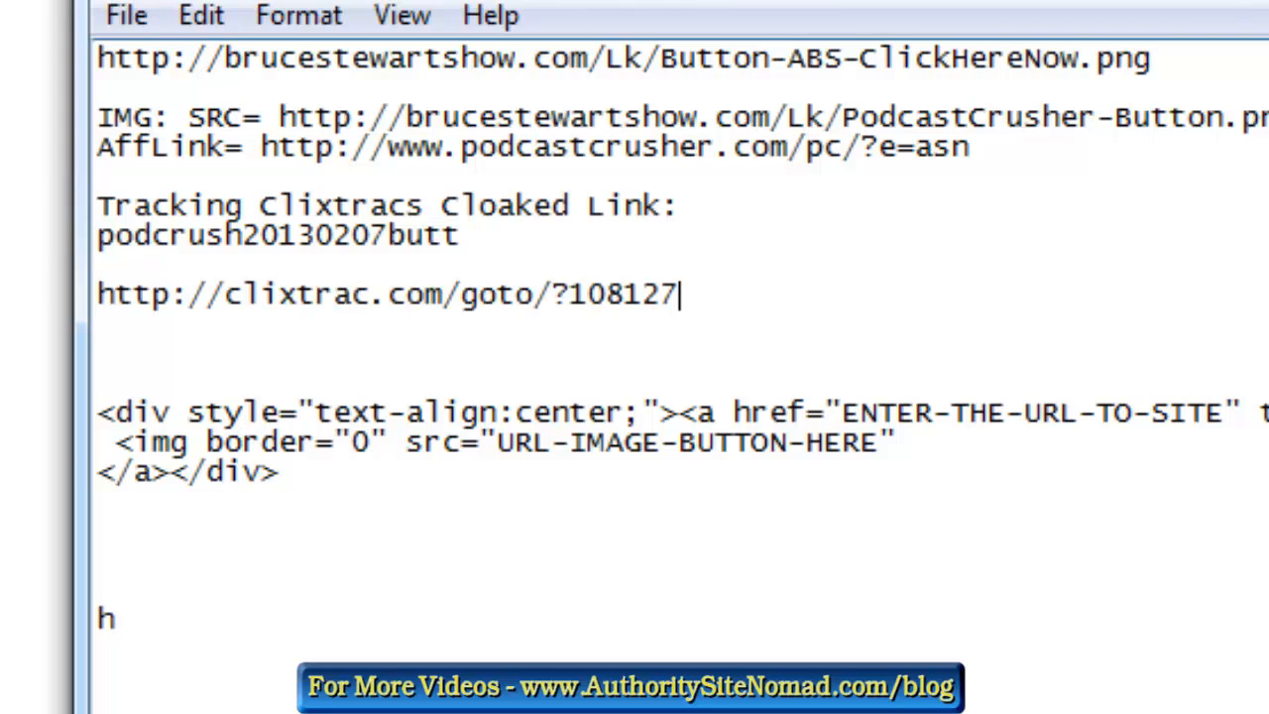
# Step: Add dash separators in the notes below the tracking URL and above the "Tracking Clixtracs Cloaked Link:" heading
pyautogui.press('Return')
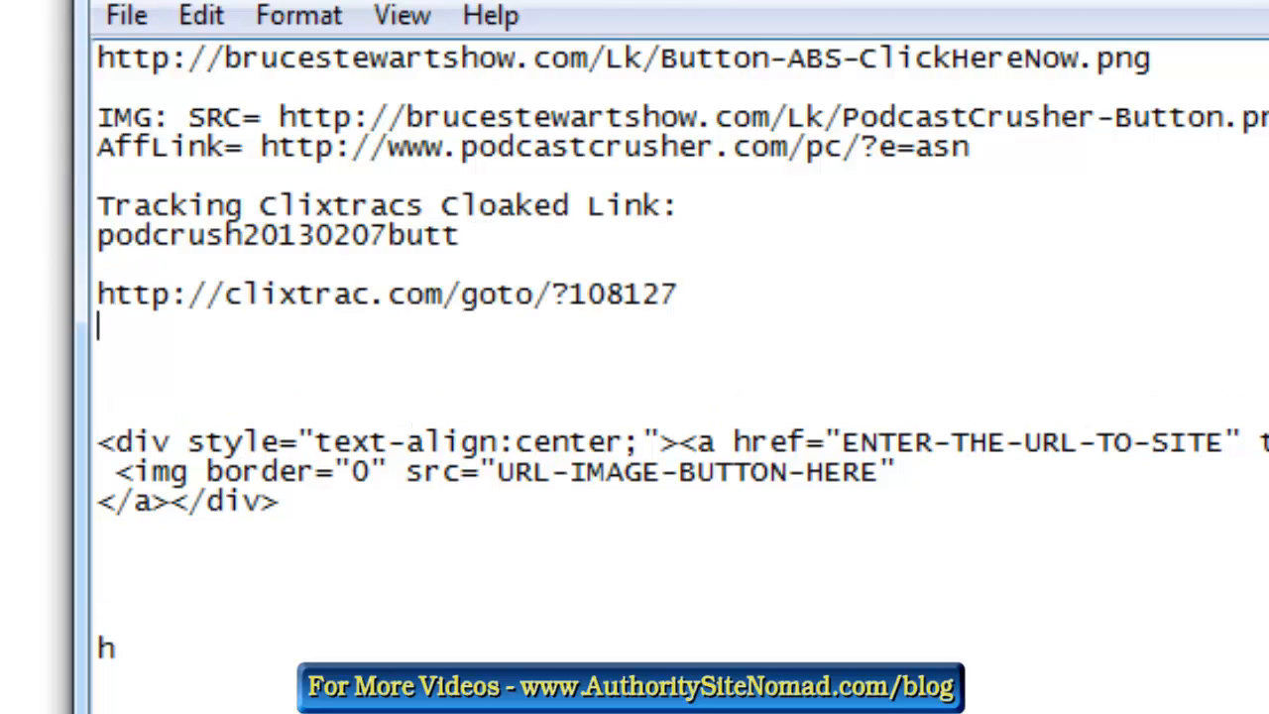
pyautogui.write('--')
pyautogui.click(235, 168)
pyautogui.write('--')
# Step: Copy the clixtrac.com tracking URL from the notes and load it in a new Firefox tab to test it
pyautogui.moveTo(684, 293); pyautogui.dragTo(97, 292)
pyautogui.hotkey('ctrl', 'c')
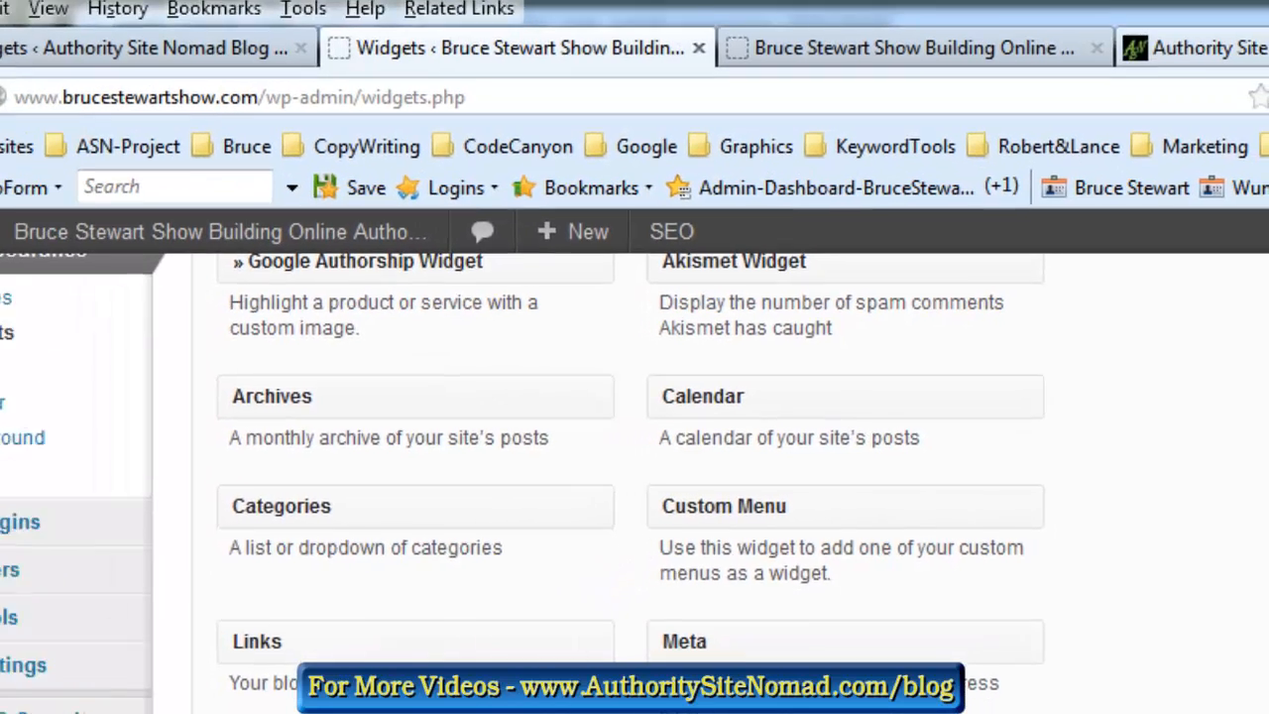
pyautogui.hotkey('ctrl', 't')
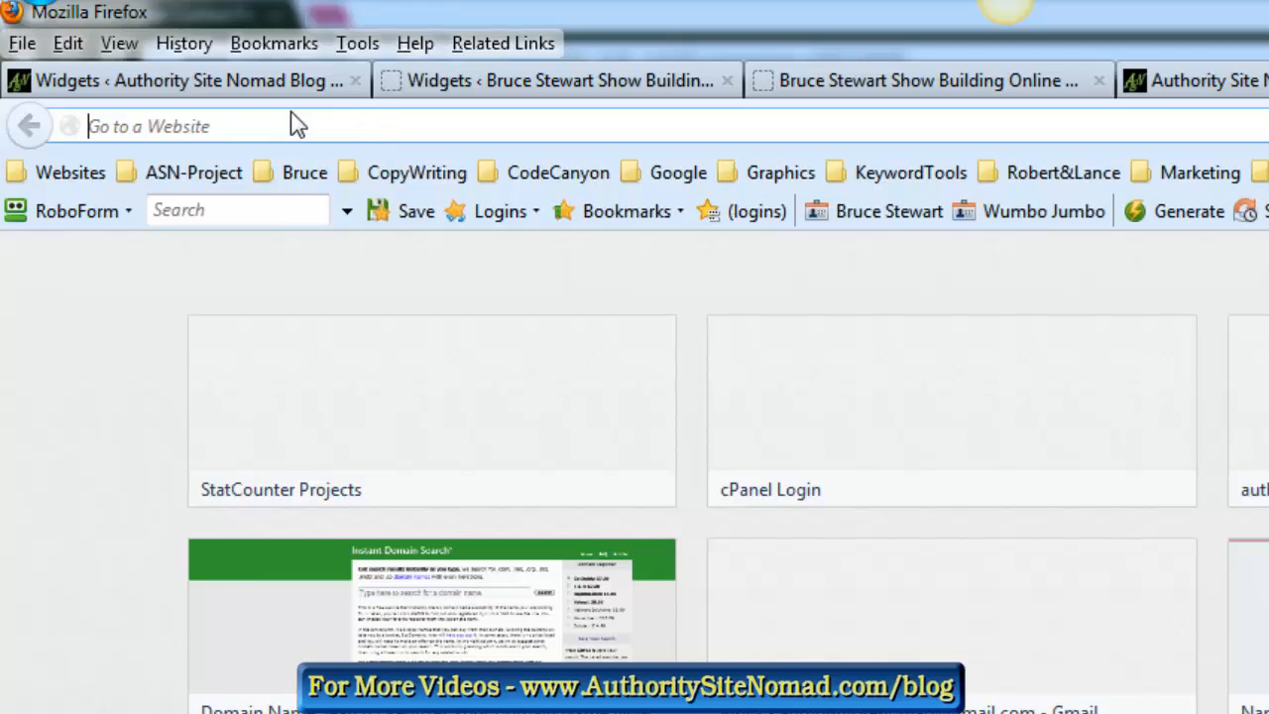
pyautogui.hotkey('ctrl', 'v')
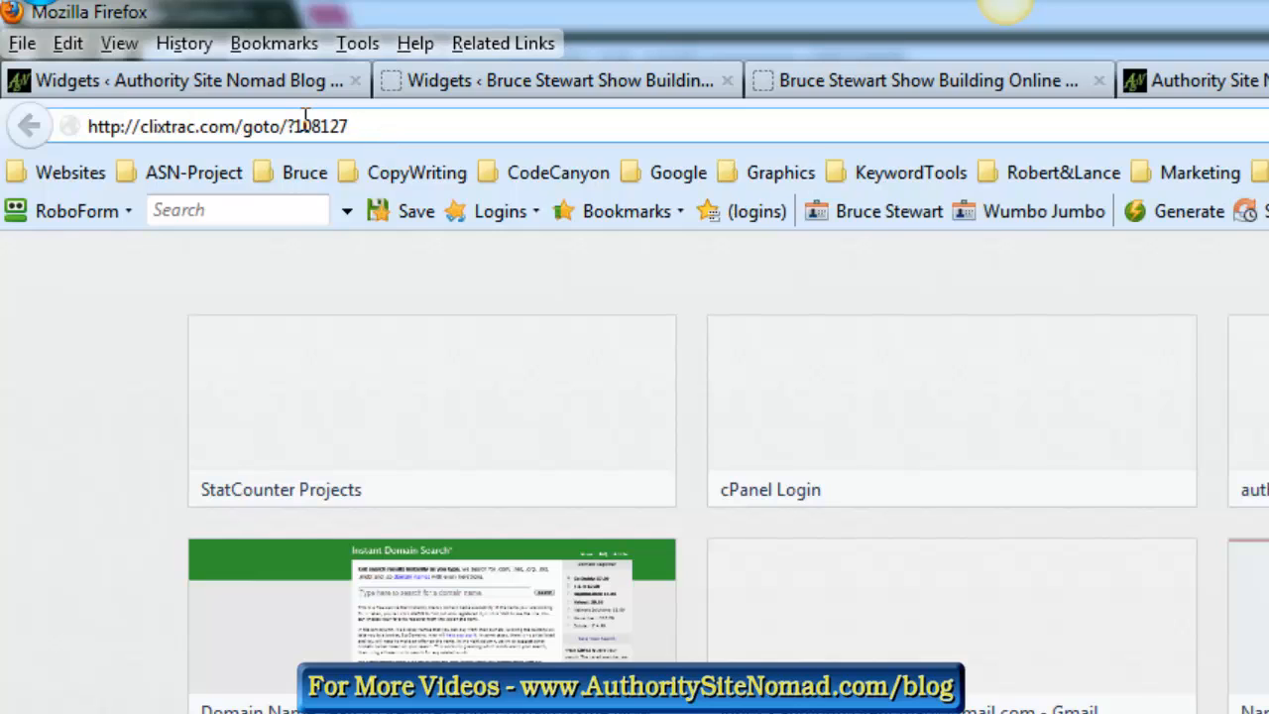
pyautogui.press('Return')
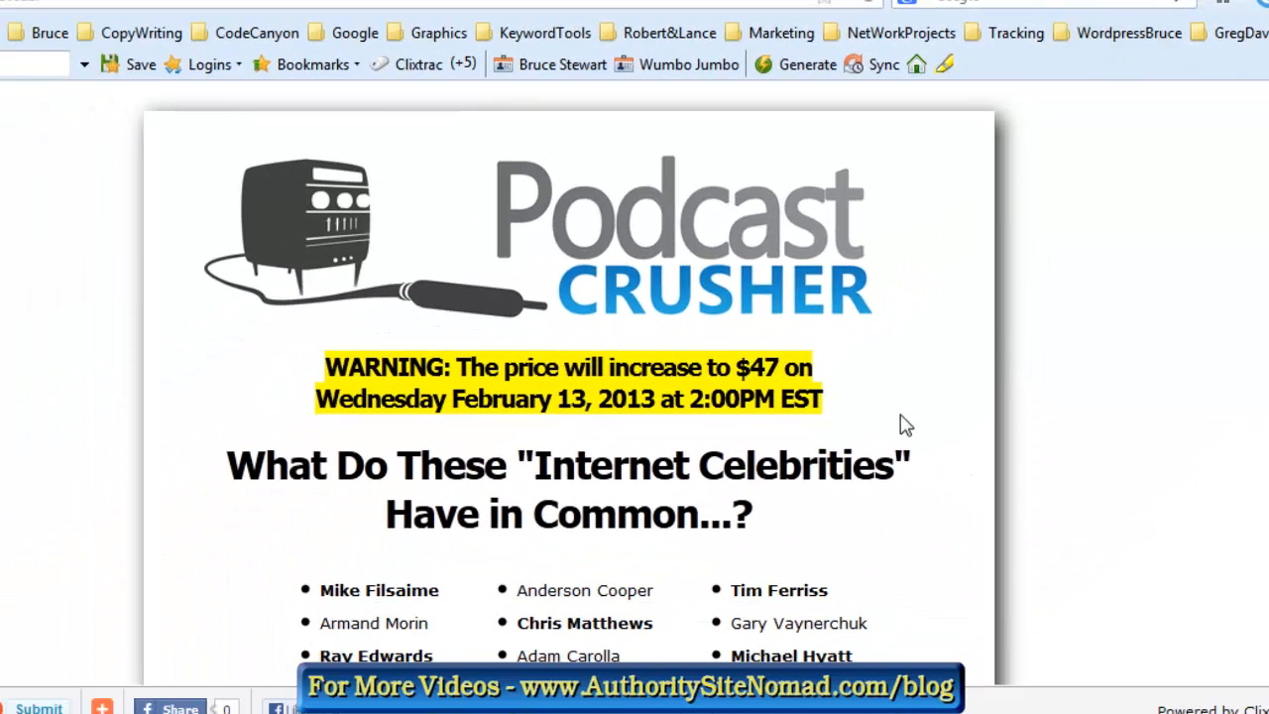
# Step: Look over the cloaked Podcast Crusher sales page and pause its audio player
pyautogui.scroll(-10, 1062, 334)
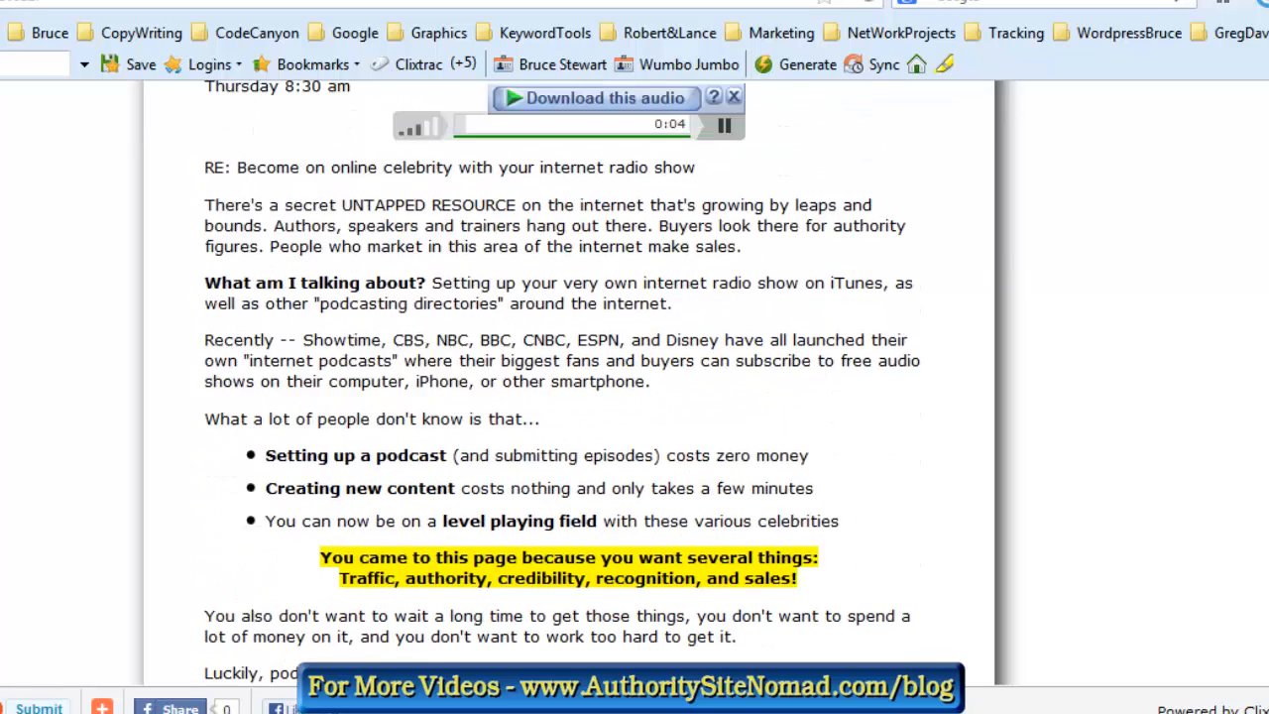
pyautogui.scroll(4, 1062, 334)
pyautogui.click(724, 502)
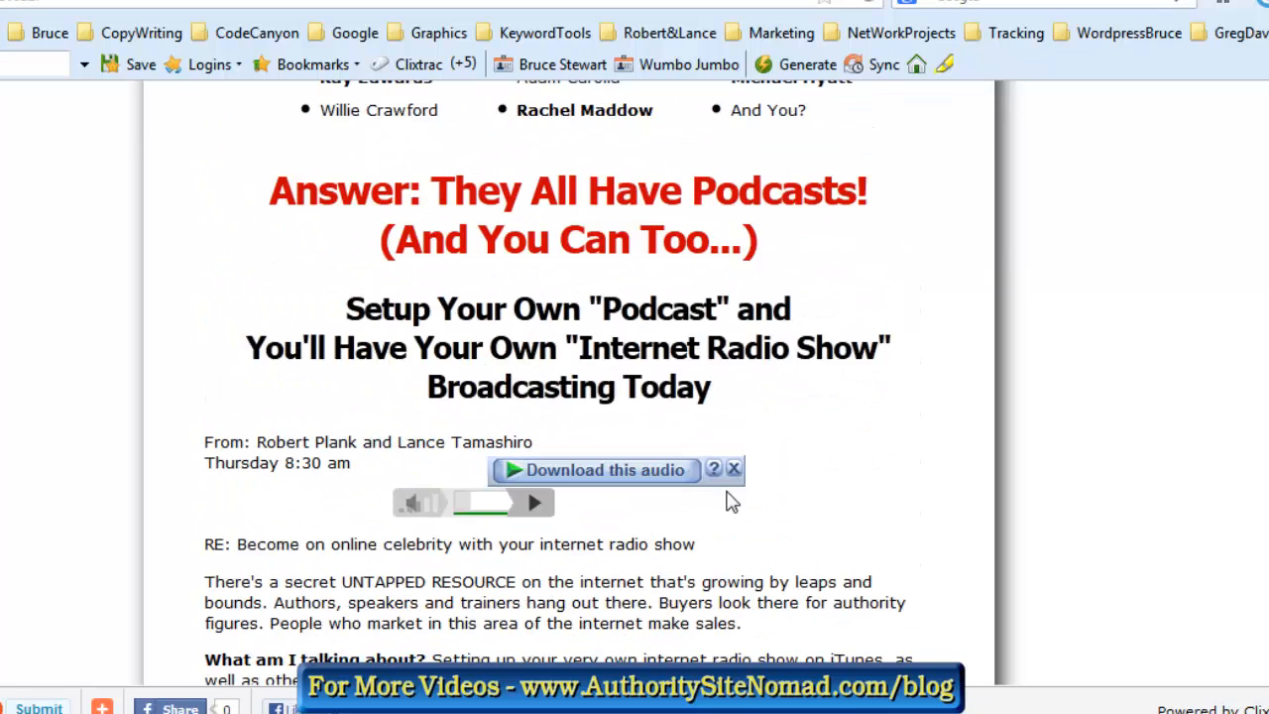
# Step: Return from the sales page to the WidgetButtonLinks notes in Notepad and remove the stray "h" below the HTML snippet
pyautogui.scroll(6, 569, 397)
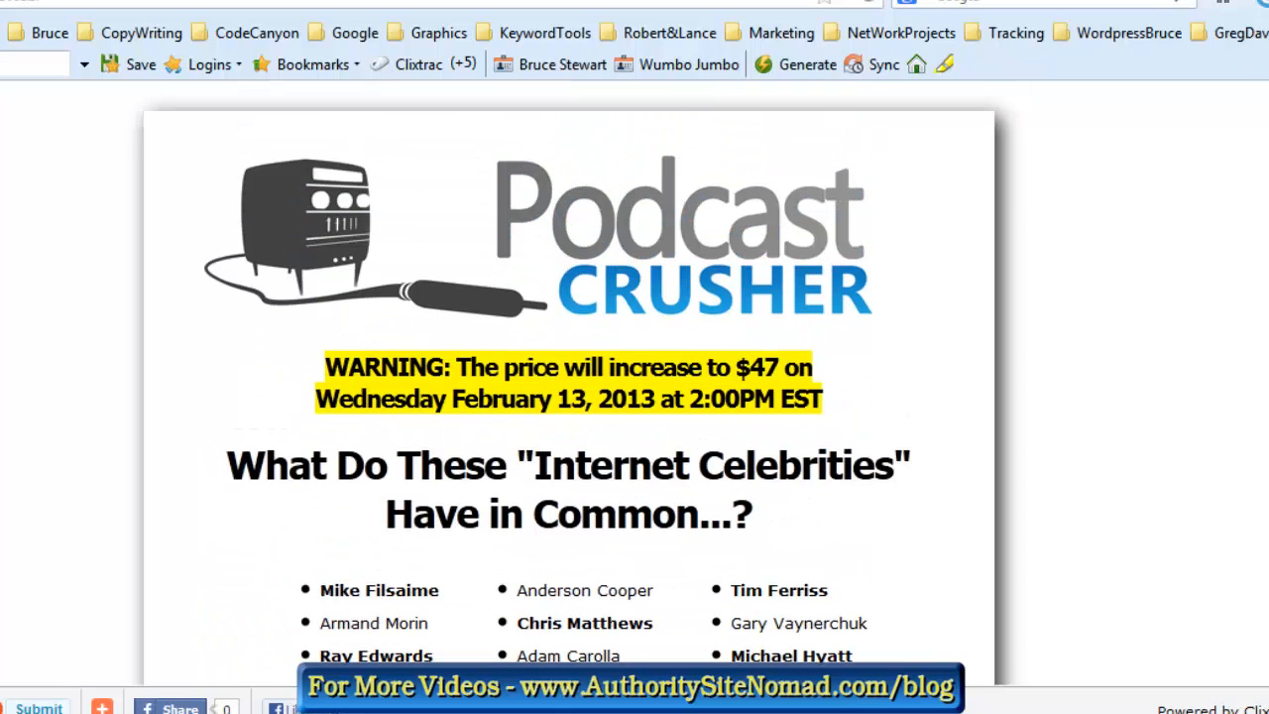
pyautogui.hotkey('ctrl', 'Tab')
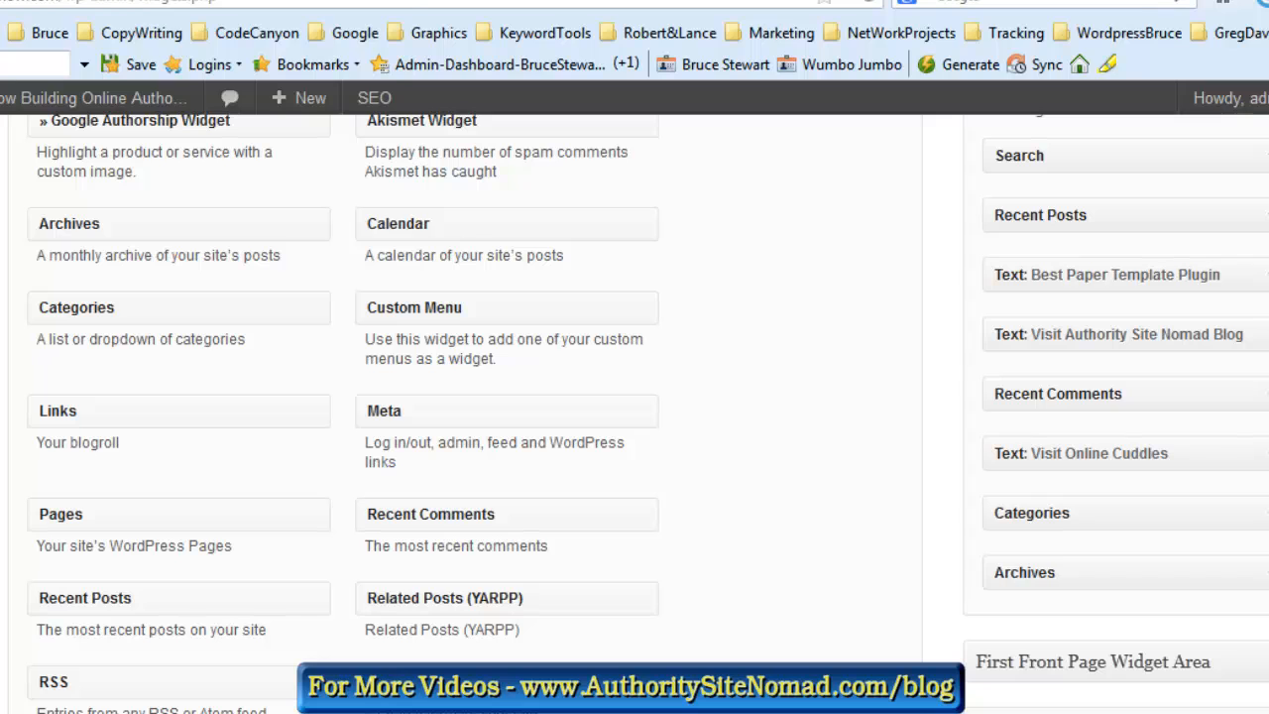
pyautogui.click(252, 33)
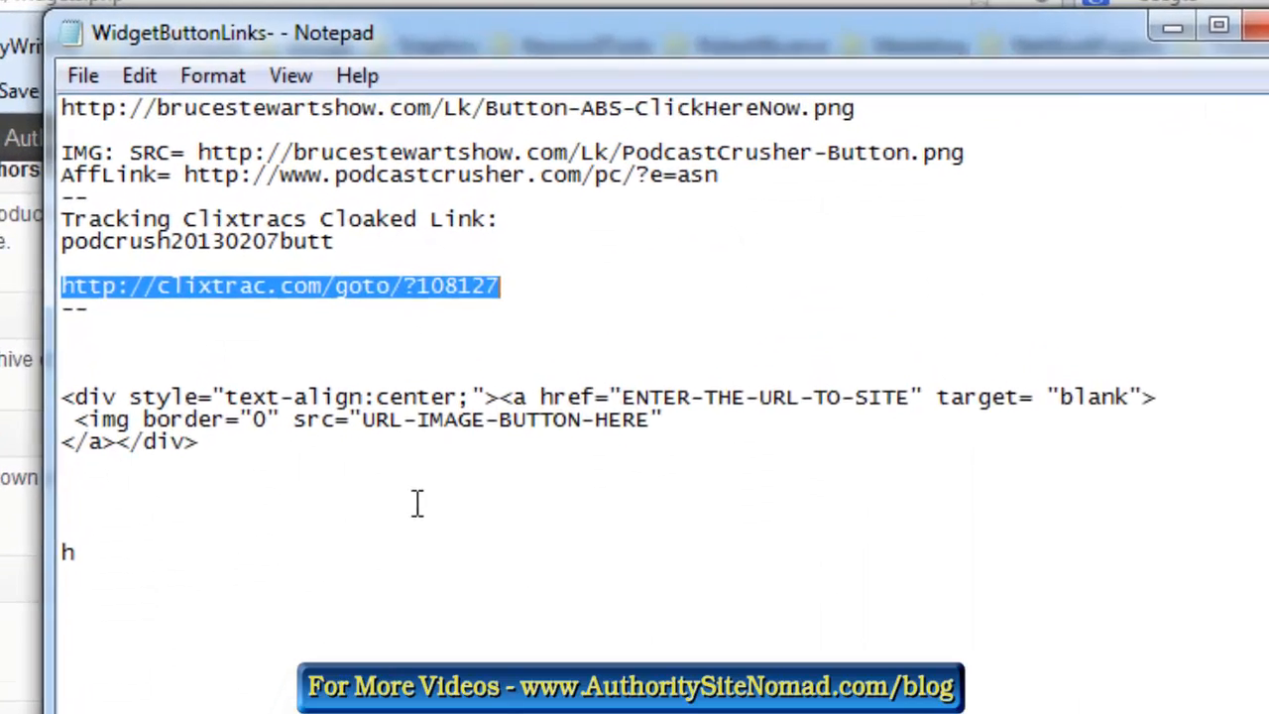
pyautogui.click(421, 406)
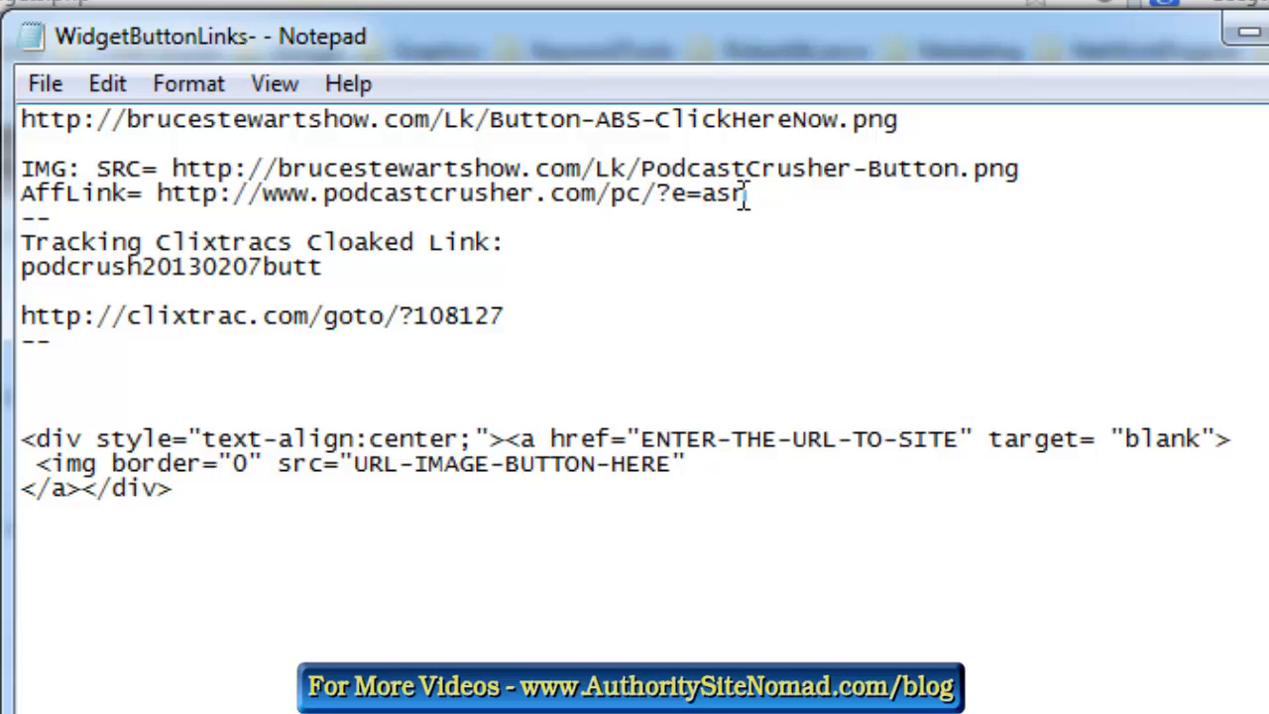
pyautogui.moveTo(750, 193); pyautogui.dragTo(173, 194)
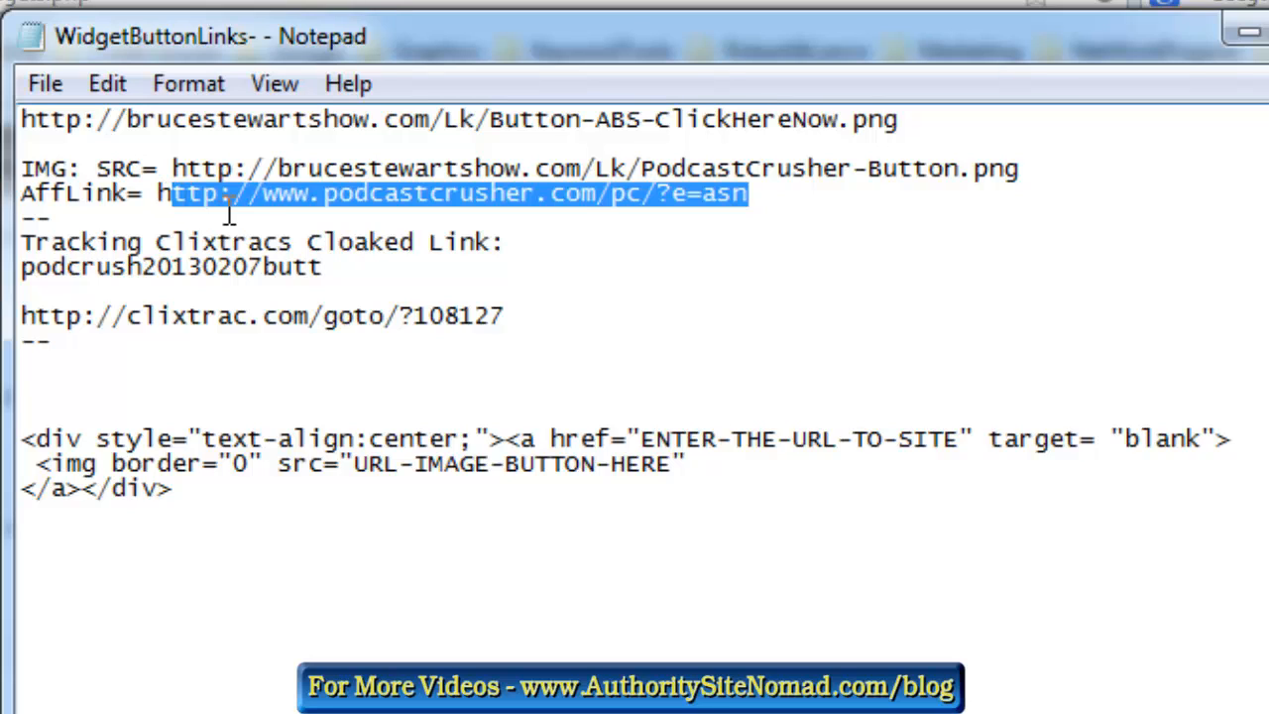
pyautogui.moveTo(751, 194); pyautogui.dragTo(156, 193)
pyautogui.click(959, 440)
pyautogui.moveTo(960, 441); pyautogui.dragTo(648, 446)
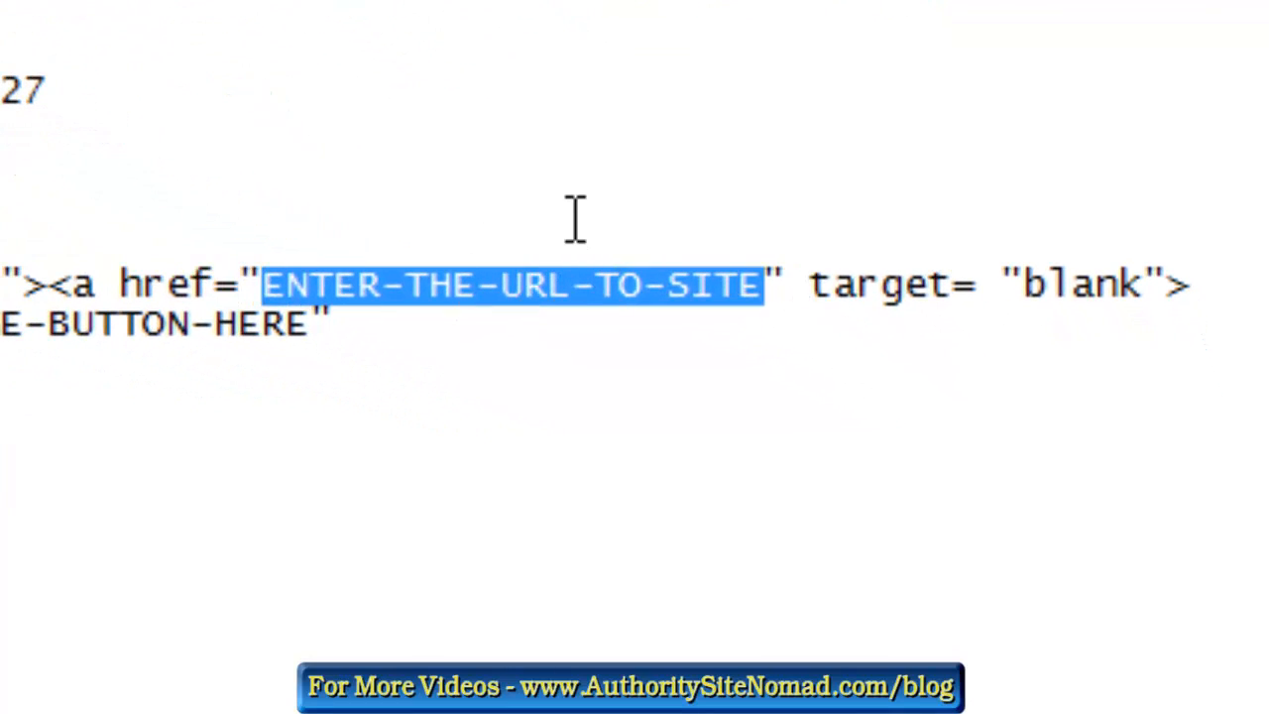
pyautogui.write('http://www.podcastcrusher.com/pc/?e=asn')
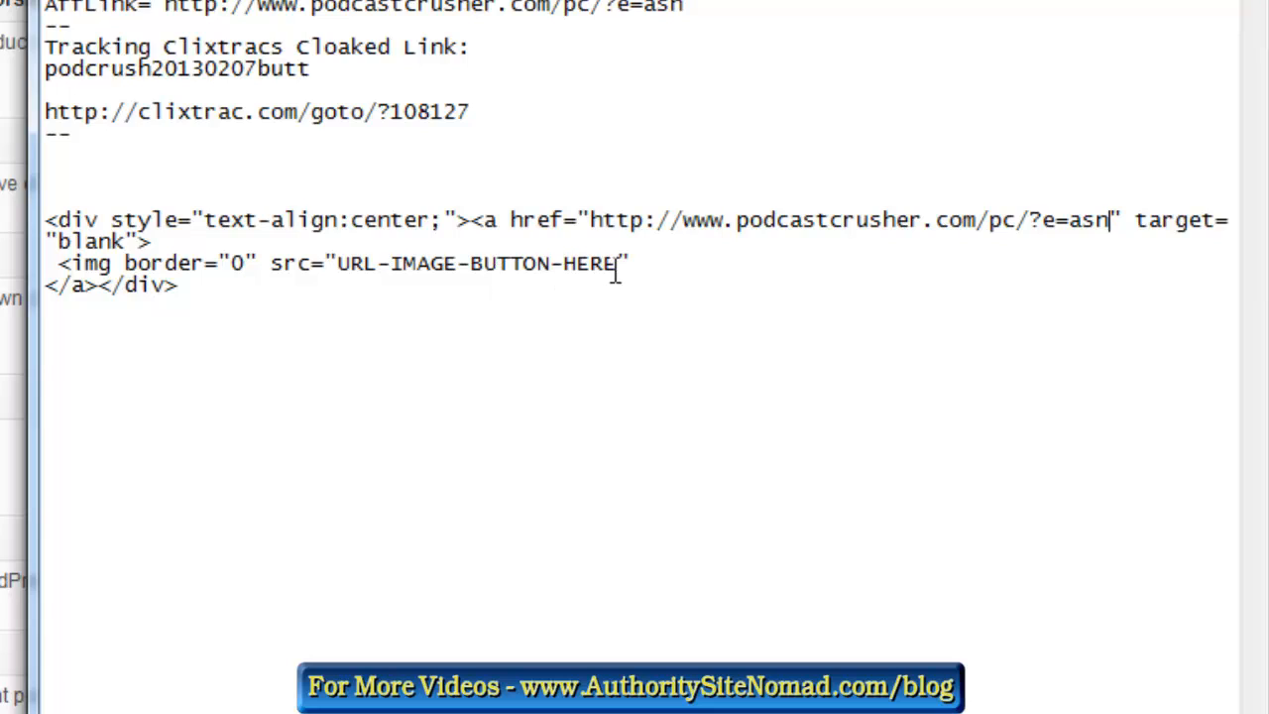
pyautogui.moveTo(615, 273); pyautogui.dragTo(352, 280)
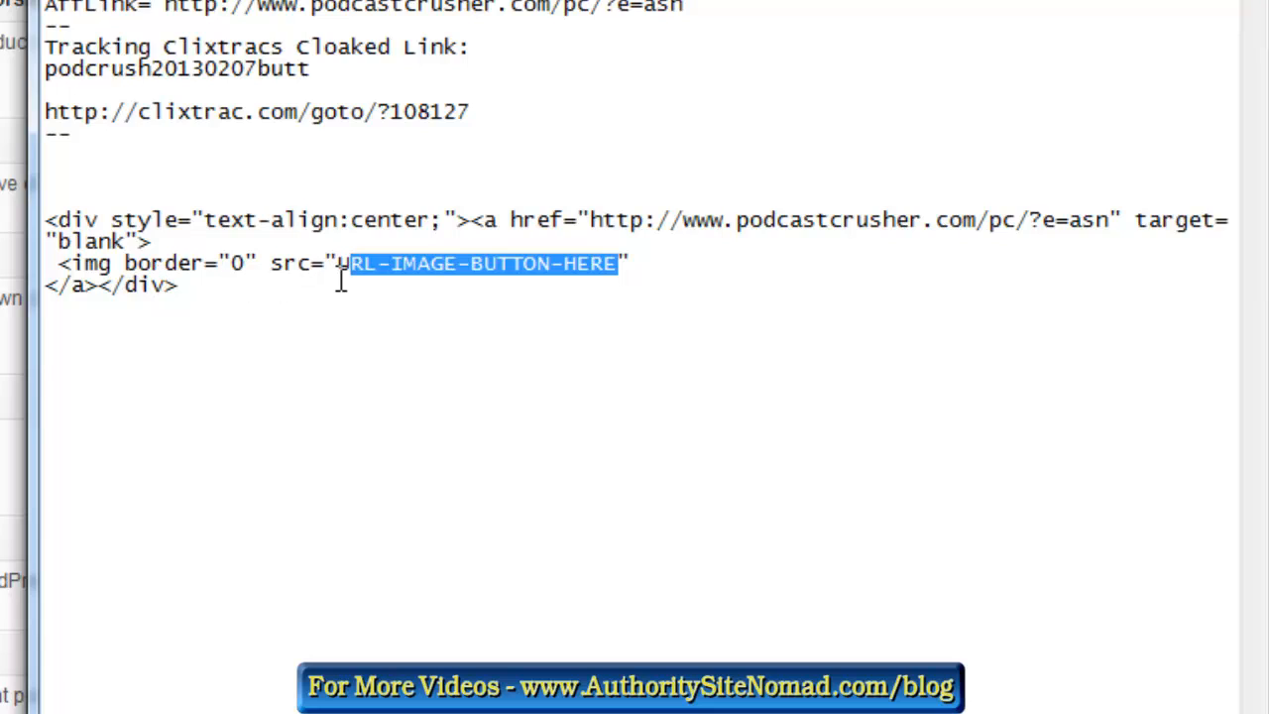
pyautogui.click(447, 262)
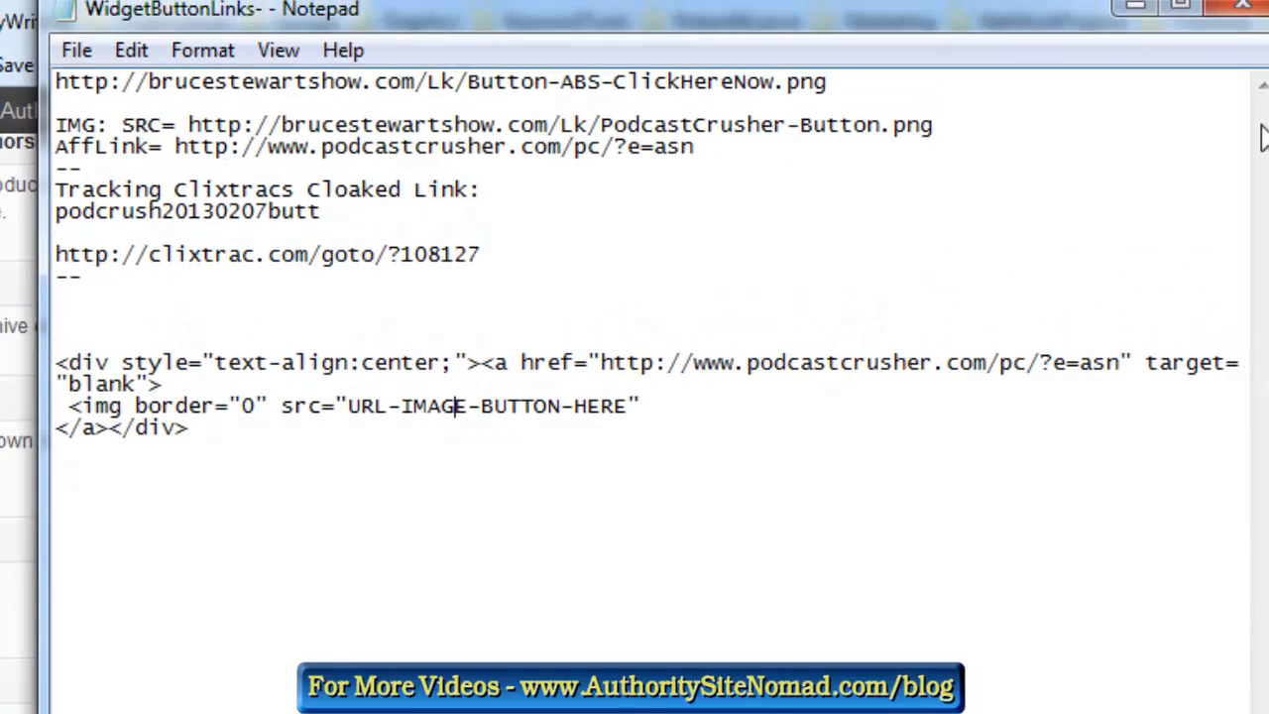
pyautogui.moveTo(936, 125); pyautogui.dragTo(188, 120)
pyautogui.hotkey('ctrl', 'c')
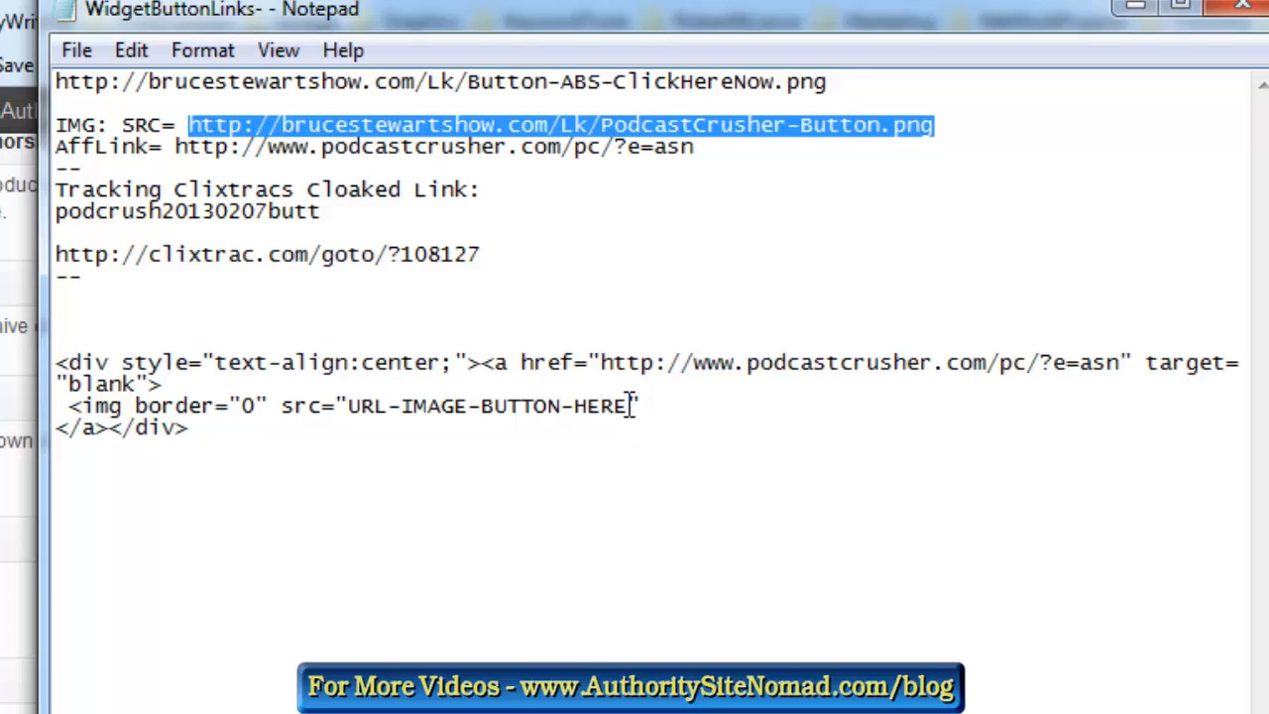
pyautogui.moveTo(628, 405); pyautogui.dragTo(358, 413)
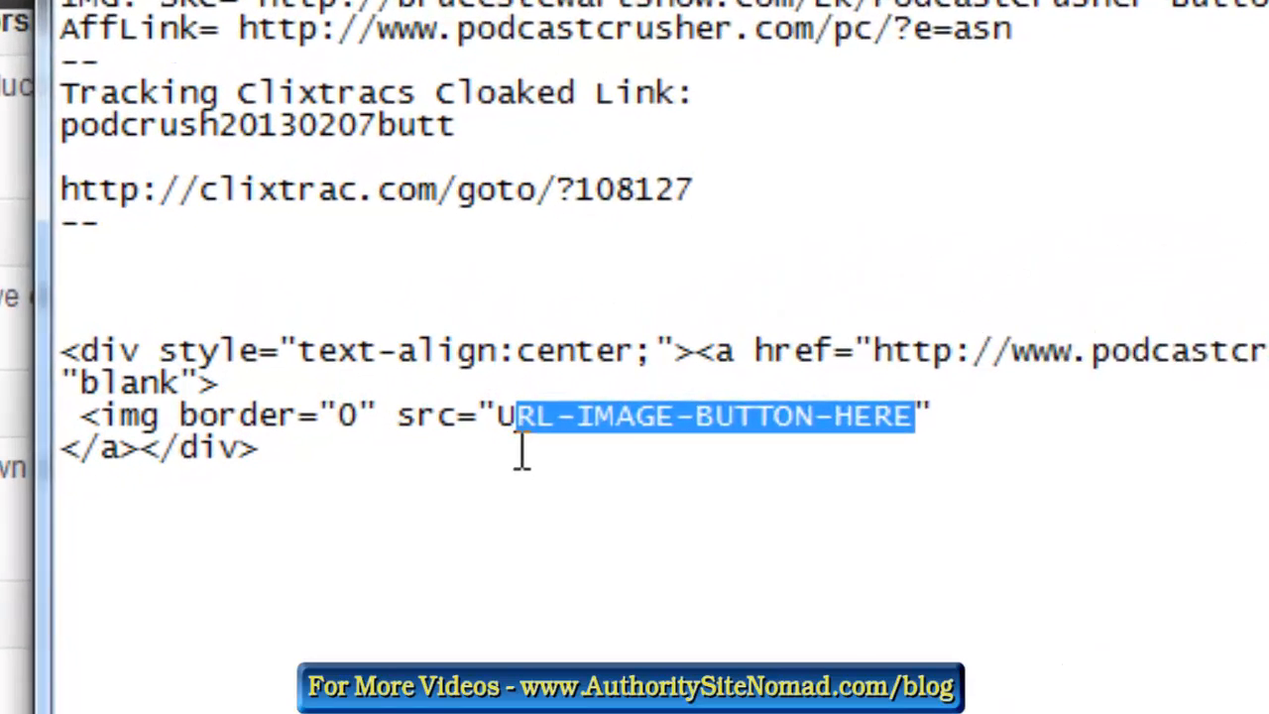
pyautogui.press('Delete')
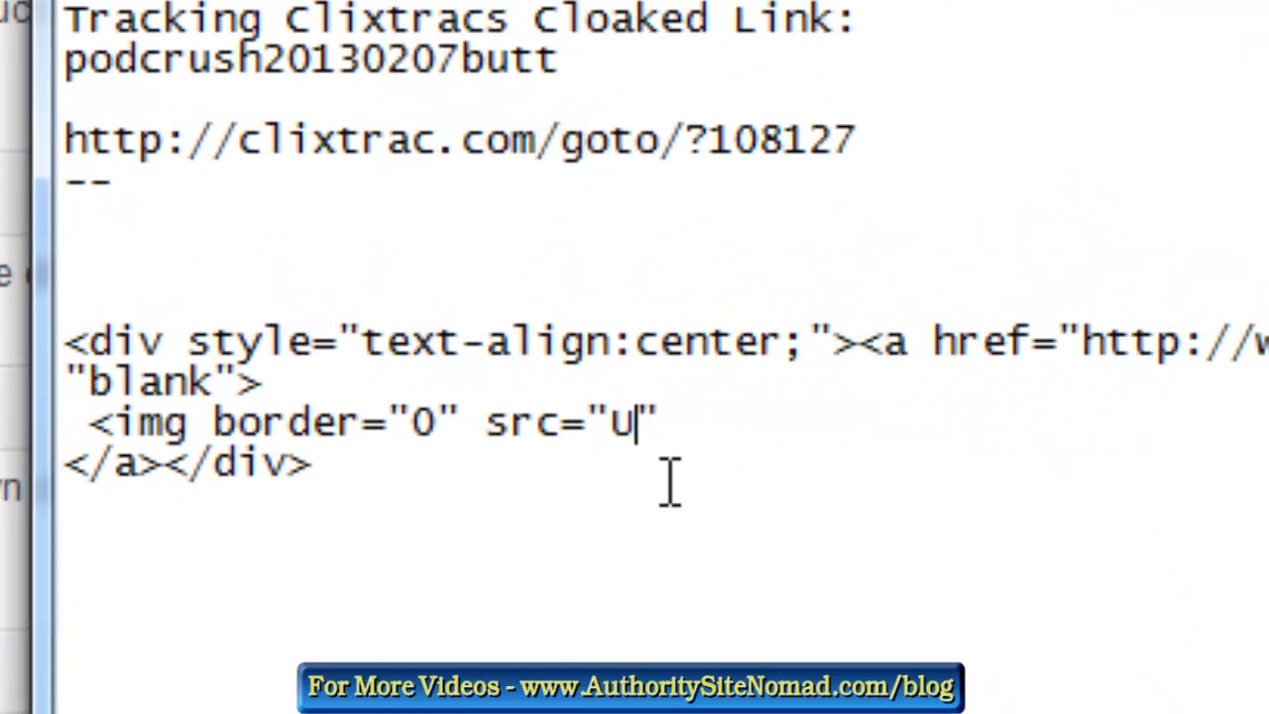
pyautogui.hotkey('ctrl', 'v')
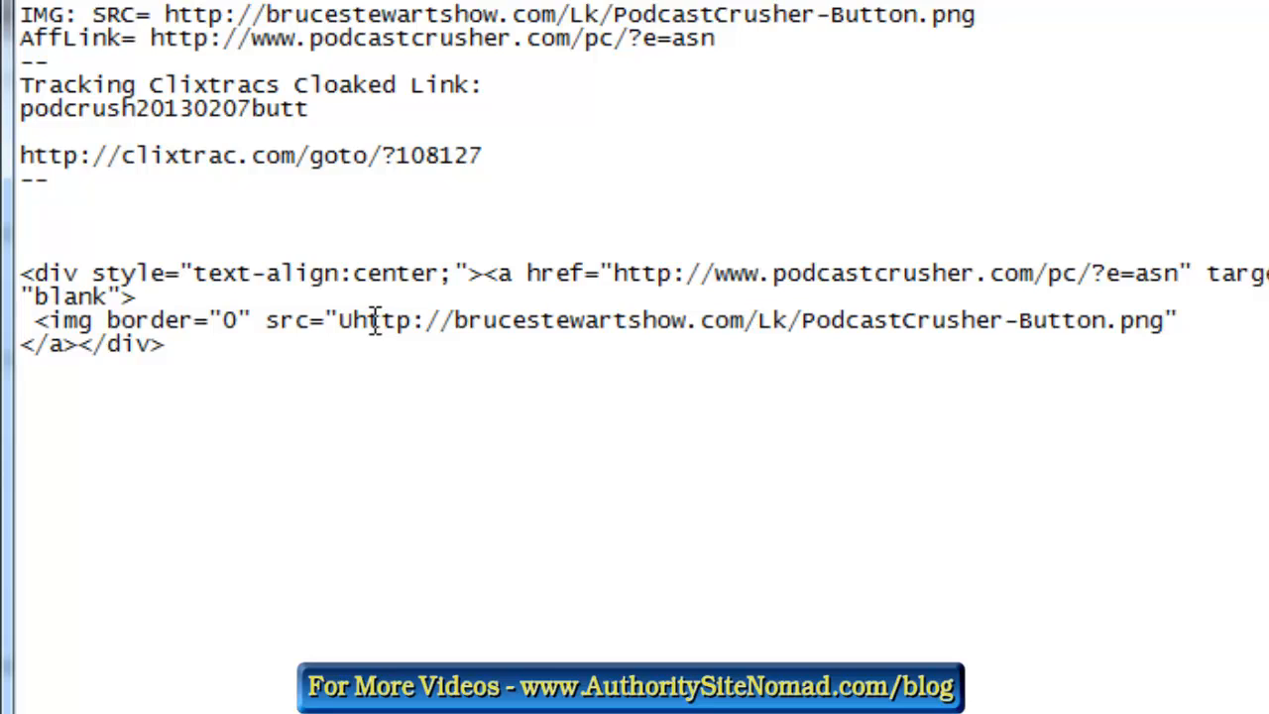
pyautogui.click(354, 322)
pyautogui.press('BackSpace')
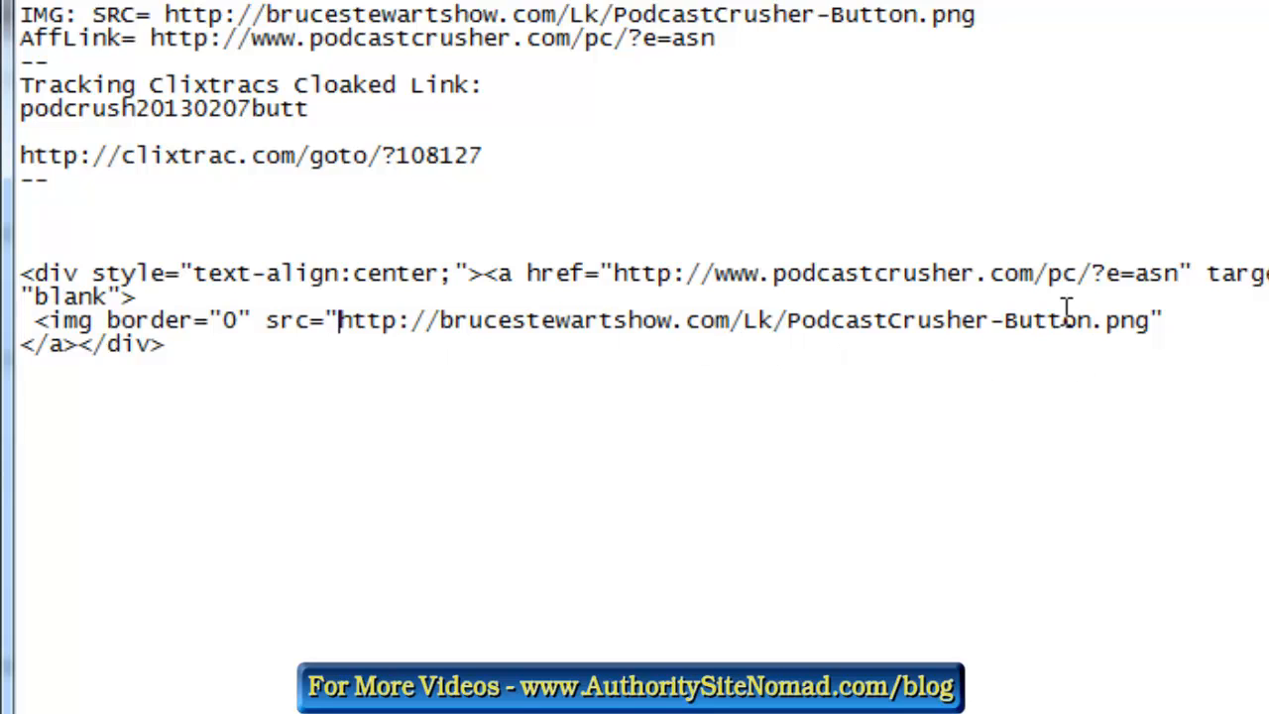
pyautogui.click(617, 277)
pyautogui.moveTo(1242, 320); pyautogui.dragTo(204, 256)
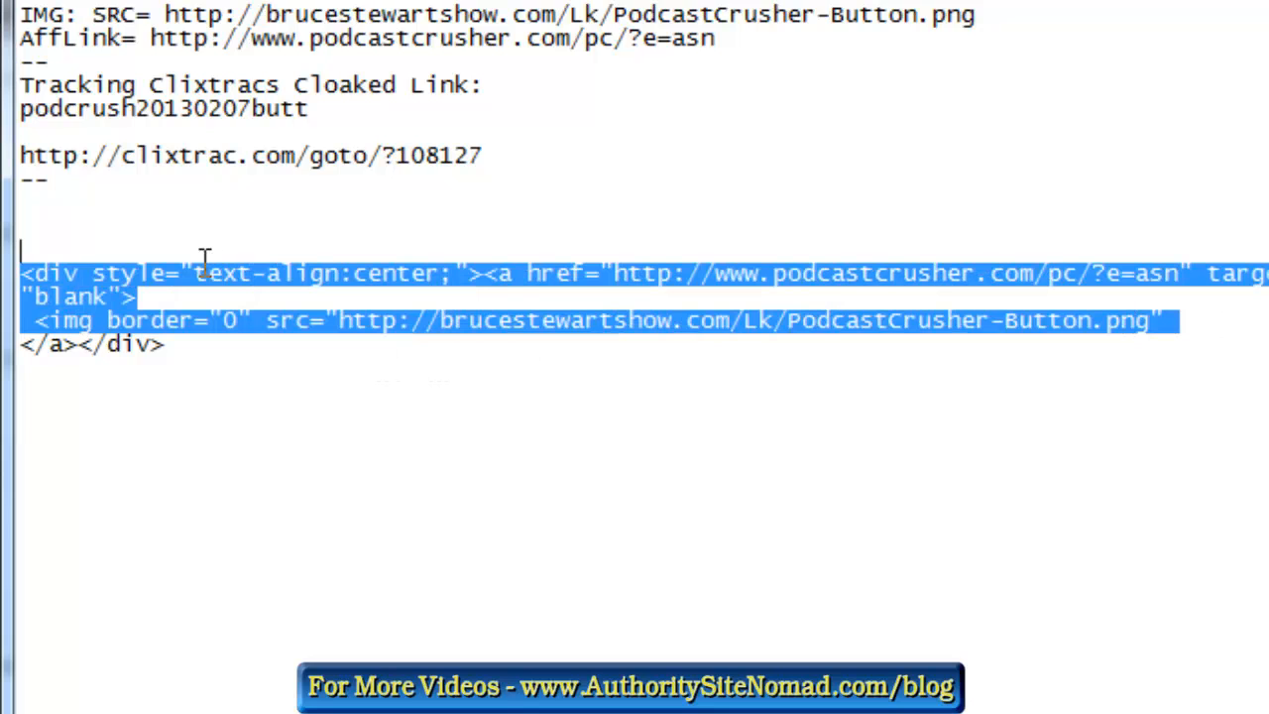
pyautogui.click(583, 441)
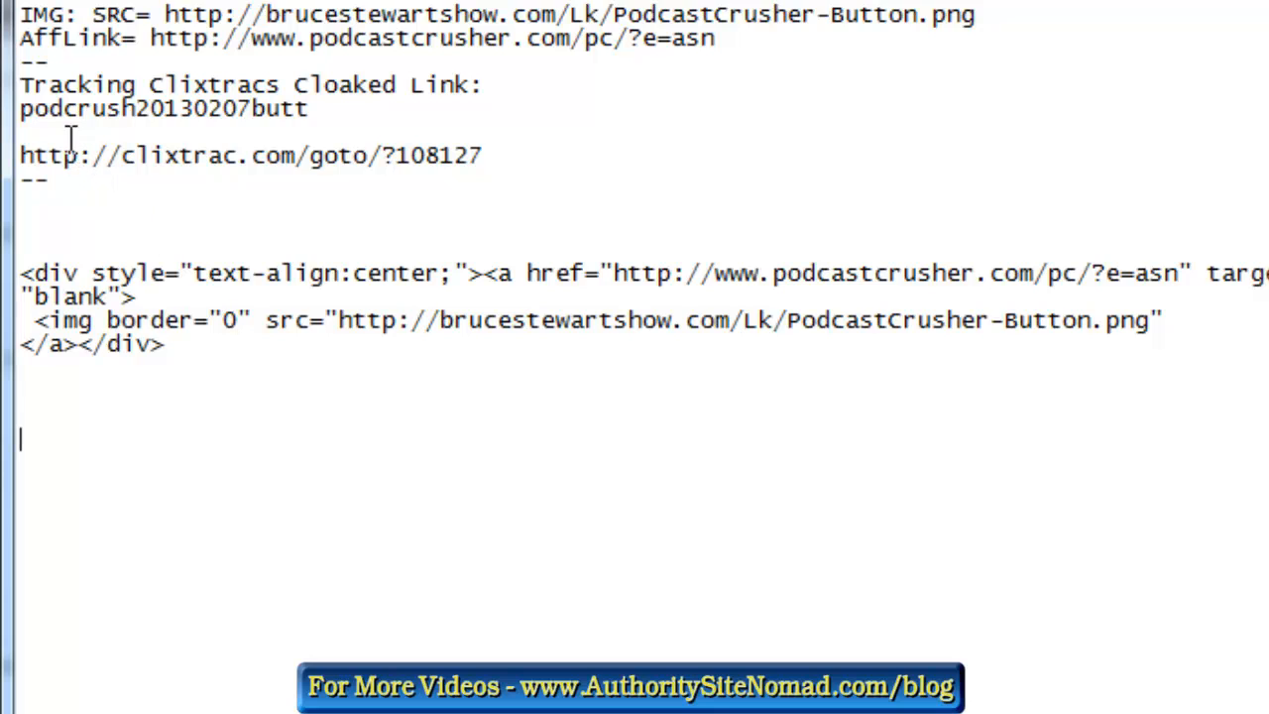
pyautogui.moveTo(483, 156); pyautogui.dragTo(112, 139)
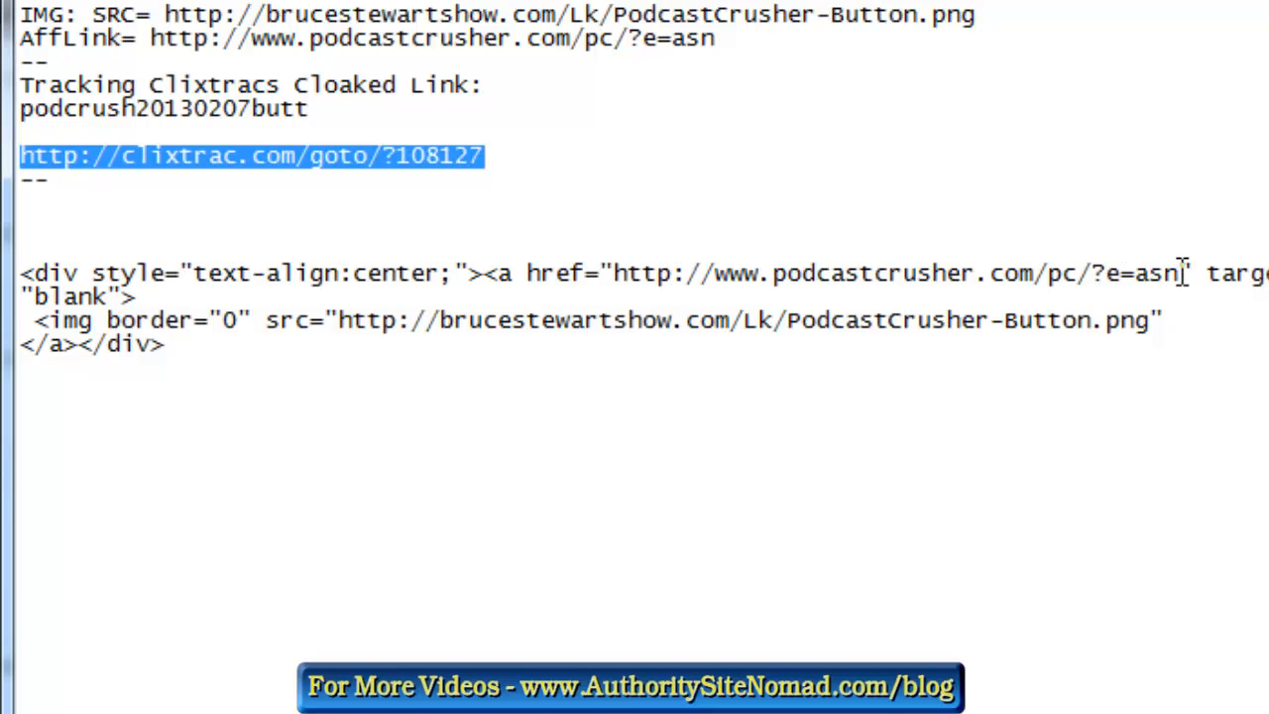
pyautogui.moveTo(1183, 271); pyautogui.dragTo(672, 294)
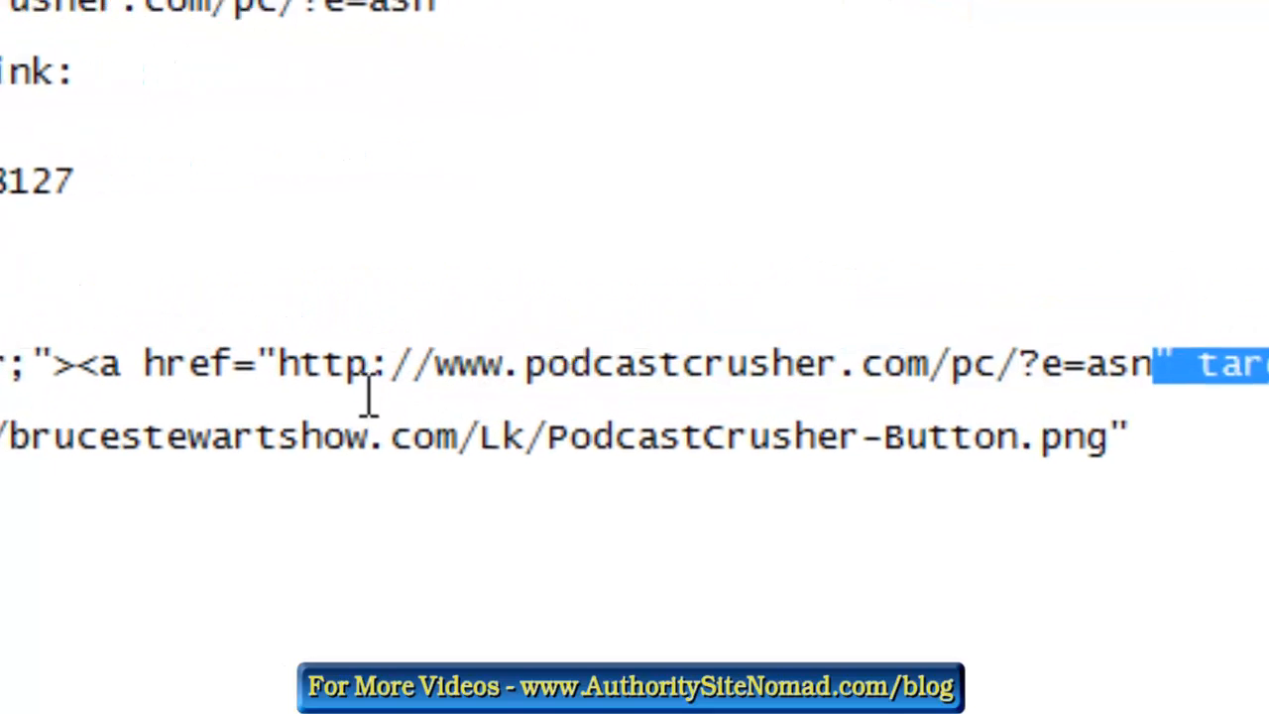
pyautogui.moveTo(368, 396); pyautogui.dragTo(281, 366)
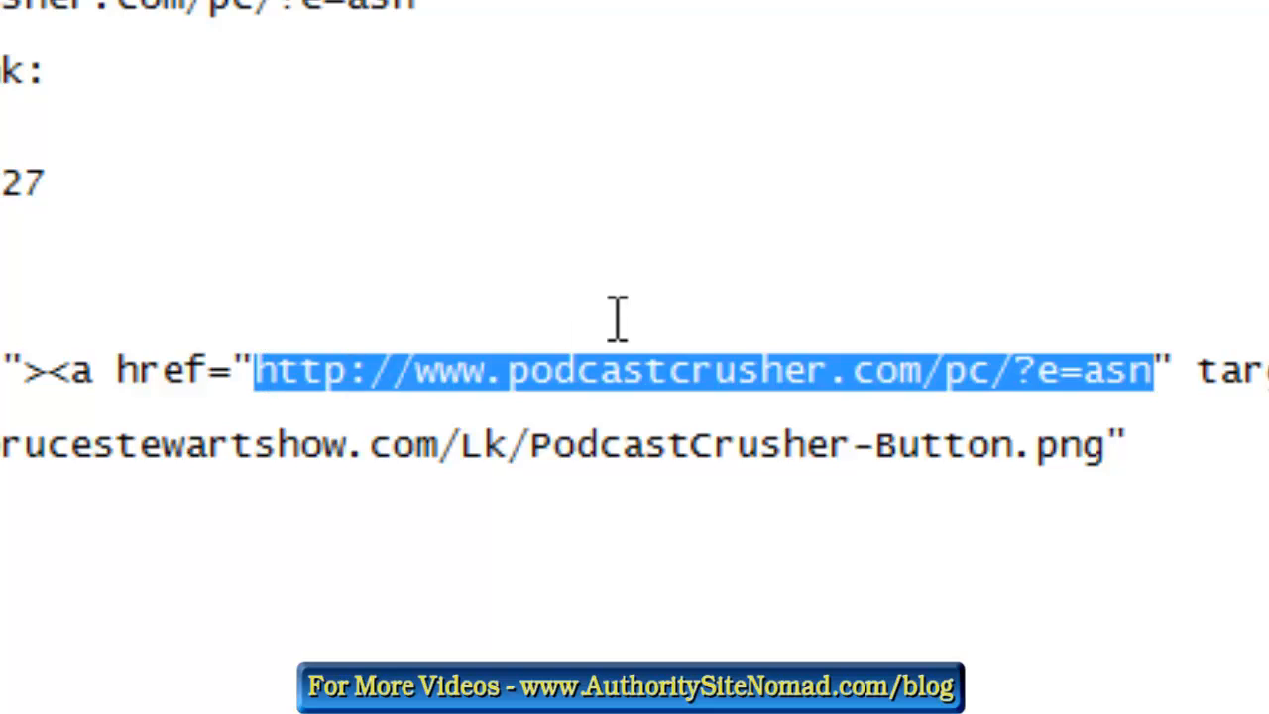
pyautogui.press('Delete')
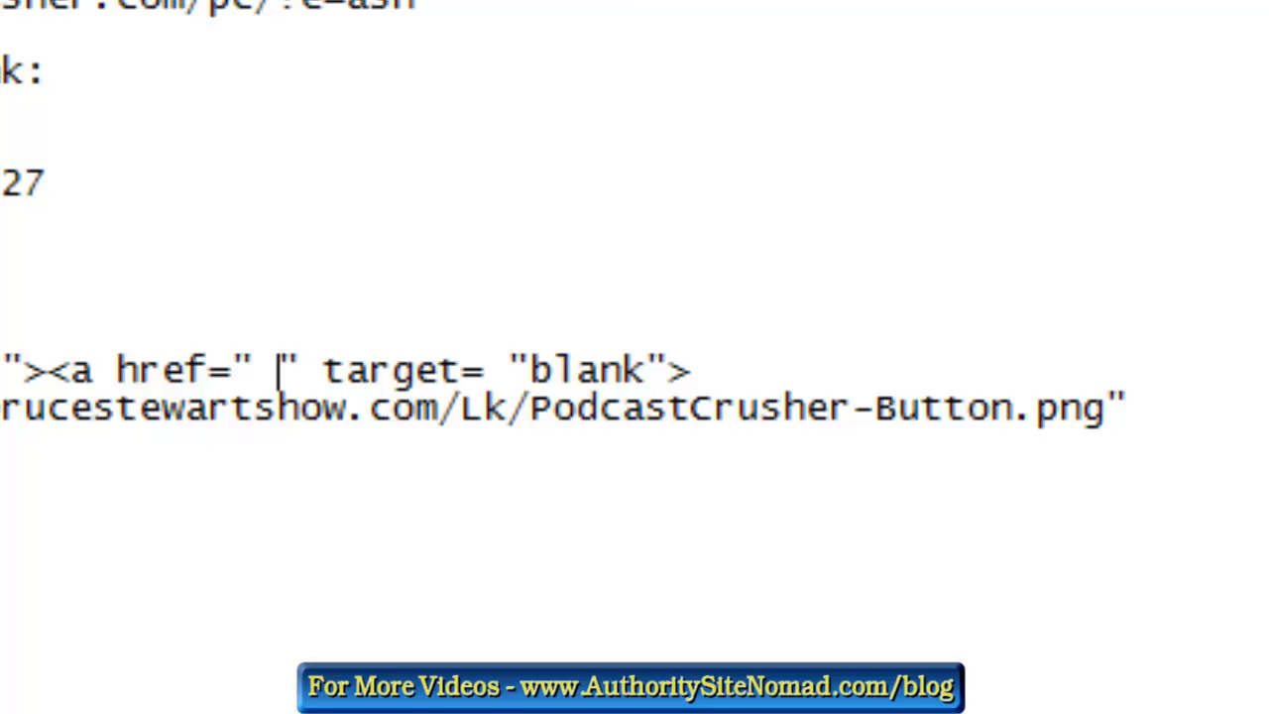
pyautogui.hotkey('ctrl', 'v')
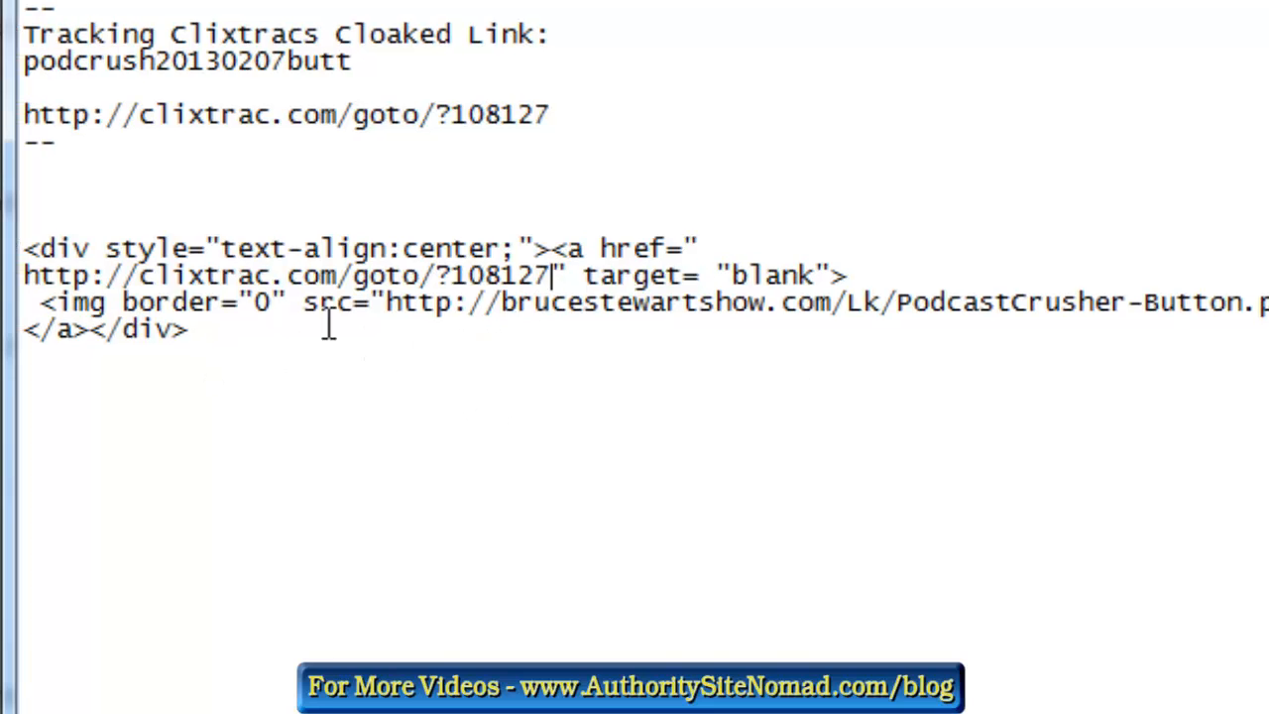
pyautogui.click(33, 285)
pyautogui.press('BackSpace')
pyautogui.press('BackSpace')
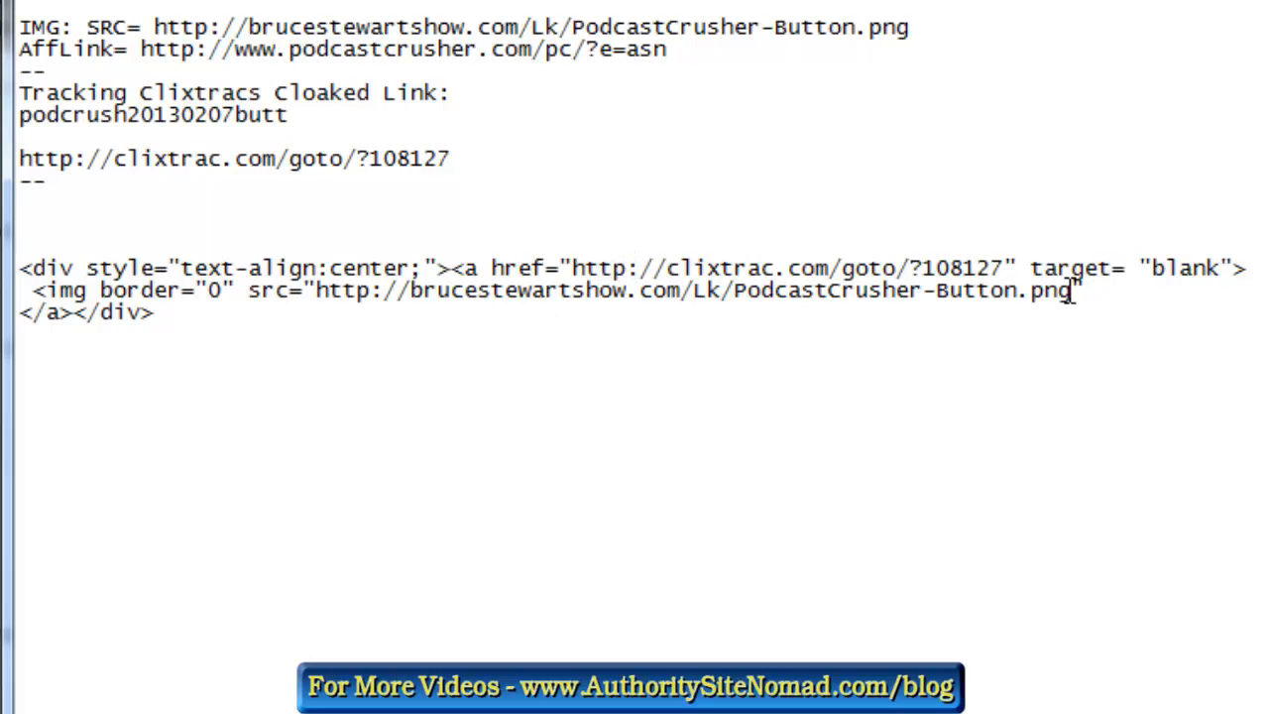
# Step: Copy the entire HTML snippet from <div to </div> and switch to the WordPress widgets page in Firefox
pyautogui.moveTo(168, 316); pyautogui.dragTo(14, 278)
pyautogui.hotkey('ctrl', 'c')
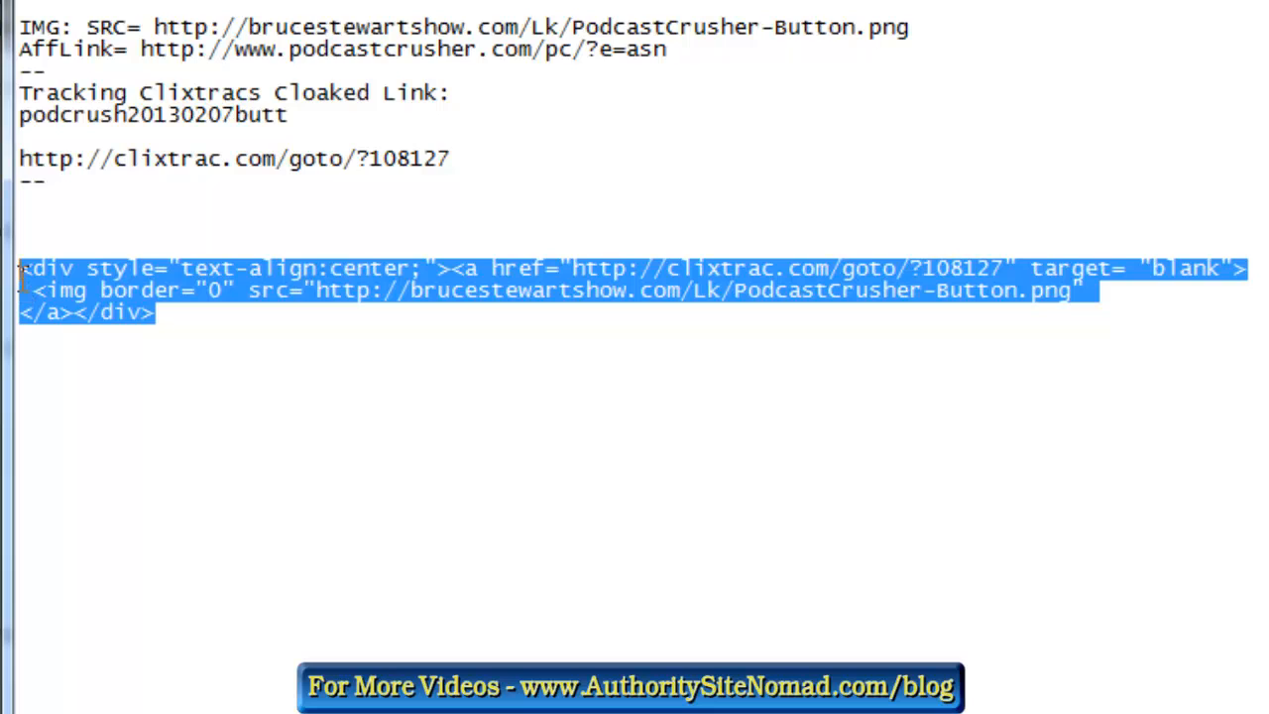
pyautogui.hotkey('alt', 'Tab')
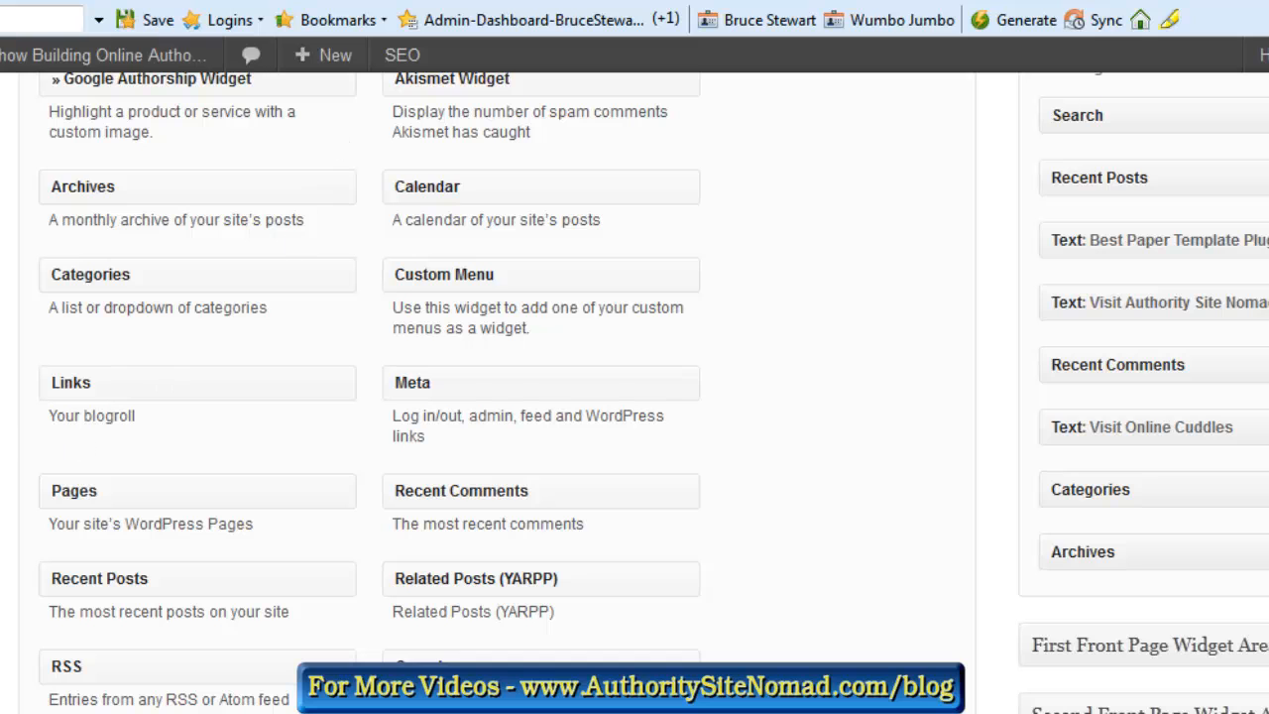
# Step: Examine the button widgets in the live blog's sidebar, from Best Paper Template Plugin down to Visit Online Cuddles
pyautogui.moveTo(0, 287)
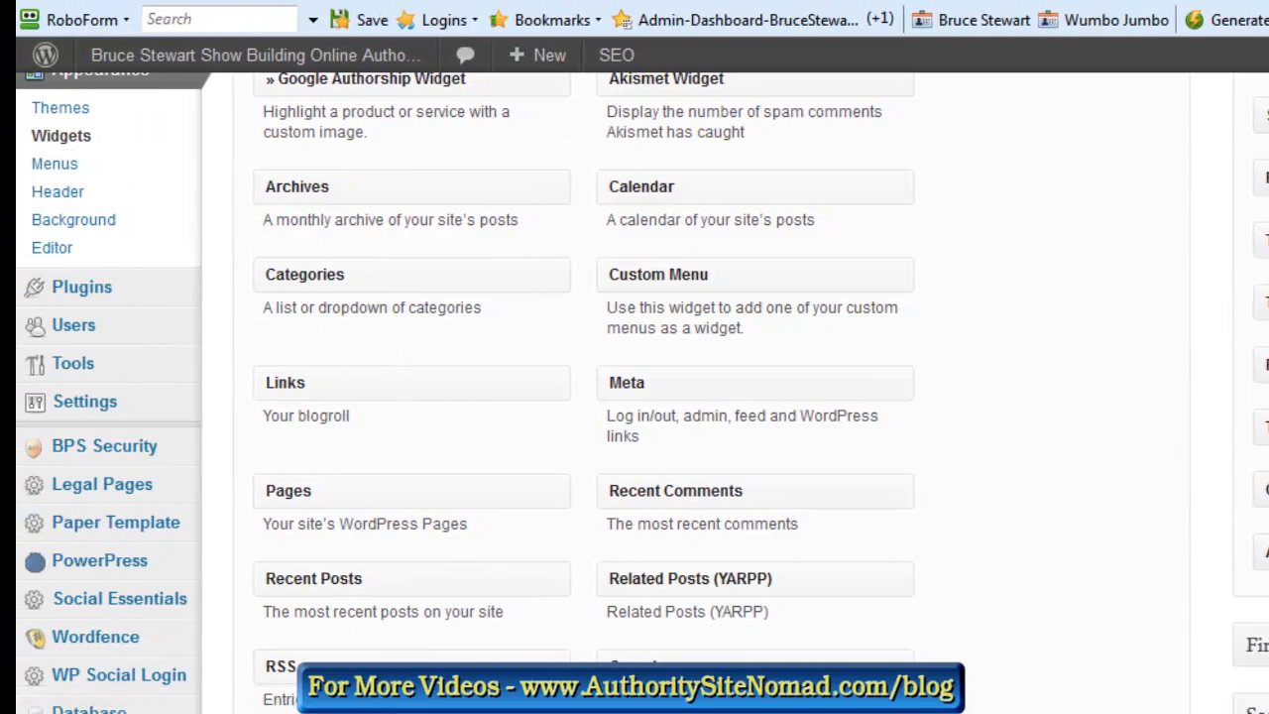
pyautogui.scroll(2, 634, 397)
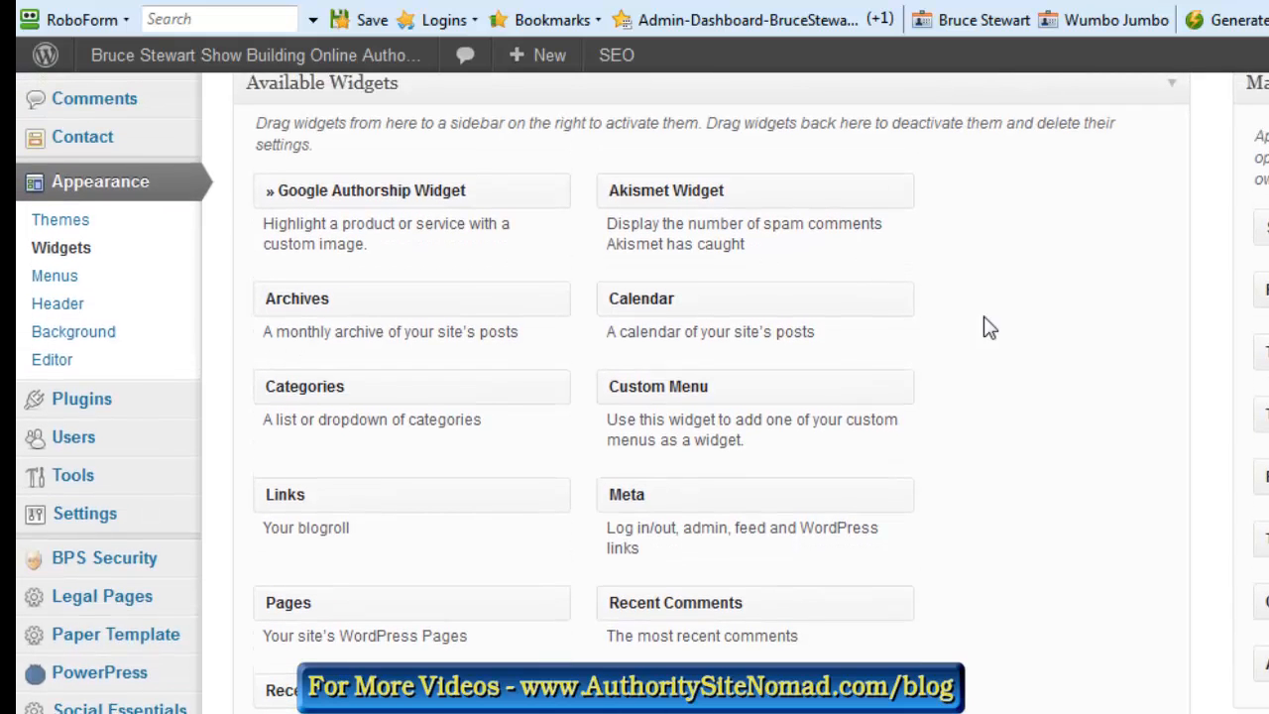
pyautogui.click(65, 250)
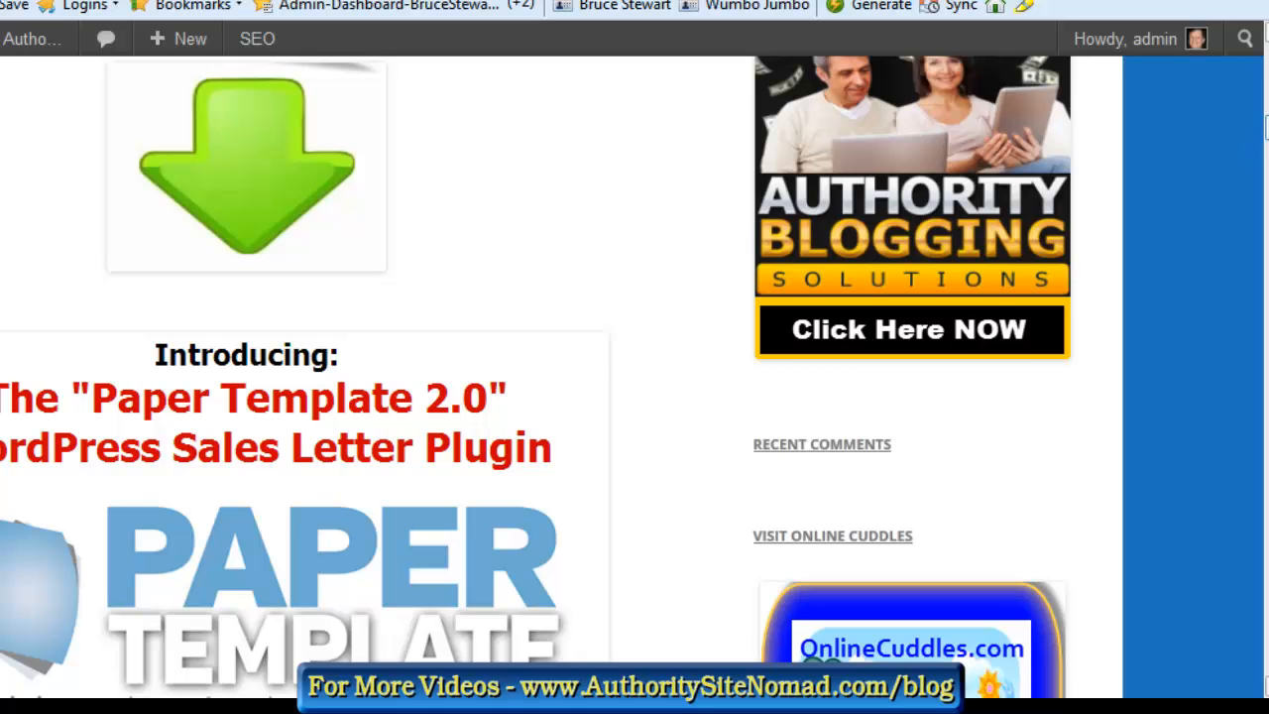
pyautogui.moveTo(1266, 129); pyautogui.dragTo(1264, 97)
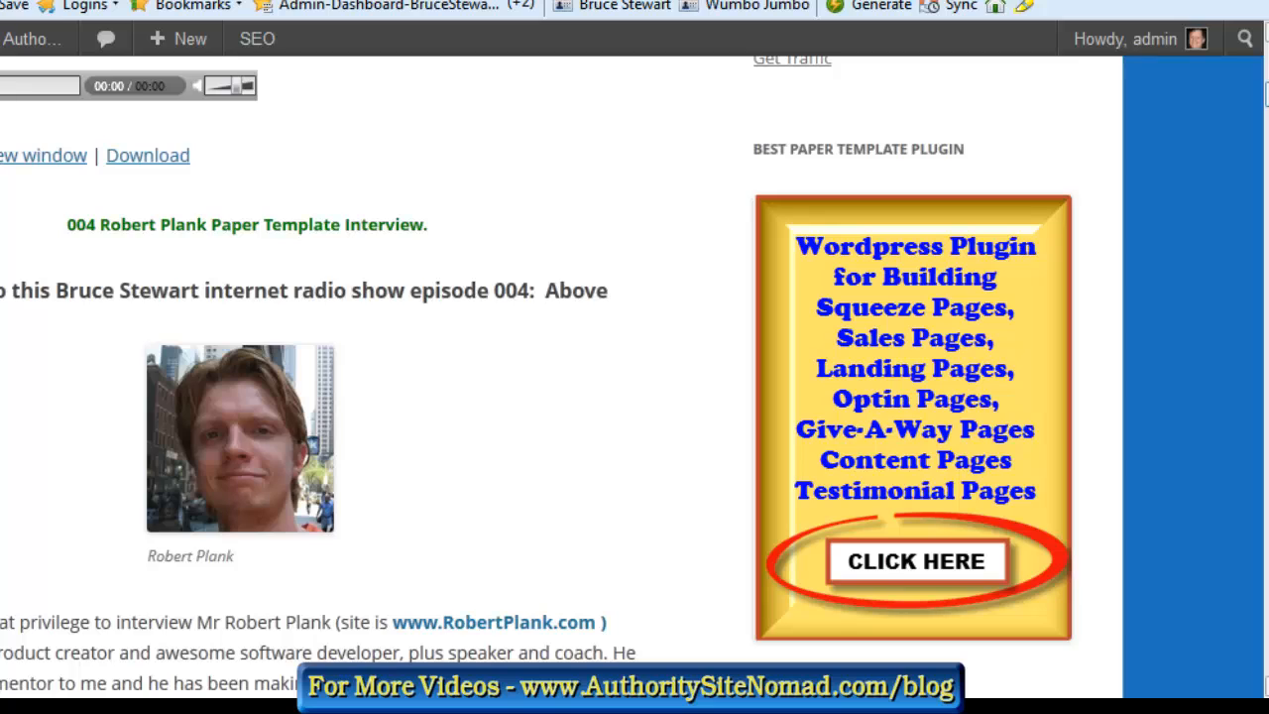
pyautogui.moveTo(1266, 94); pyautogui.dragTo(1265, 127)
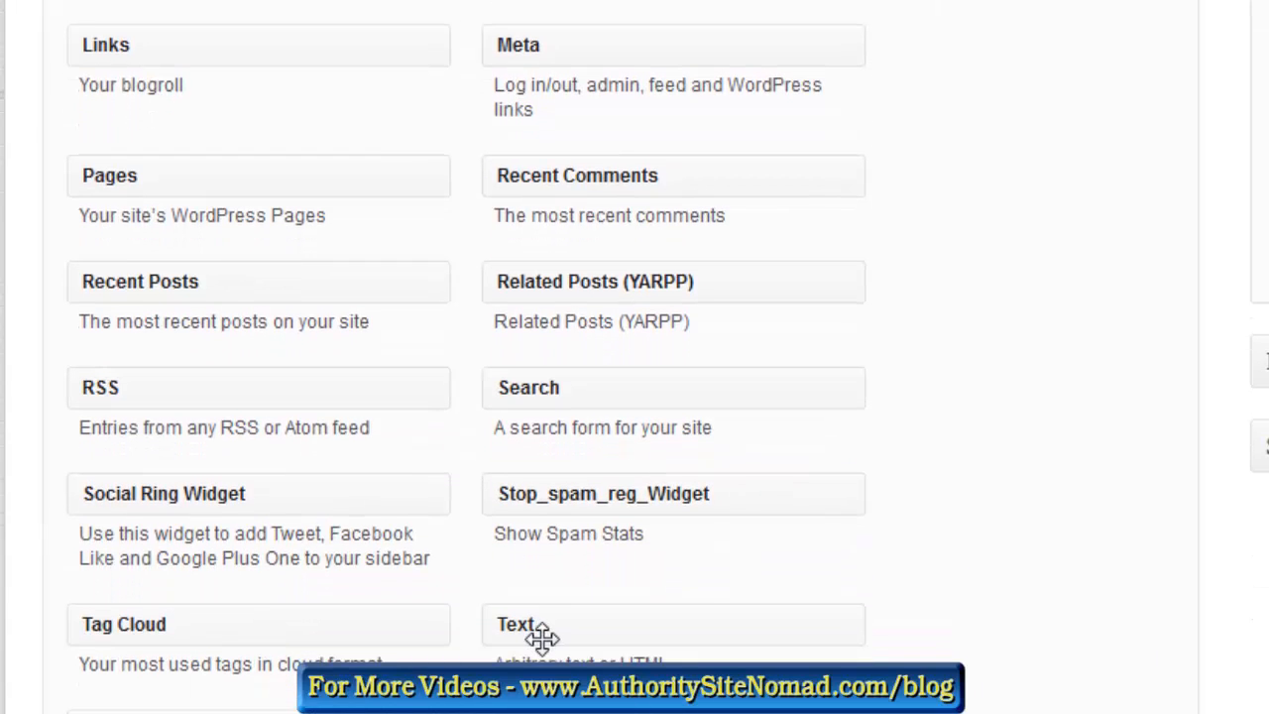
# Step: Add a Text widget to the main sidebar between the Visit Authority Site Nomad Blog and Recent Comments widgets
pyautogui.moveTo(541, 628); pyautogui.dragTo(1106, 119)
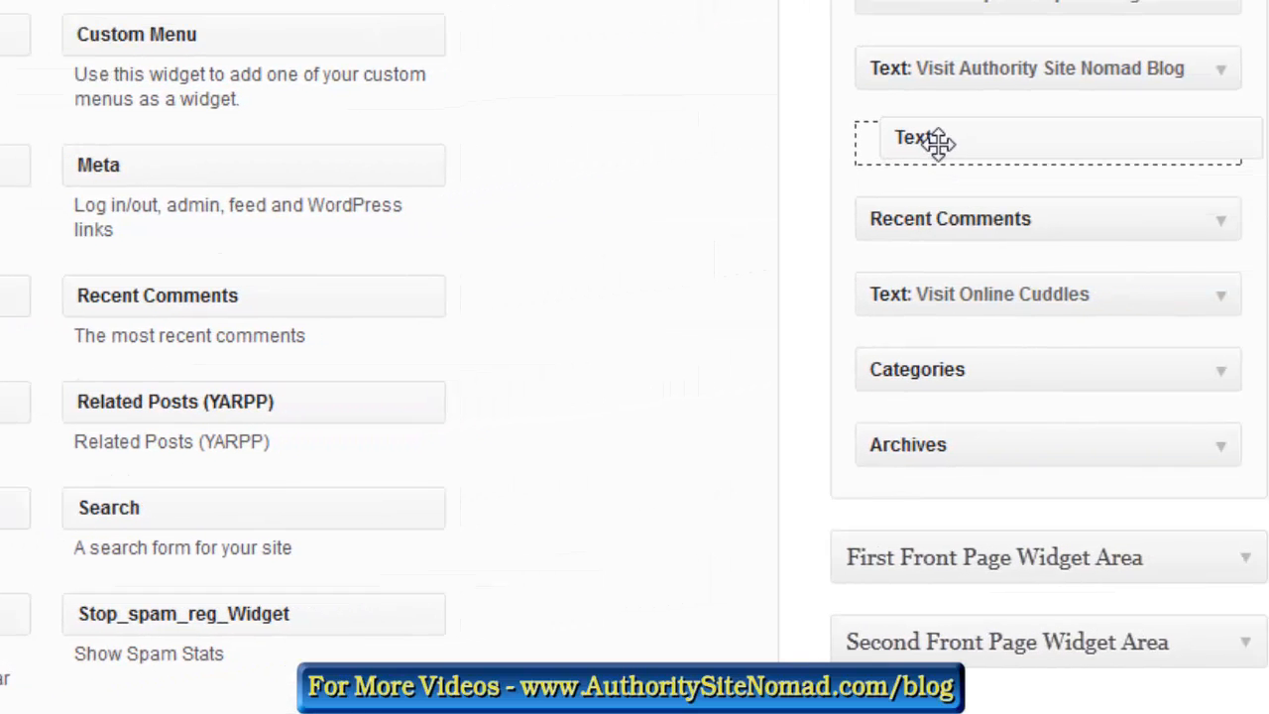
pyautogui.moveTo(938, 142)
pyautogui.mouseDown()
pyautogui.moveTo(910, 3)
pyautogui.moveTo(946, 142)
pyautogui.moveTo(938, 178)
pyautogui.moveTo(918, 150)
pyautogui.mouseUp()
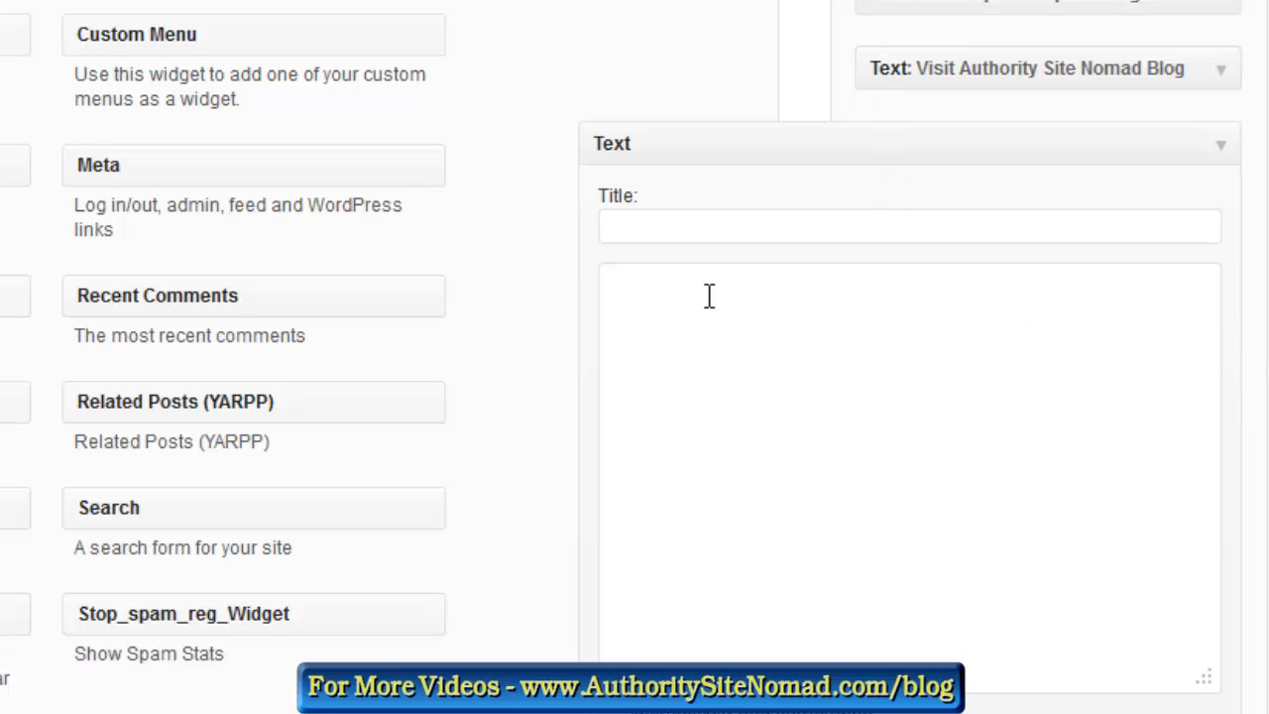
# Step: Title the new Text widget "Love this Podcast Crusher" and paste the copied HTML snippet into its content
pyautogui.click(700, 230)
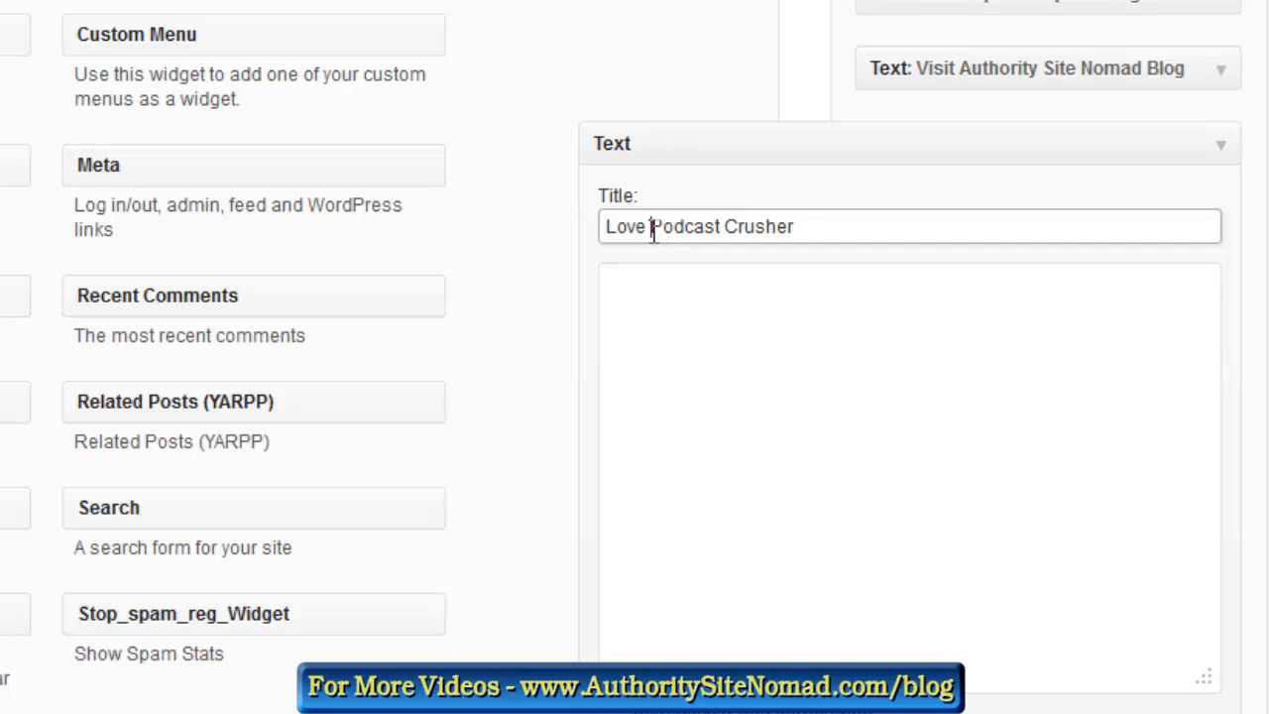
pyautogui.write('This')
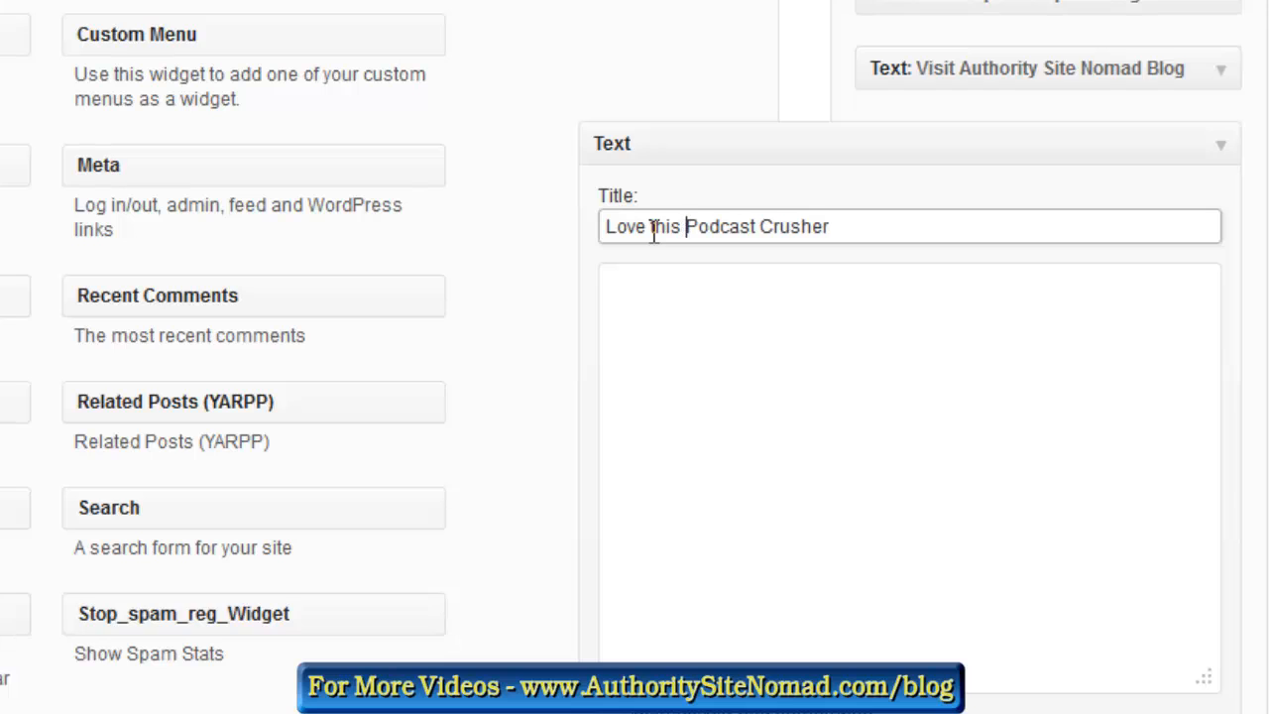
pyautogui.click(680, 309)
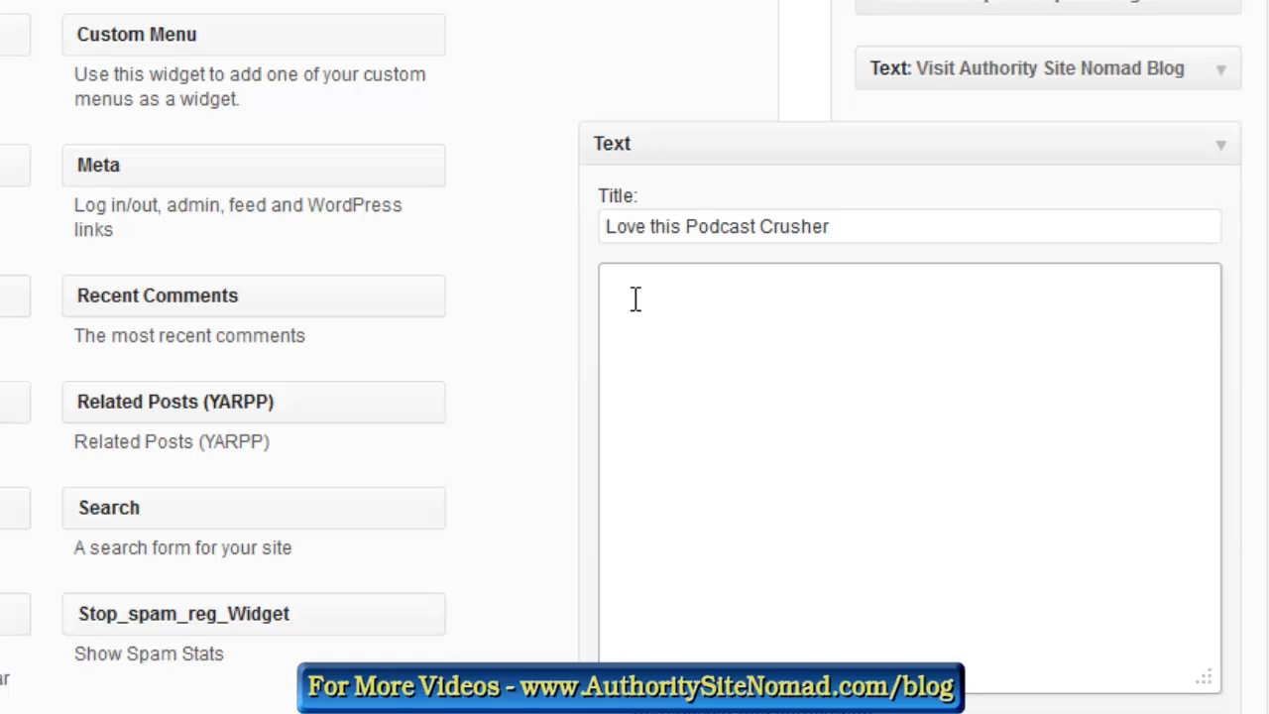
pyautogui.hotkey('ctrl', 'v')
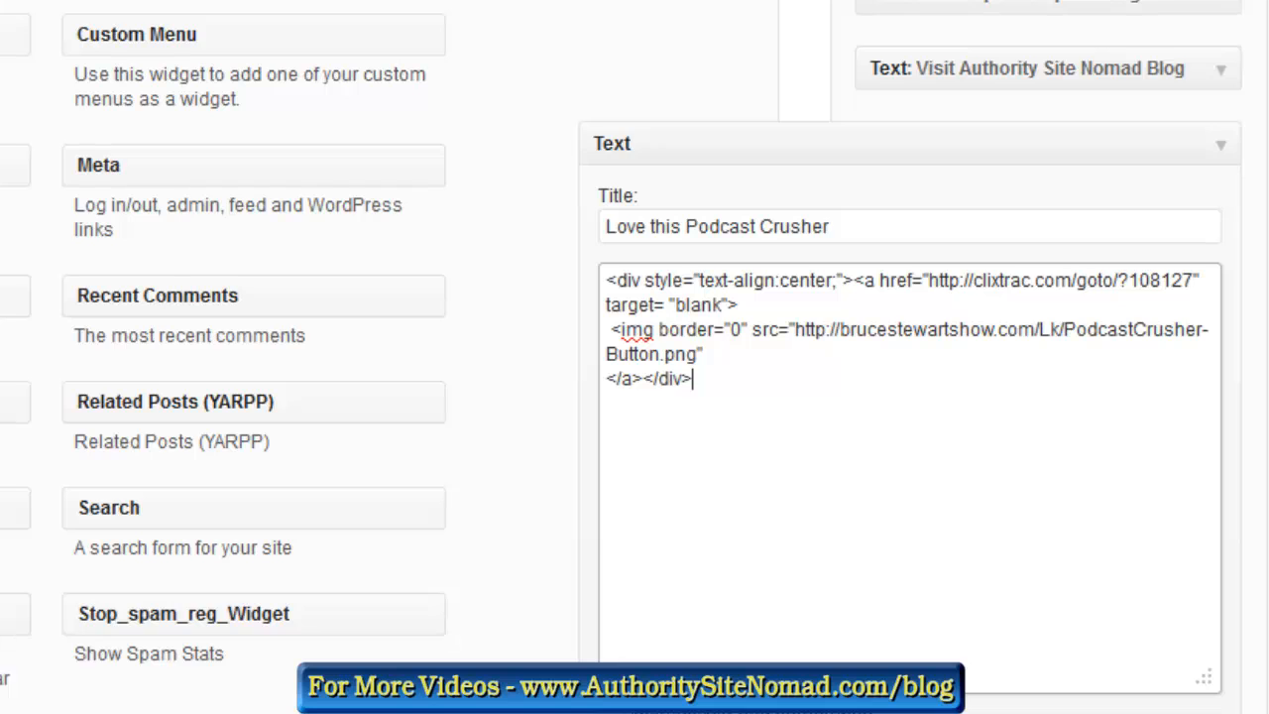
# Step: Save and close the "Love this Podcast Crusher" text widget, and check its place in the main sidebar's widget list
pyautogui.scroll(-3, 909, 446)
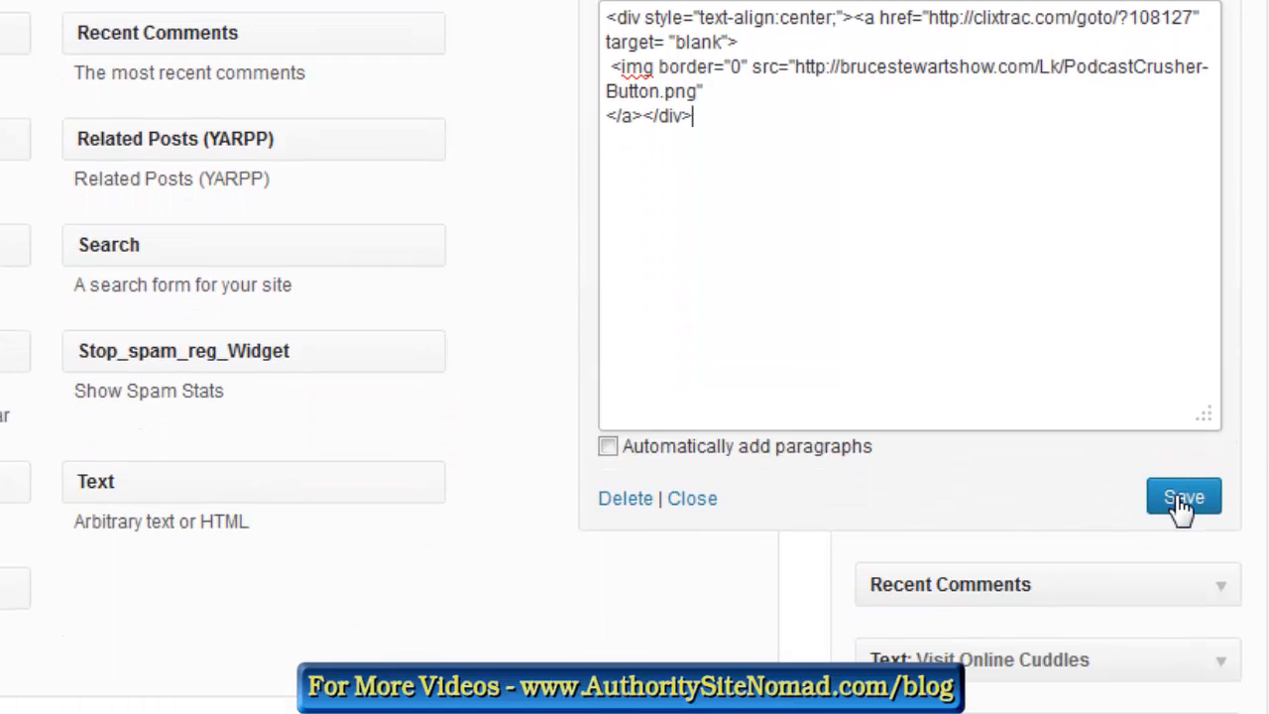
pyautogui.click(1182, 503)
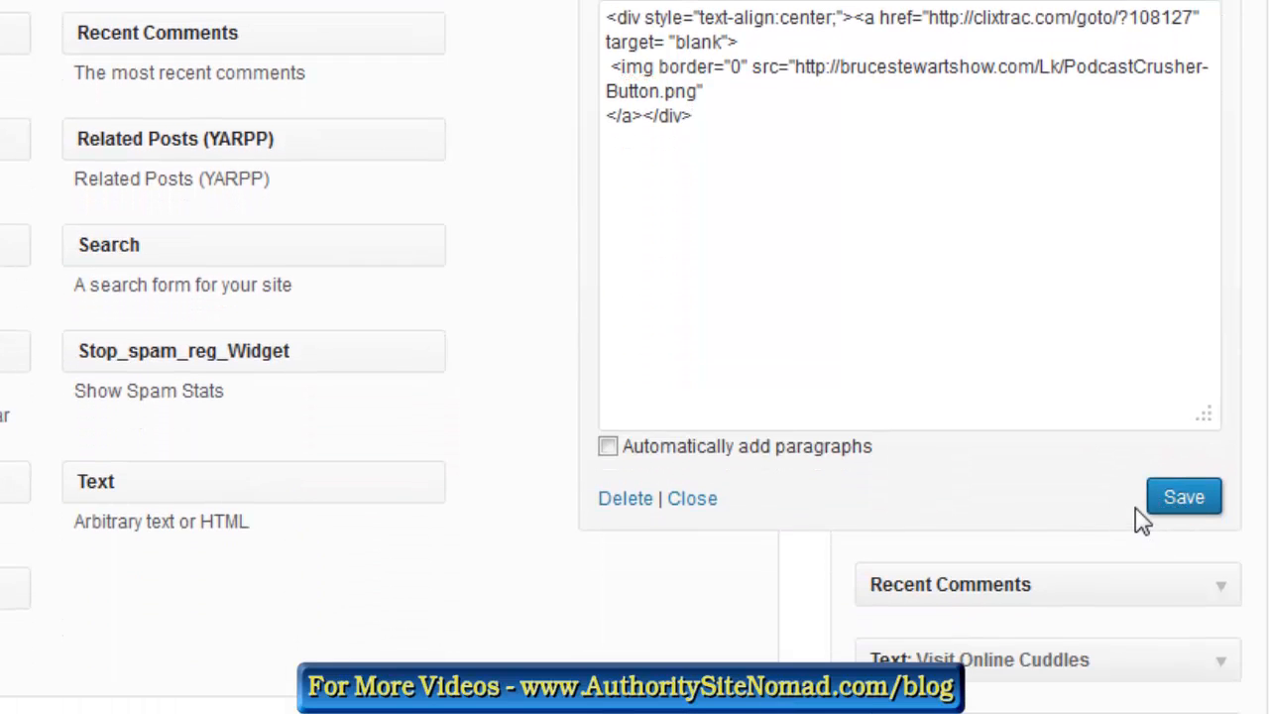
pyautogui.click(692, 499)
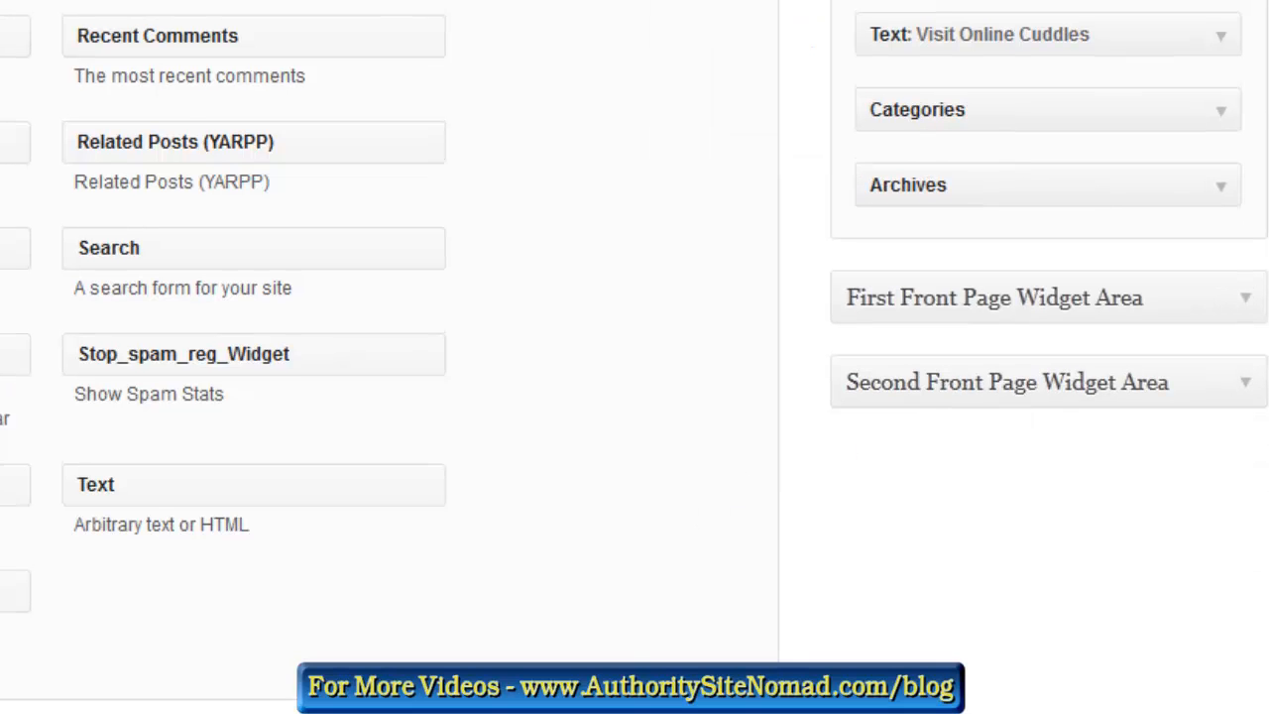
pyautogui.scroll(5, 635, 356)
pyautogui.scroll(2, 635, 357)
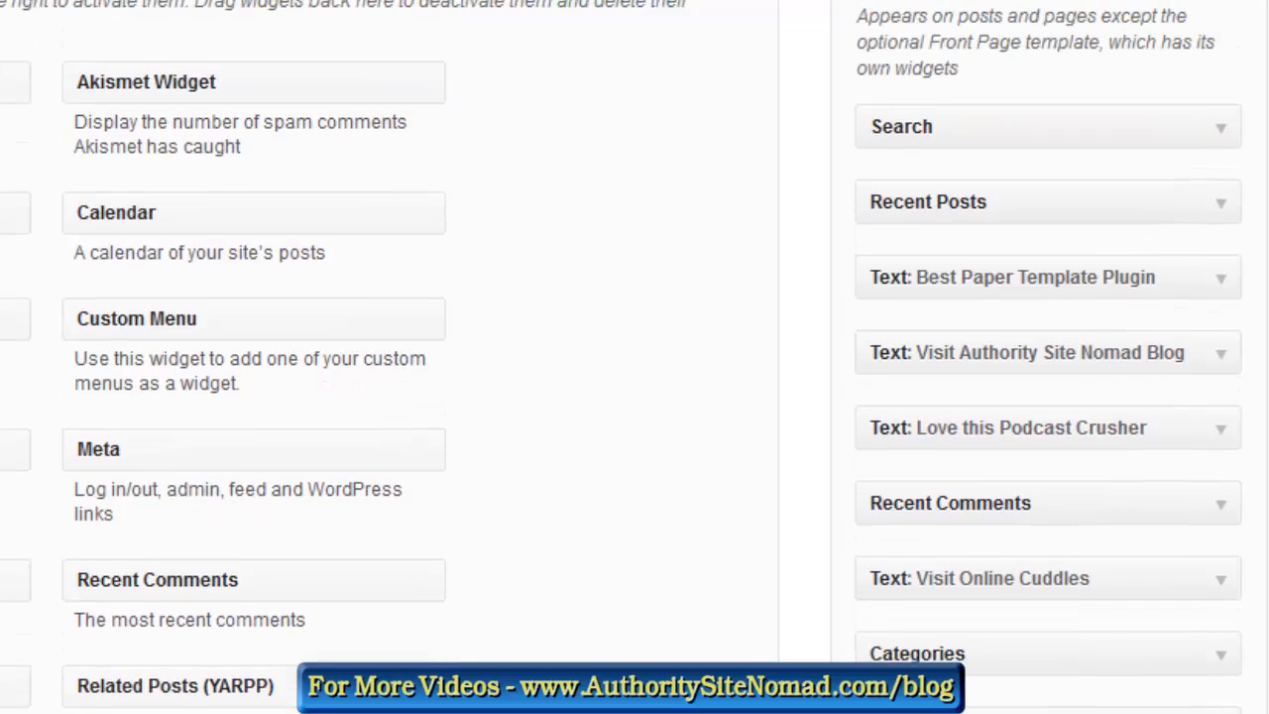
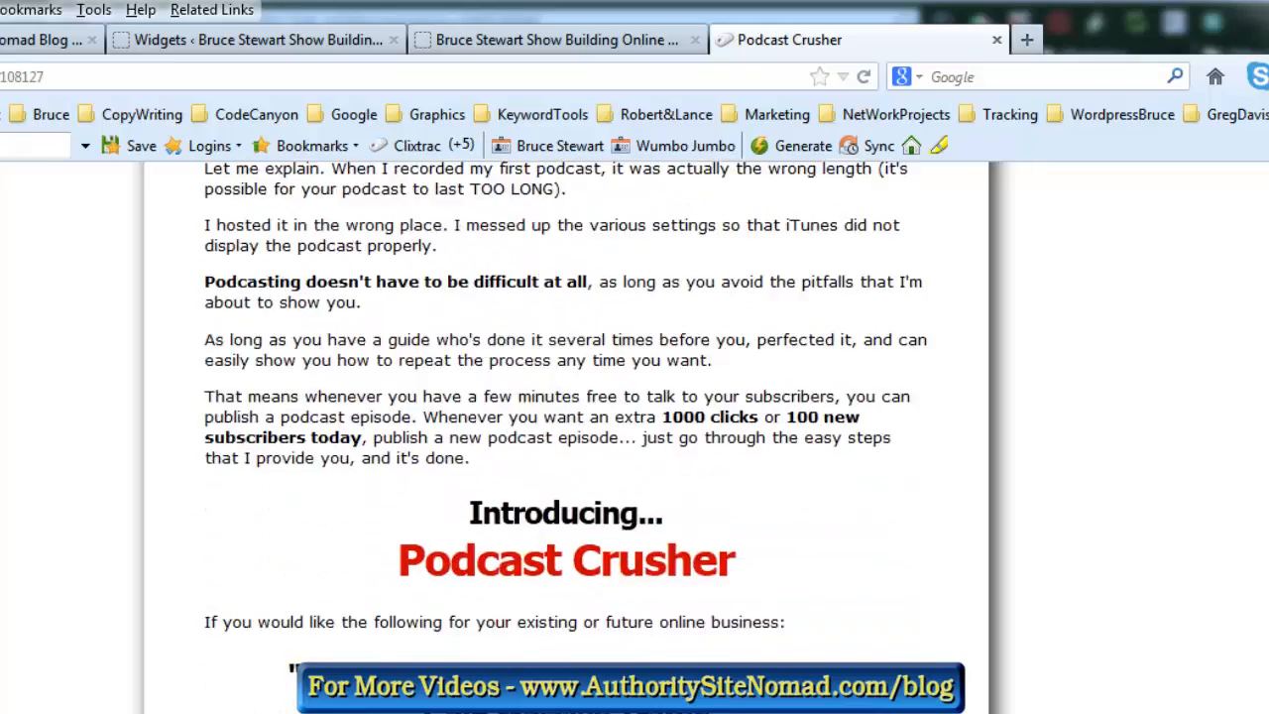
# Step: Examine the Podcast Crusher sales page opened by the cloaked link, including its training modules, pricing and order form
pyautogui.scroll(-20, 565, 436)
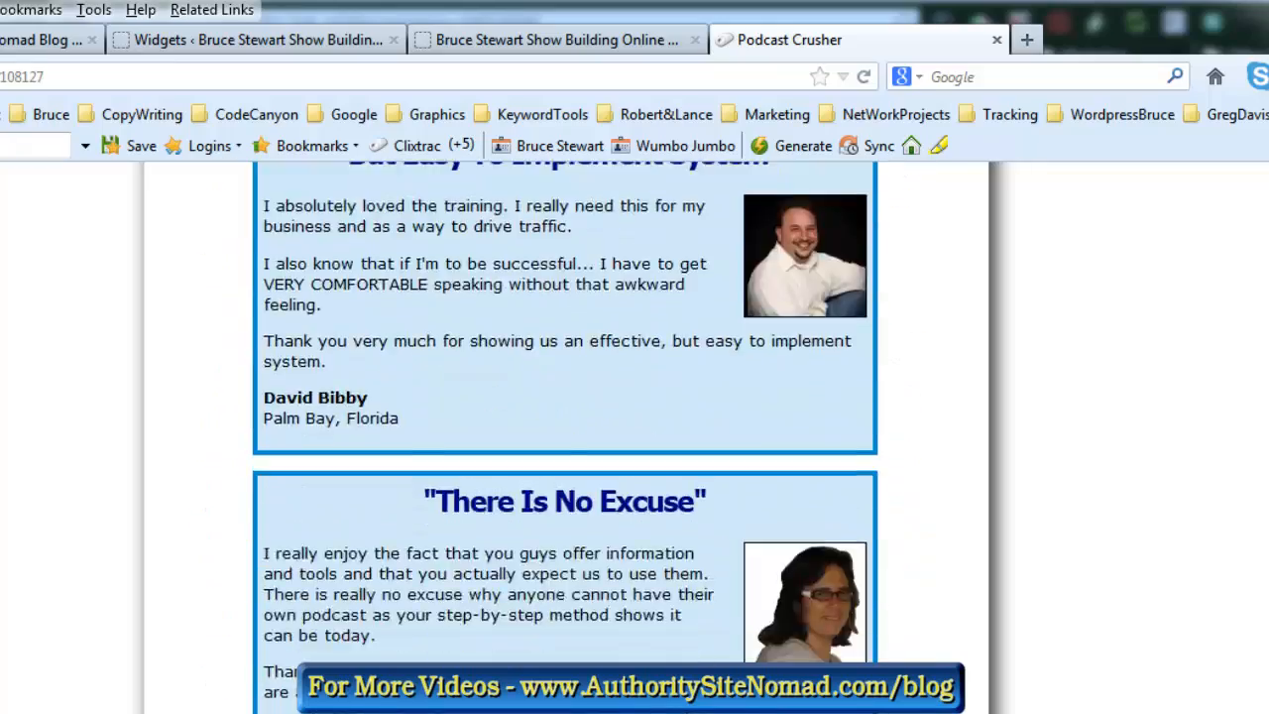
pyautogui.scroll(-20, 565, 436)
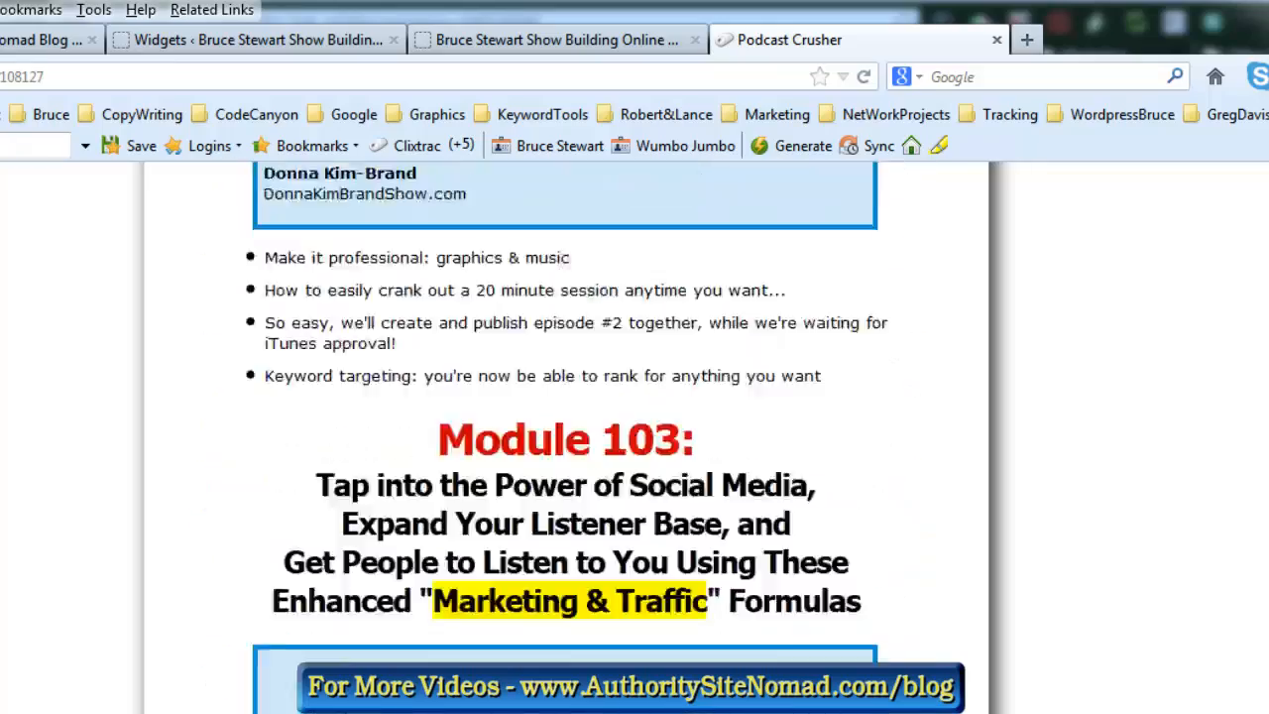
pyautogui.scroll(1, 565, 436)
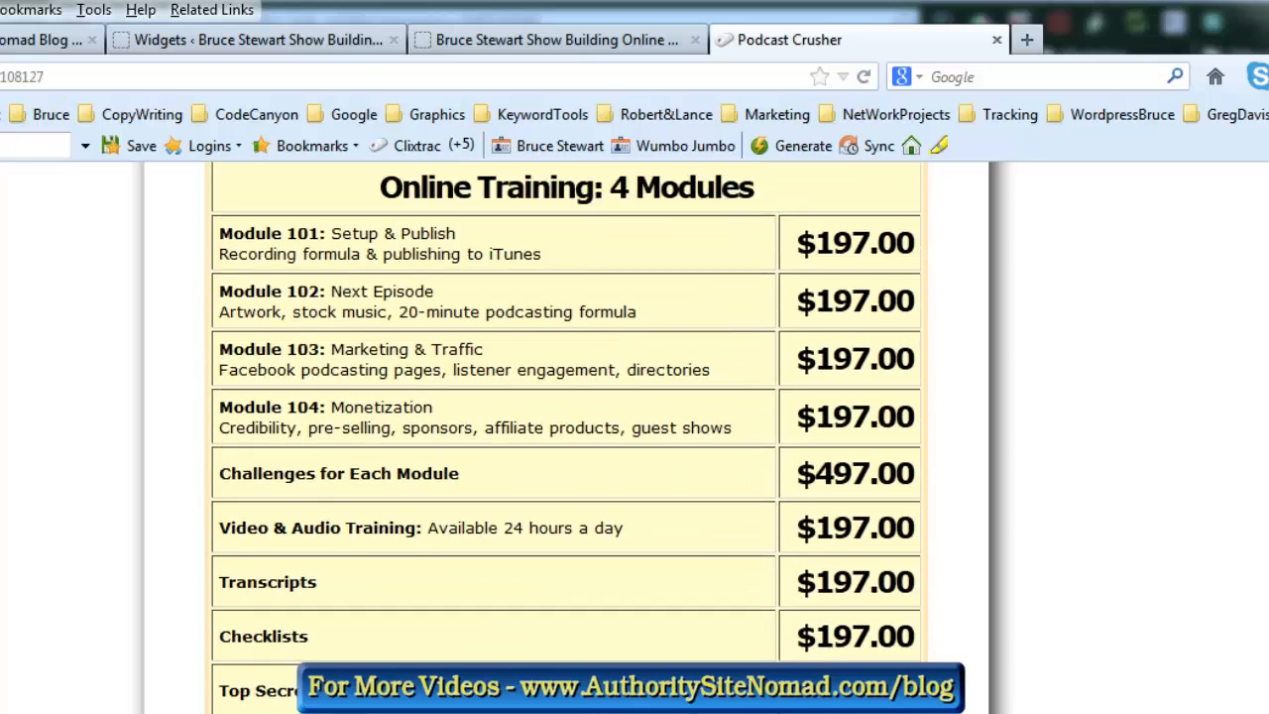
pyautogui.scroll(-15, 565, 436)
pyautogui.scroll(-8, 565, 436)
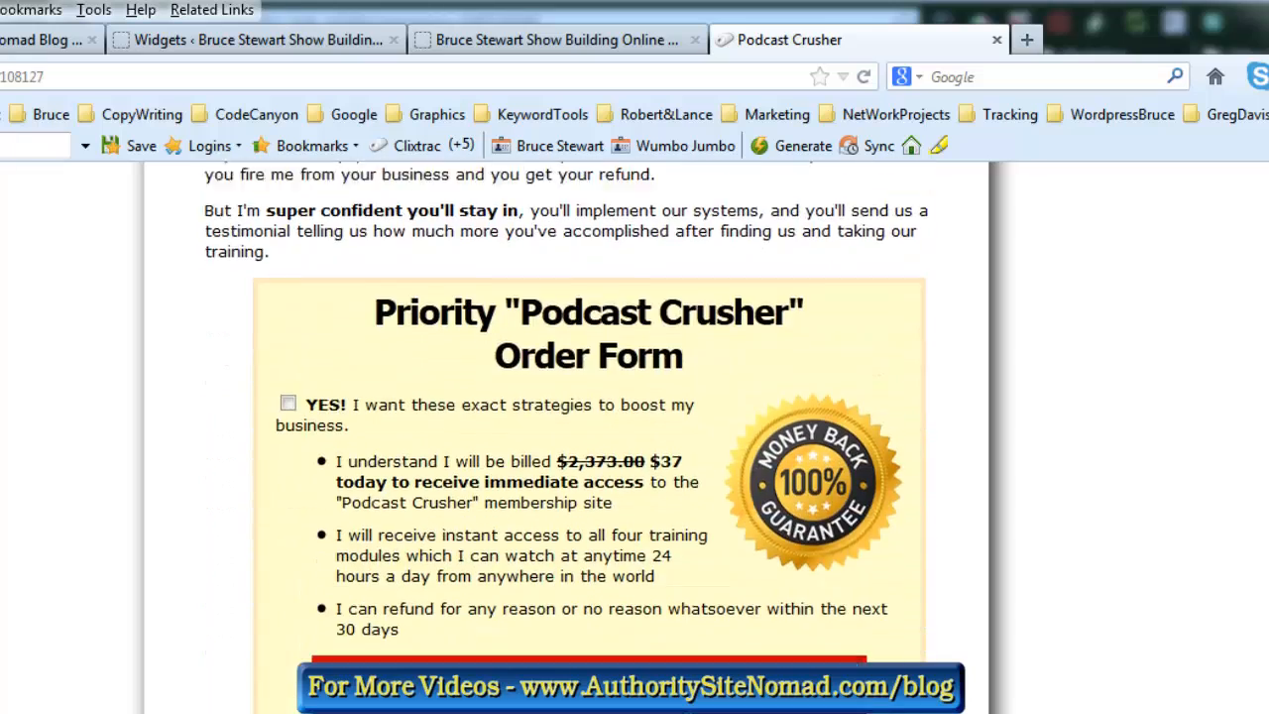
pyautogui.scroll(20, 565, 436)
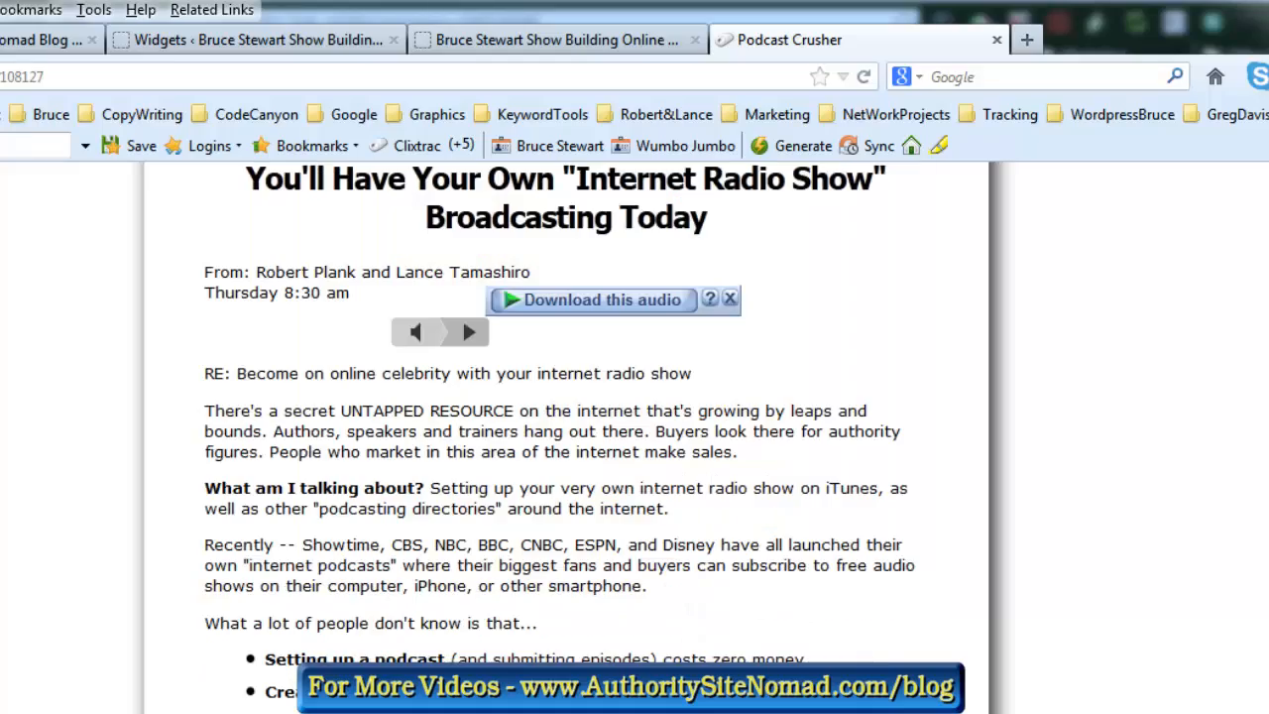
pyautogui.scroll(-20, 565, 436)
pyautogui.scroll(20, 566, 436)
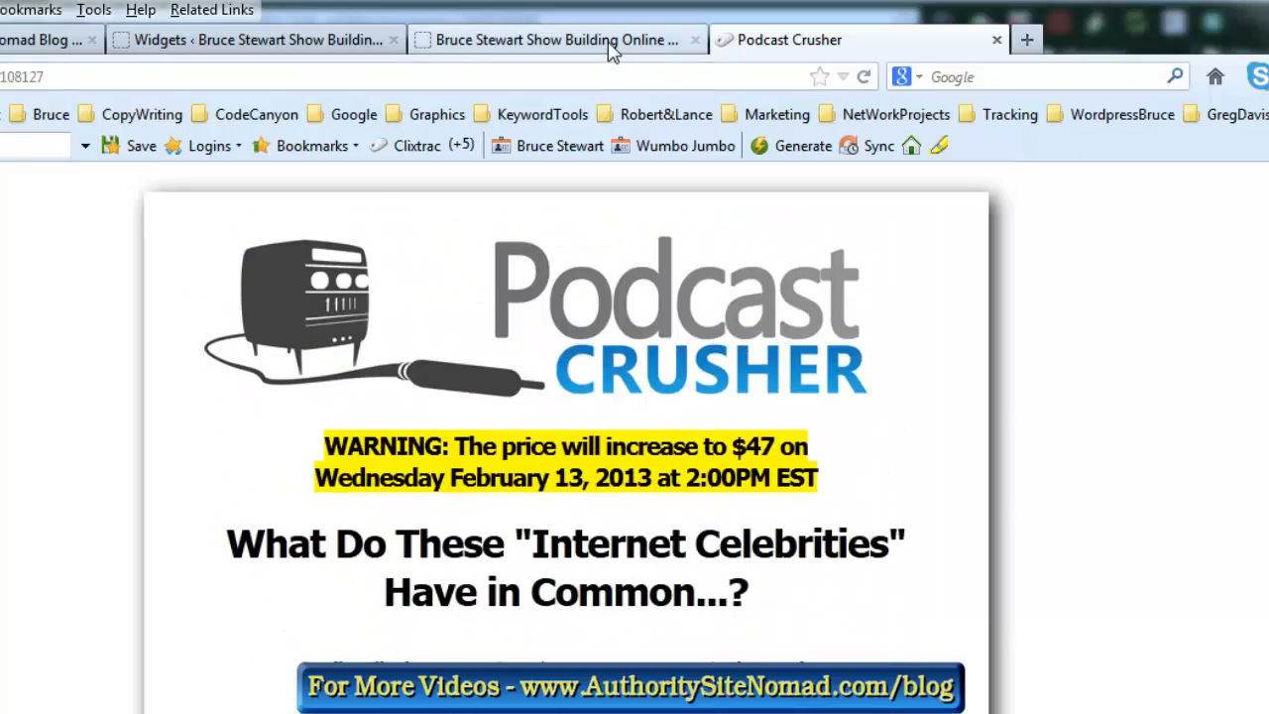
# Step: Return to the live blog page and view its header, recent posts and the new Podcast Crusher sidebar button
pyautogui.click(634, 46)
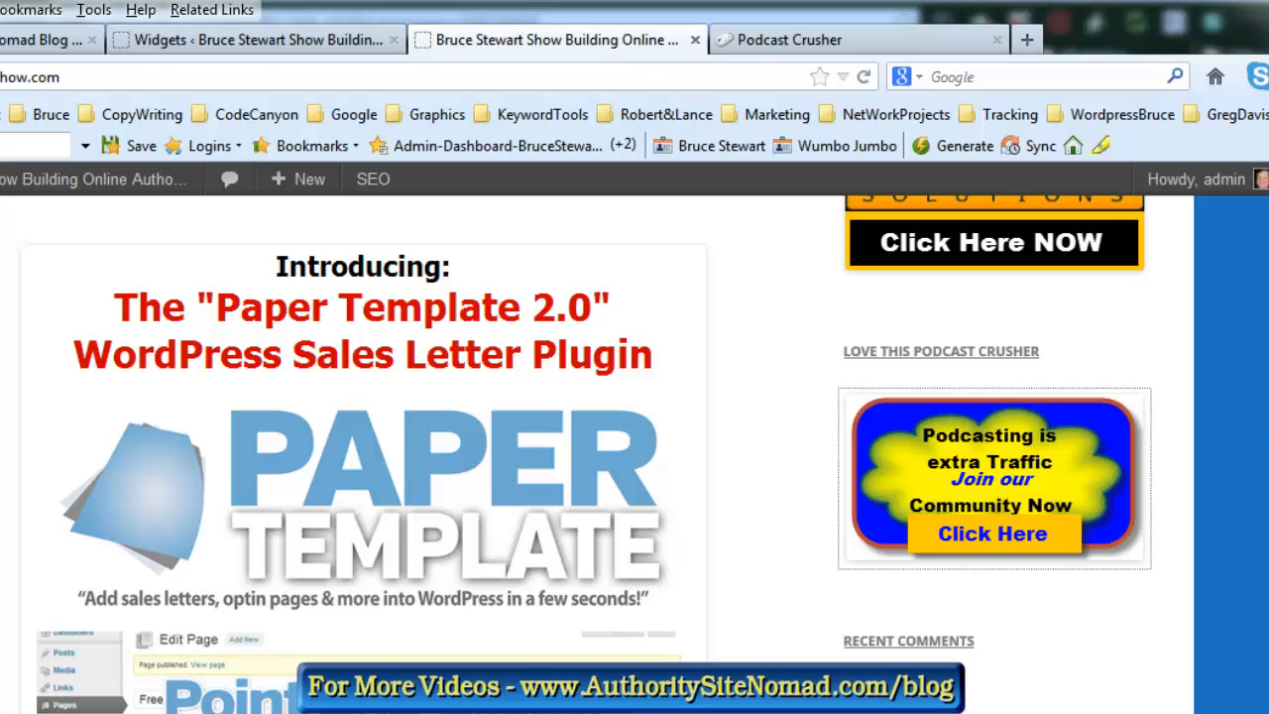
pyautogui.scroll(10, 595, 446)
pyautogui.scroll(-5, 595, 446)
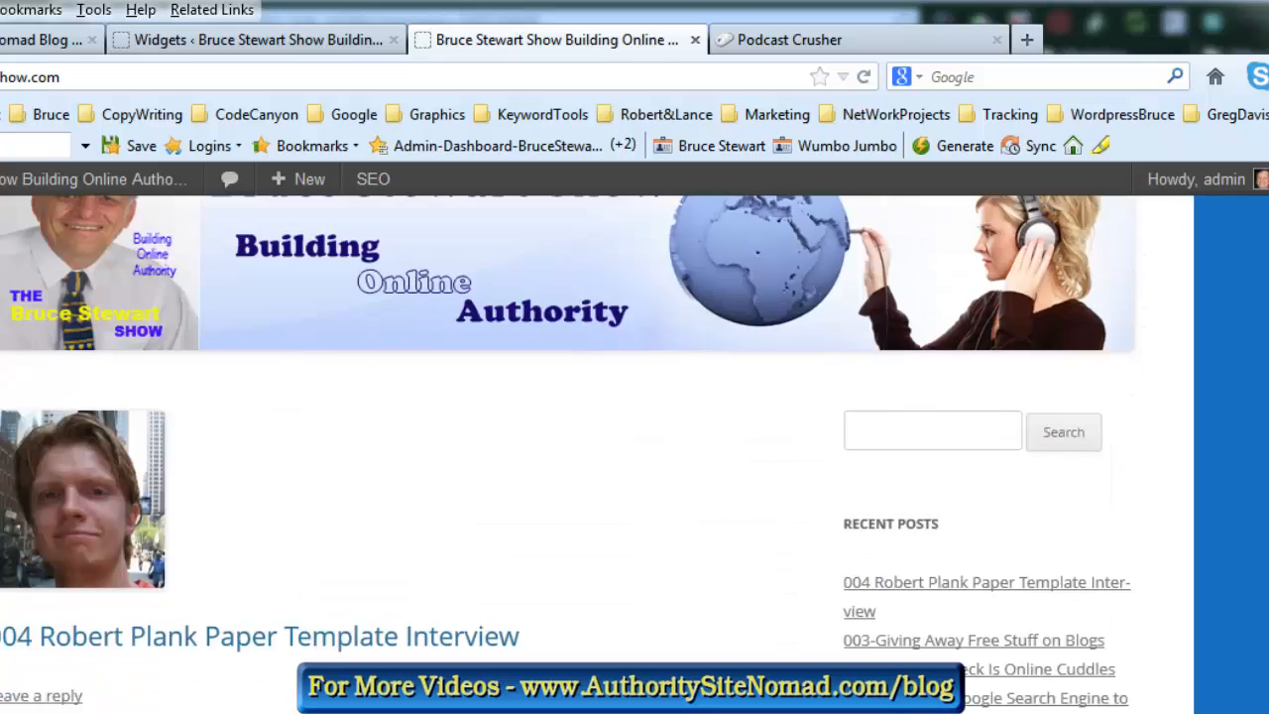
pyautogui.scroll(-2, 595, 446)
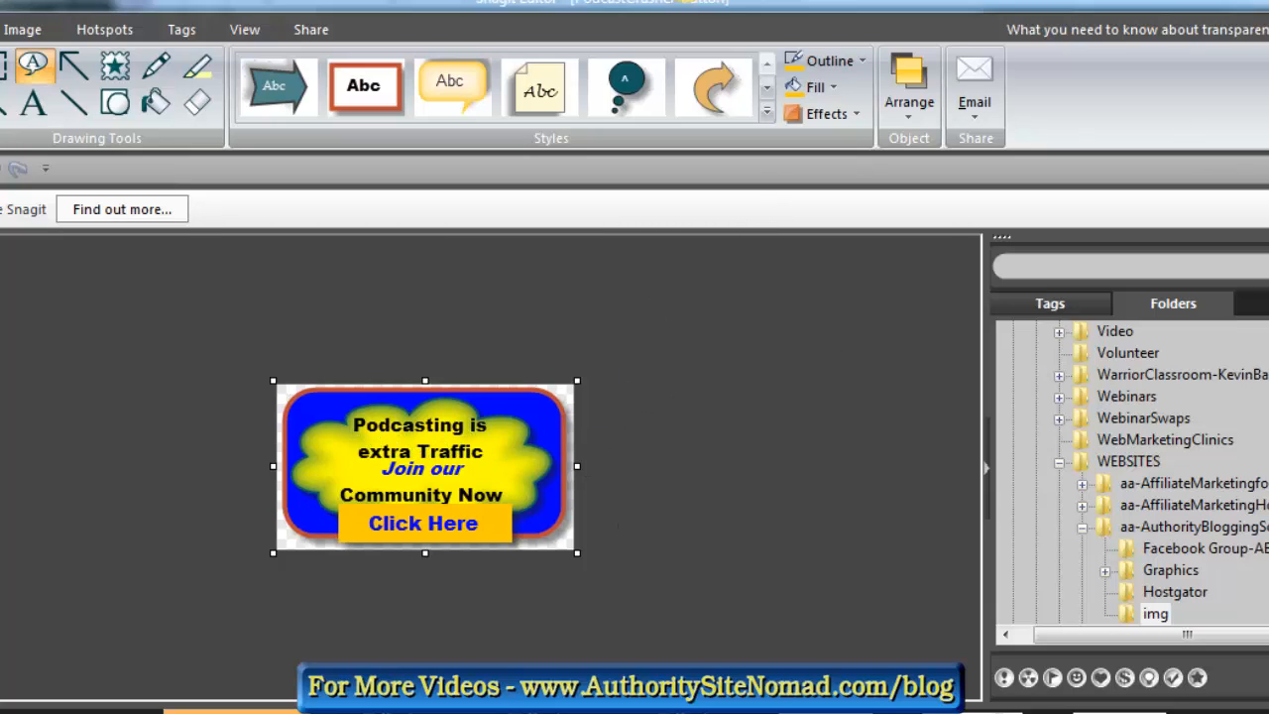
pyautogui.moveTo(1268, 228)
pyautogui.mouseDown()
pyautogui.moveTo(1259, 216)
pyautogui.moveTo(863, 195)
pyautogui.moveTo(1268, 213)
pyautogui.mouseUp()
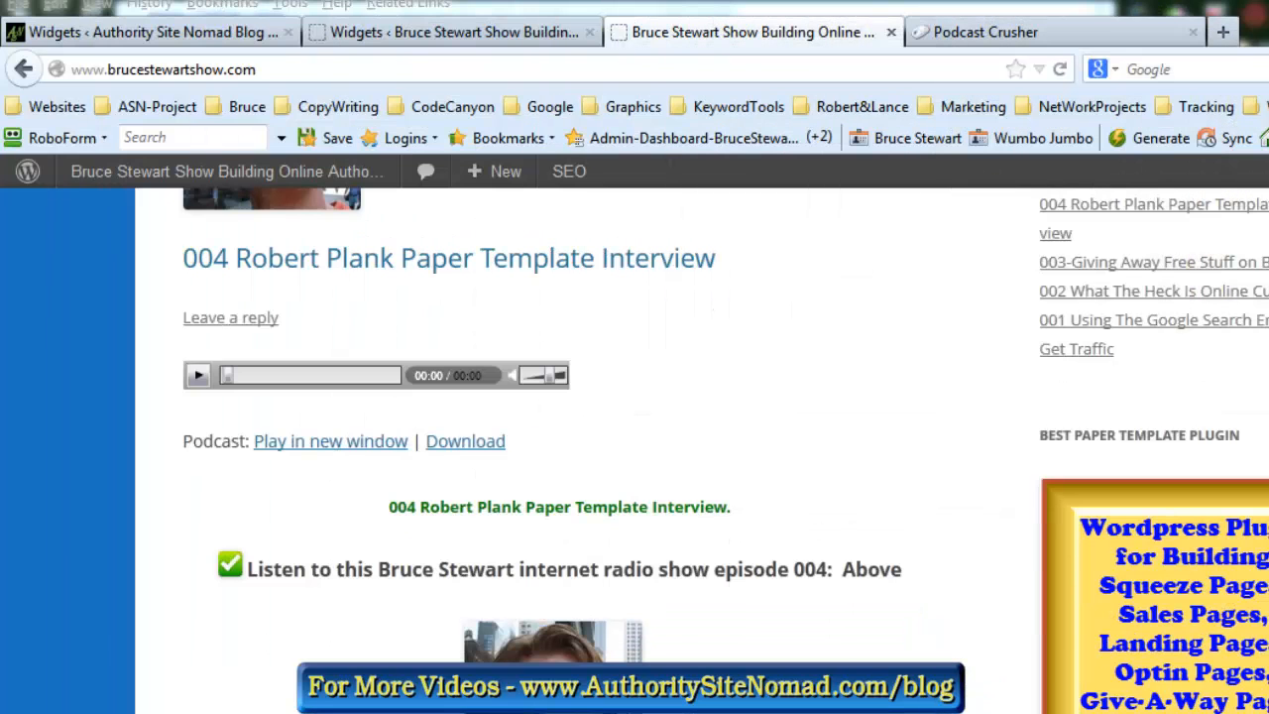
pyautogui.moveTo(1268, 231); pyautogui.dragTo(923, 186)
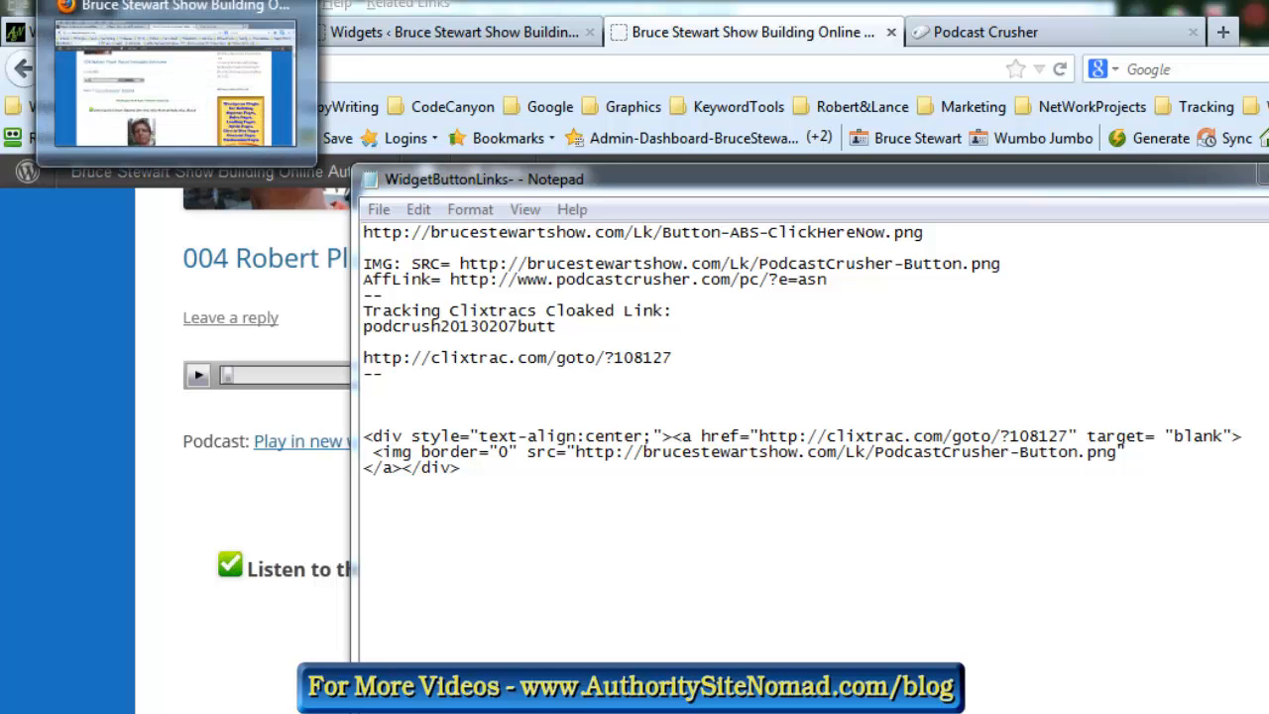
# Step: Switch to the ClixTrac site in Chrome and open the Campaign Stats page
pyautogui.click(175, 2)
pyautogui.click(1110, 421)
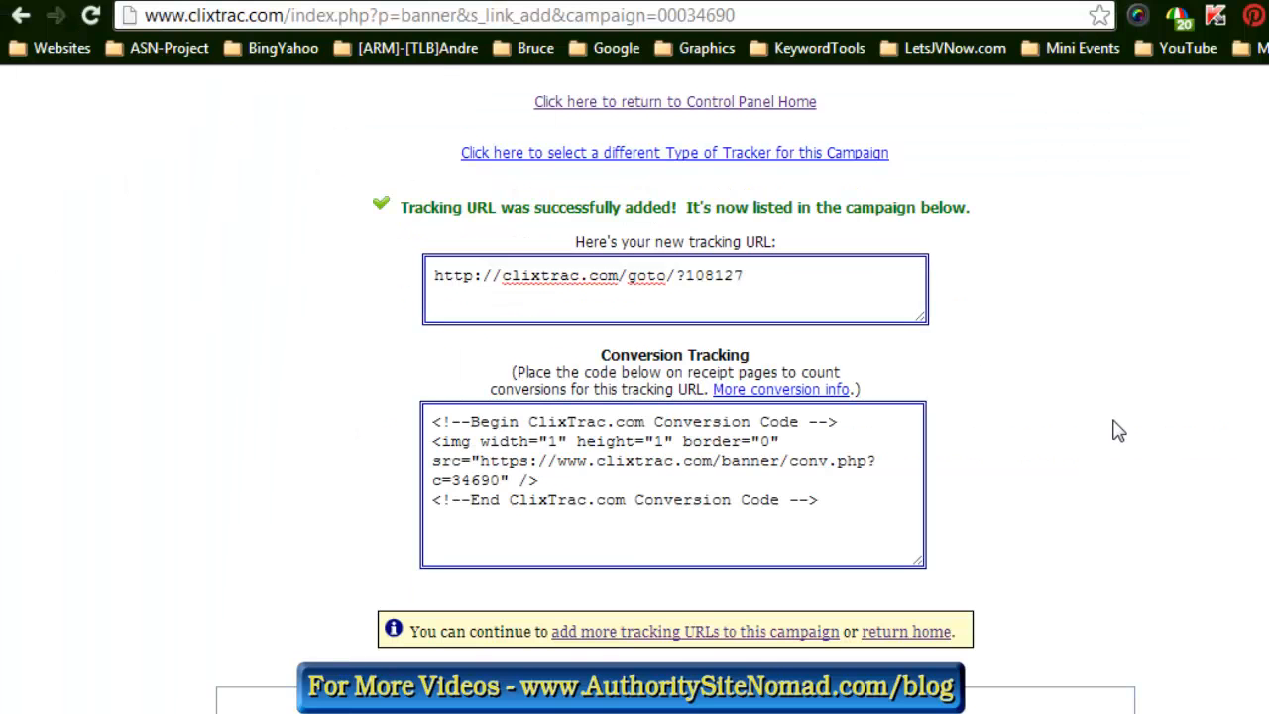
pyautogui.scroll(4, 1111, 421)
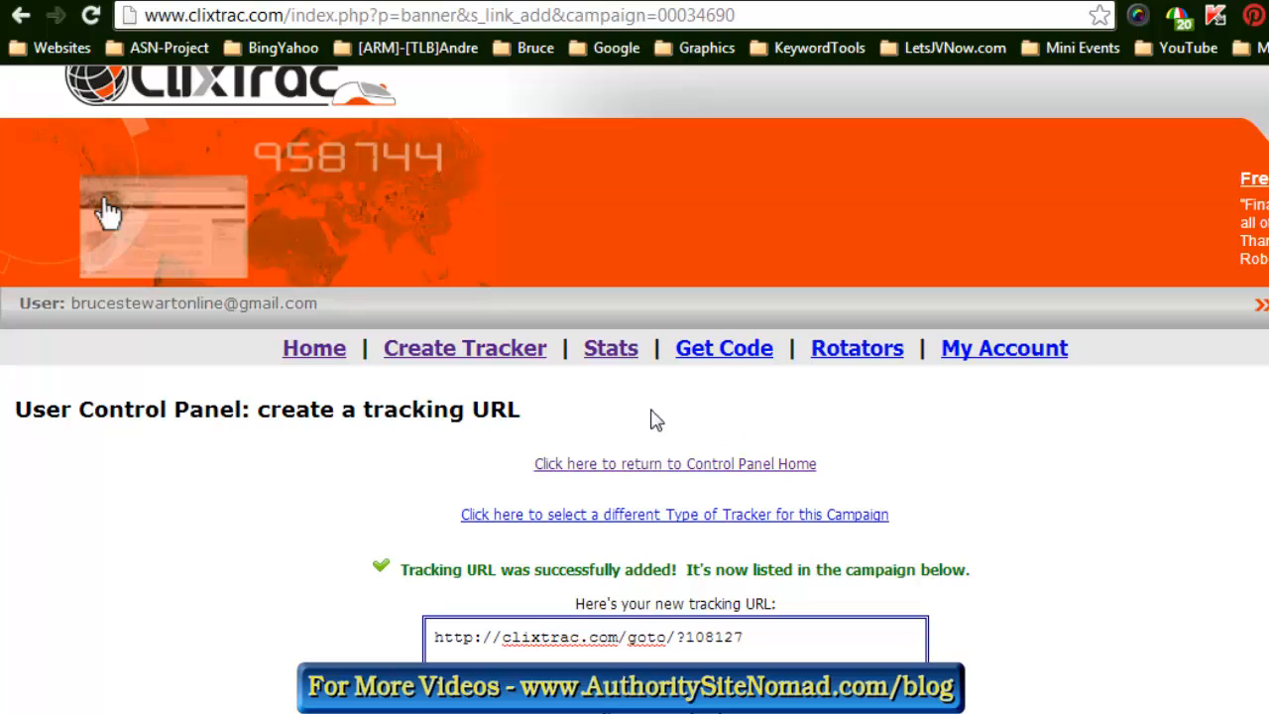
pyautogui.click(607, 357)
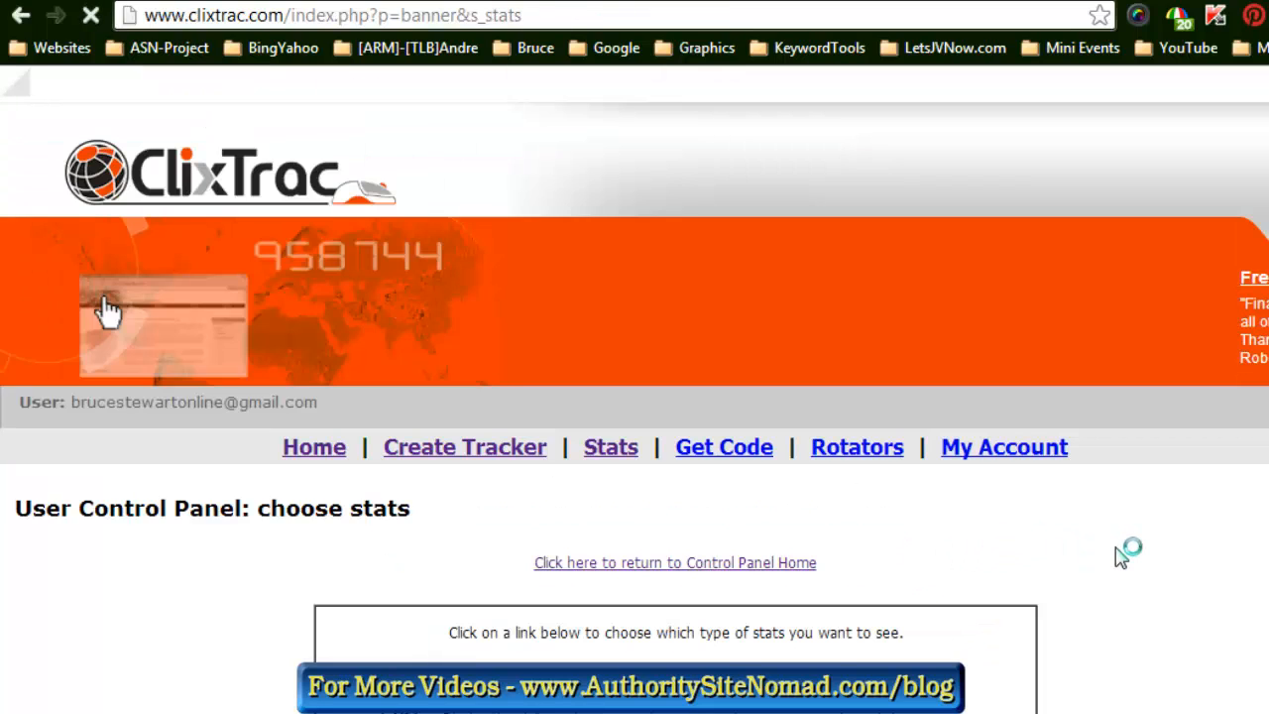
pyautogui.scroll(-3, 1122, 556)
pyautogui.scroll(1, 1120, 557)
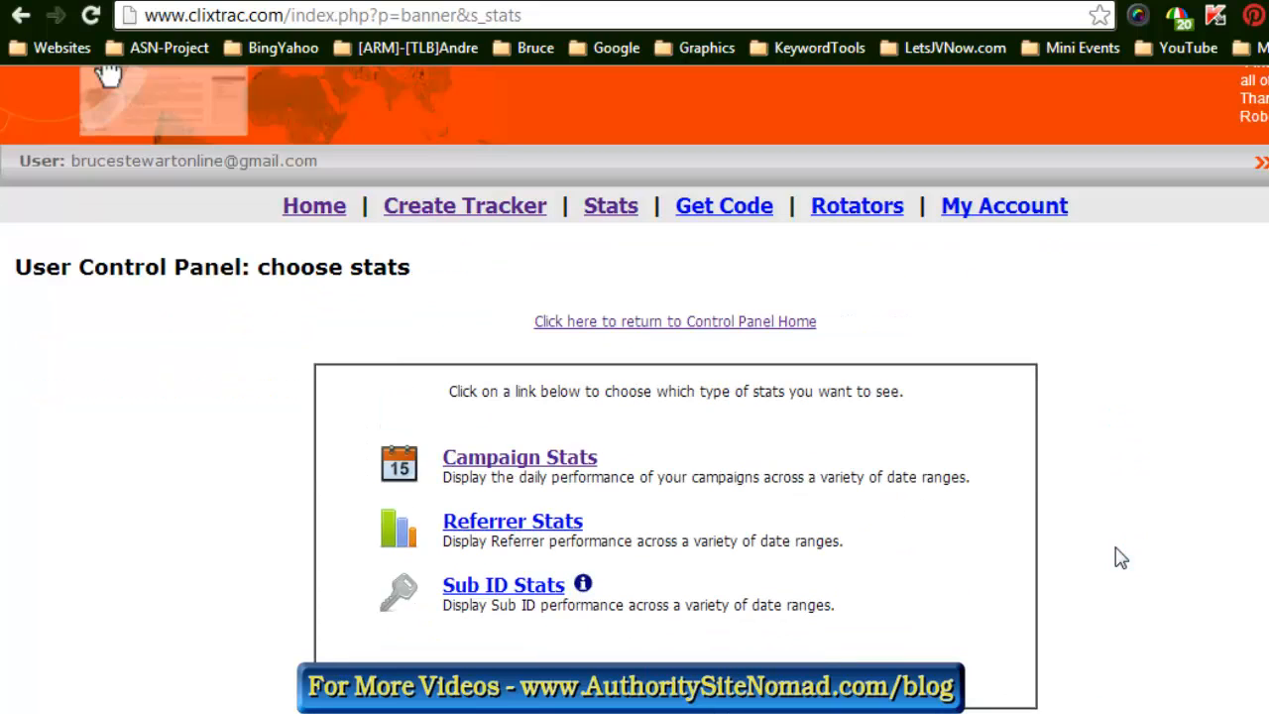
pyautogui.click(507, 462)
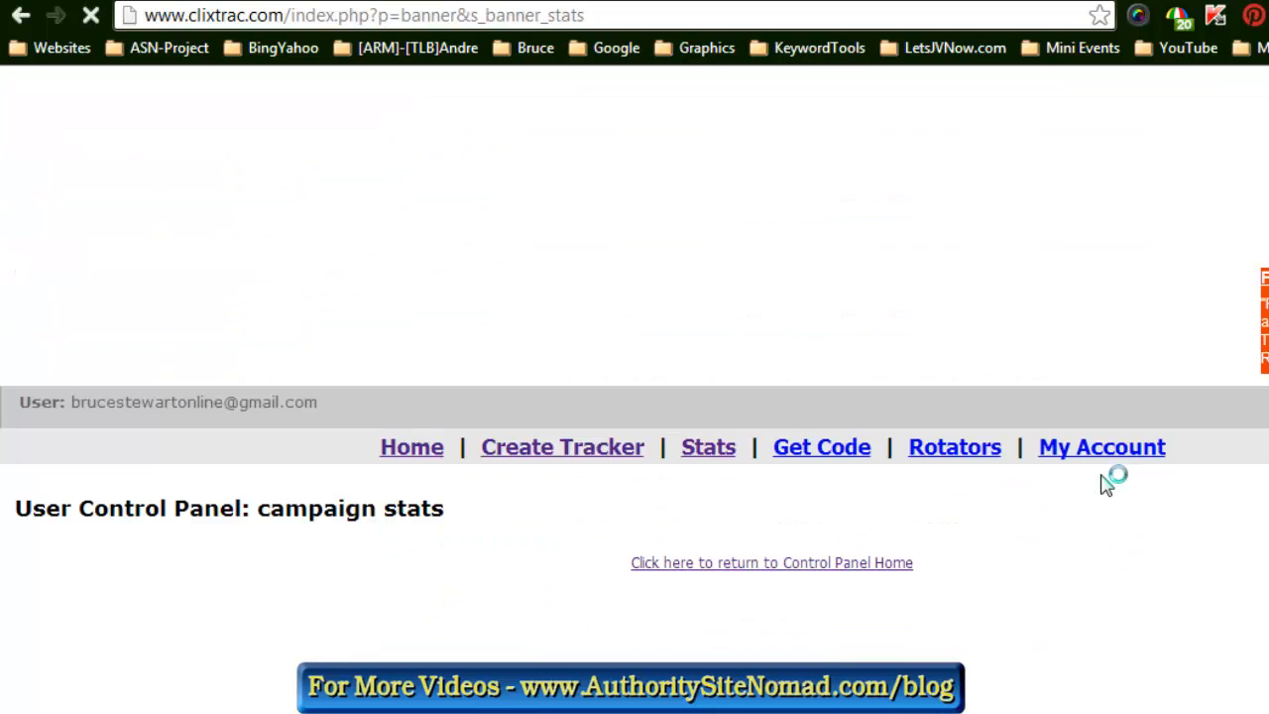
# Step: Choose podcrush20130207butt as the campaign for the stats
pyautogui.scroll(-3, 1110, 477)
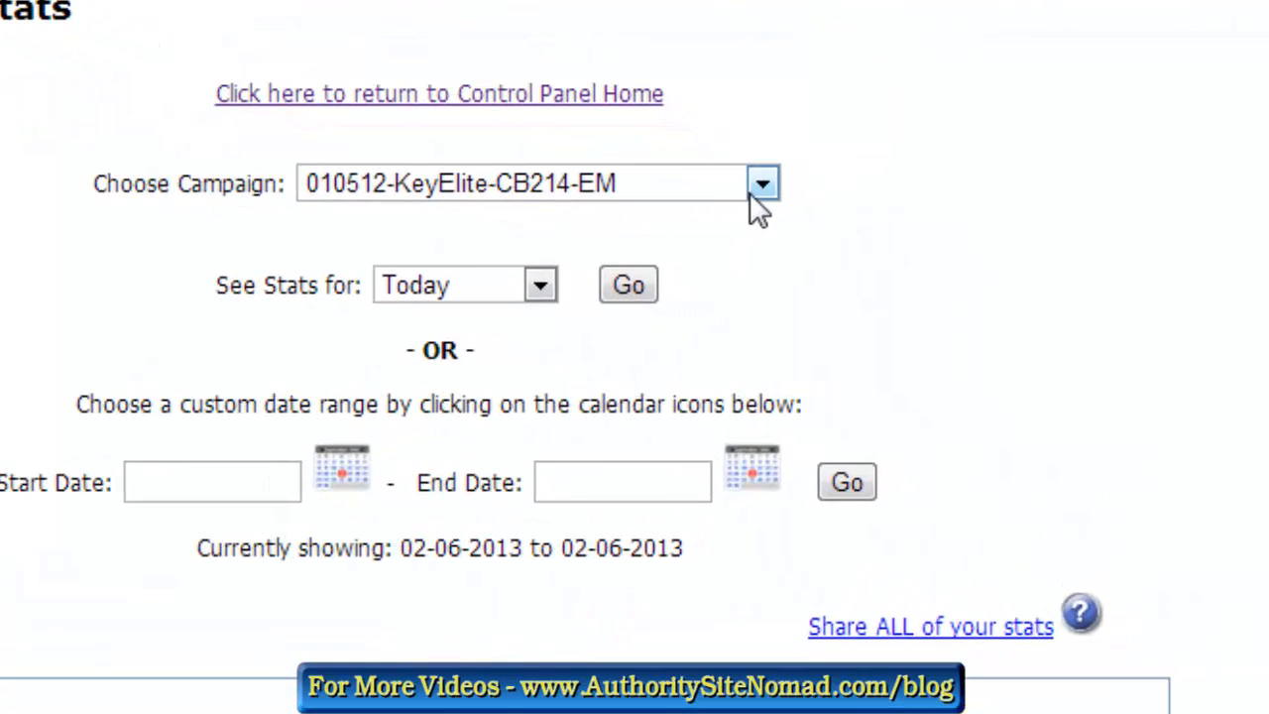
pyautogui.click(760, 189)
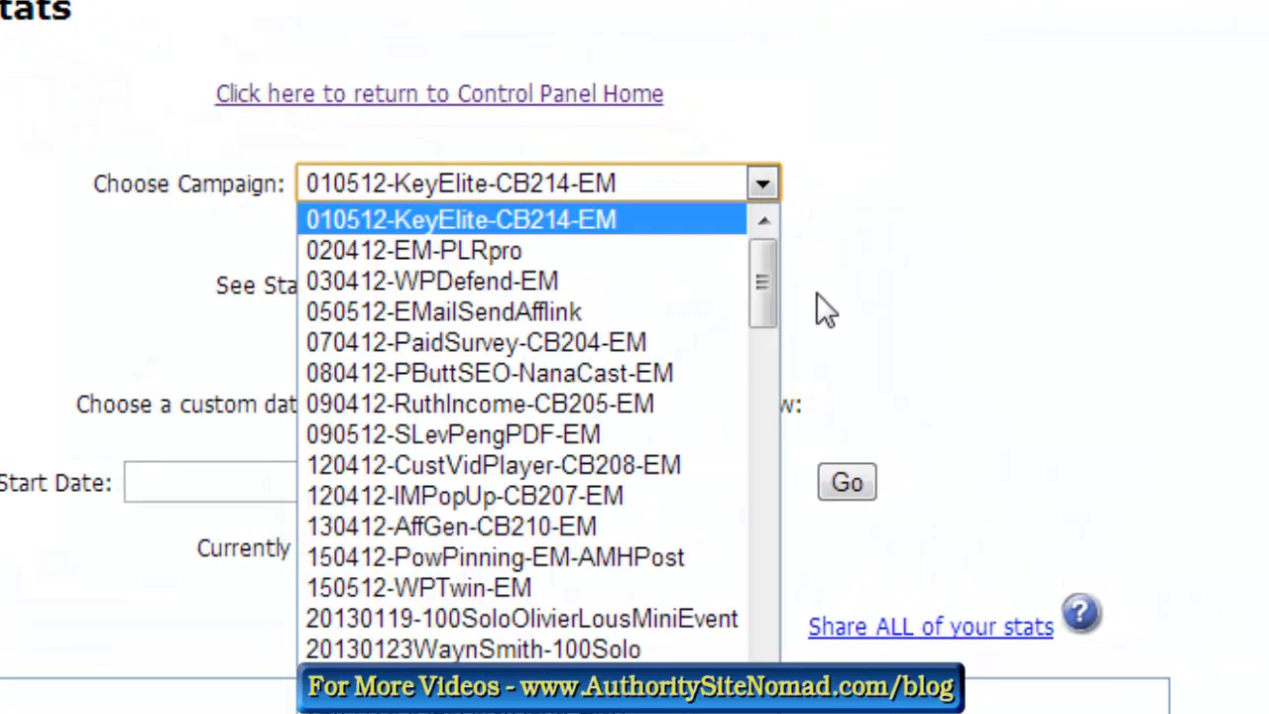
pyautogui.moveTo(760, 304); pyautogui.dragTo(792, 679)
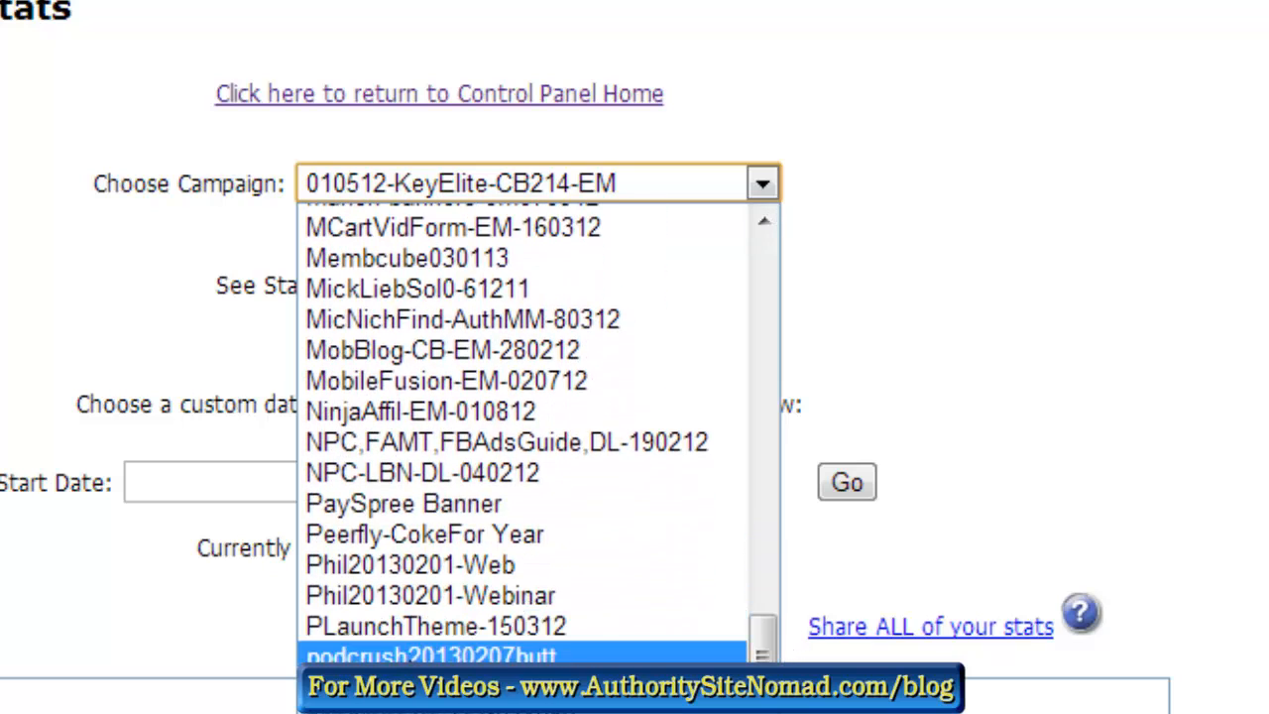
pyautogui.click(410, 656)
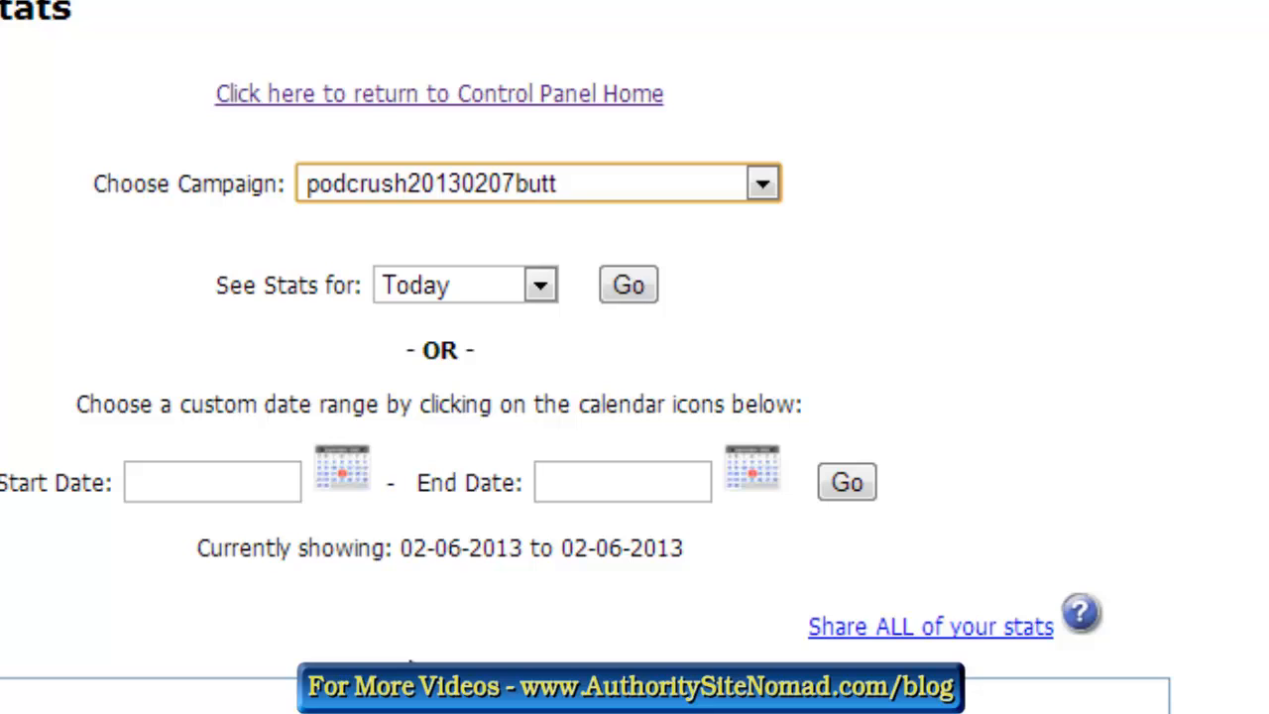
# Step: Set the stats period to Today and load the stats for the chosen campaign
pyautogui.click(544, 287)
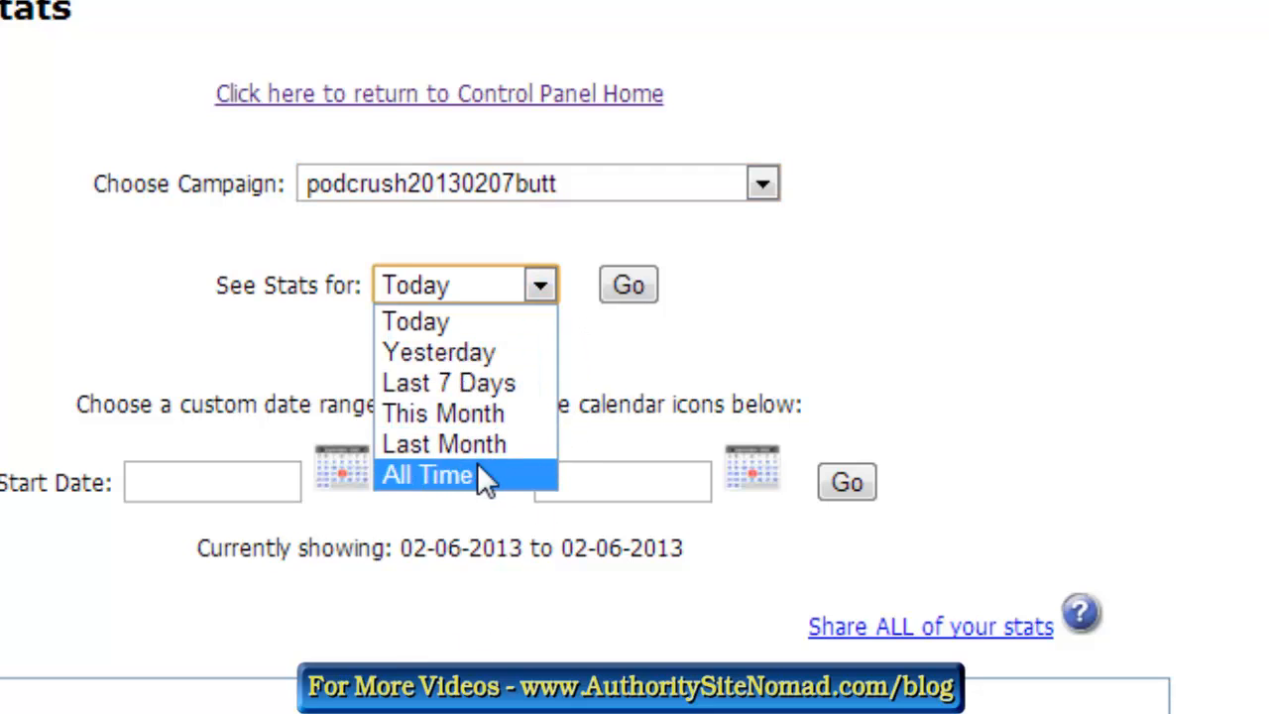
pyautogui.click(478, 466)
pyautogui.click(546, 283)
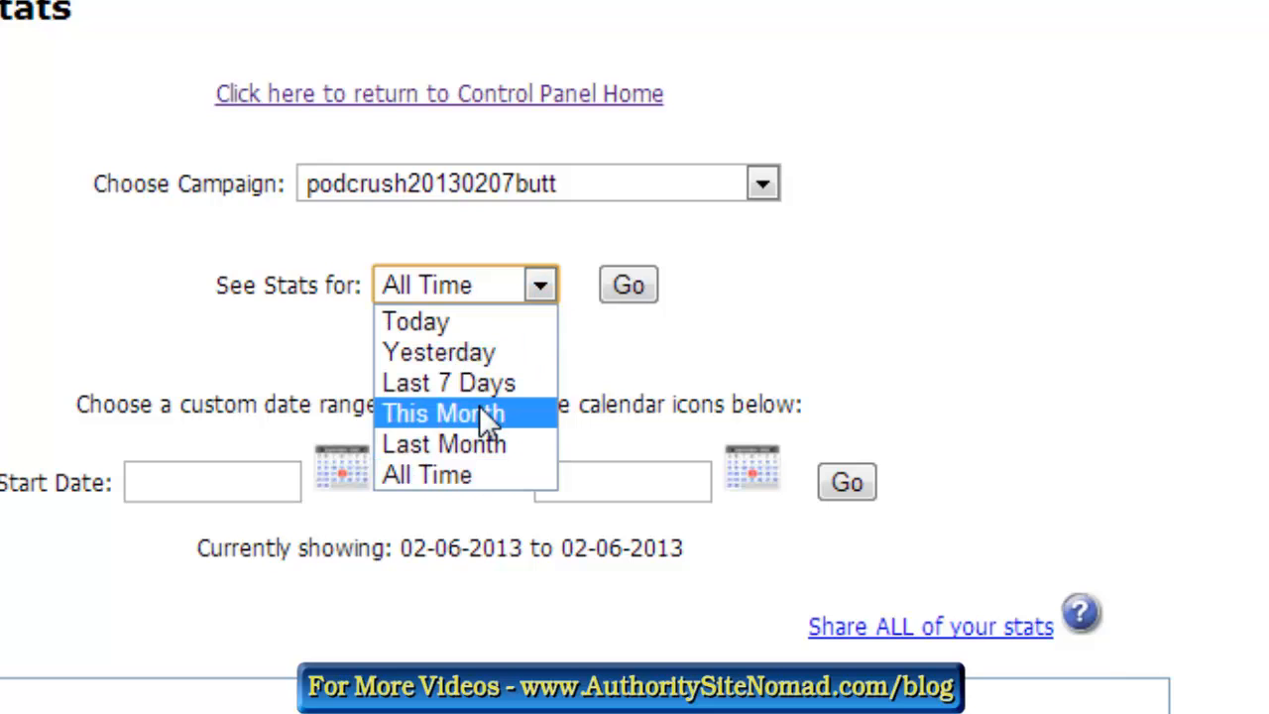
pyautogui.click(441, 330)
pyautogui.click(440, 328)
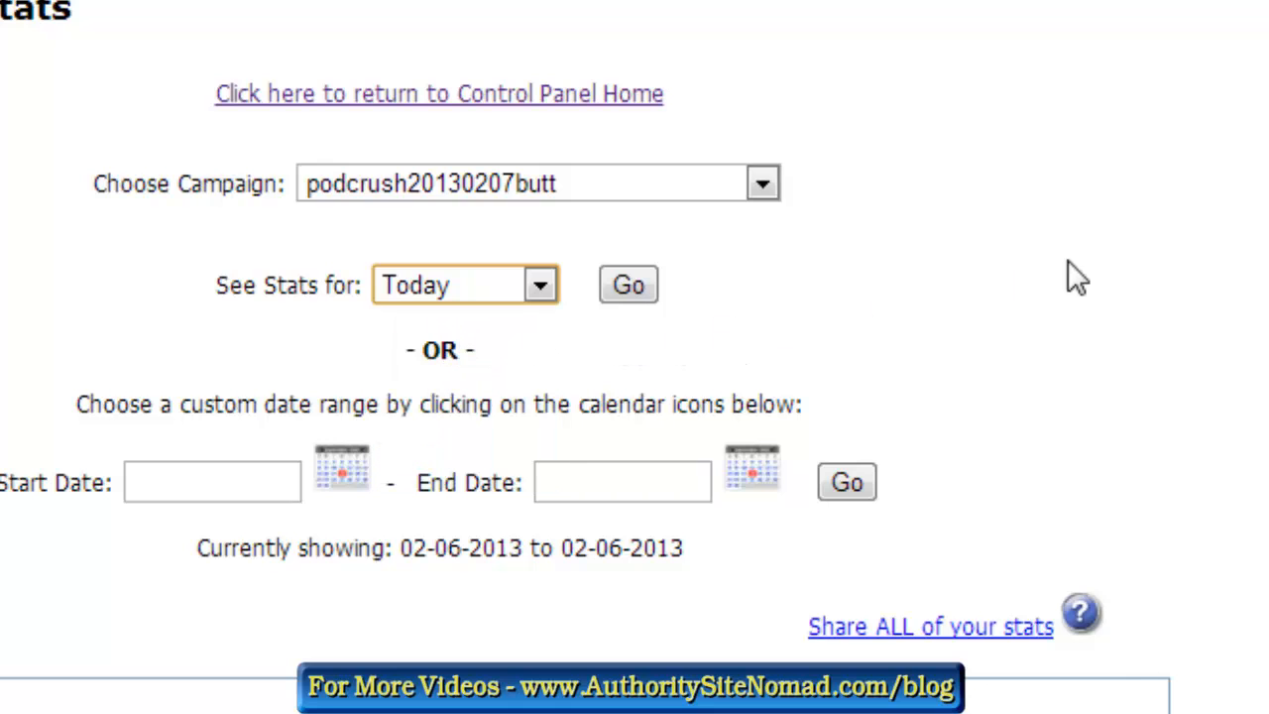
pyautogui.scroll(-3, 1068, 260)
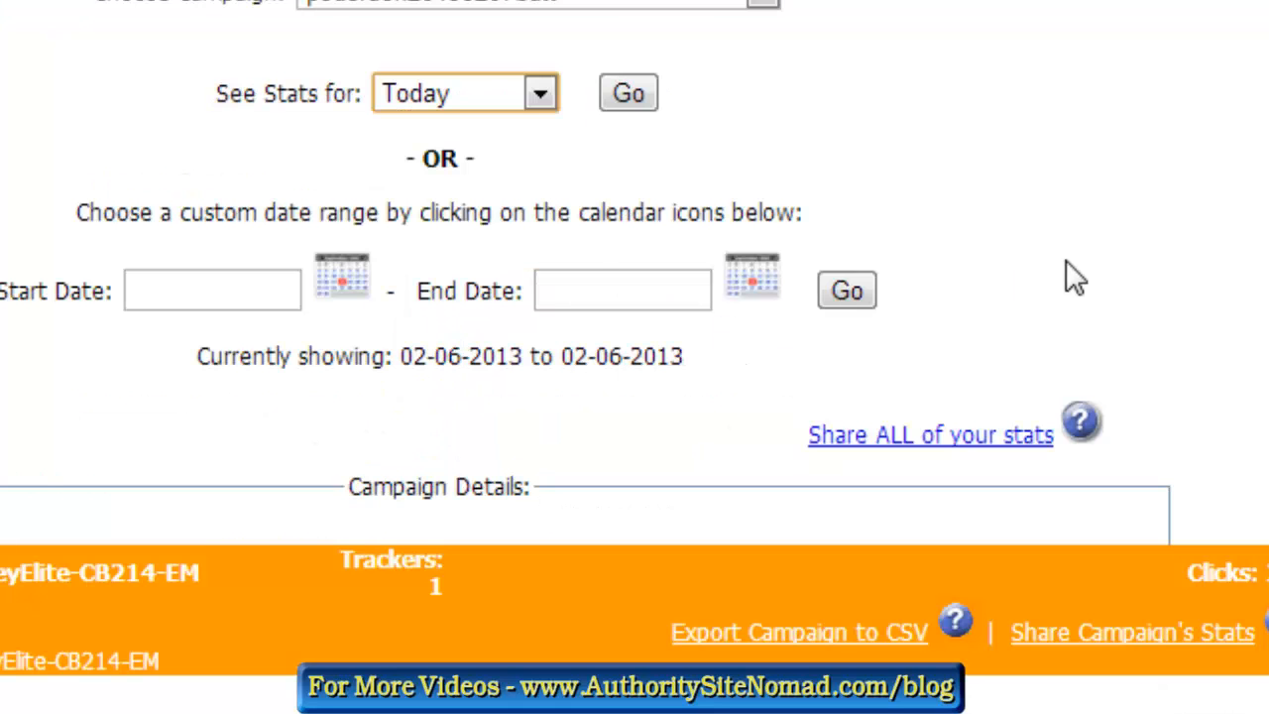
pyautogui.scroll(3, 1066, 261)
pyautogui.click(635, 290)
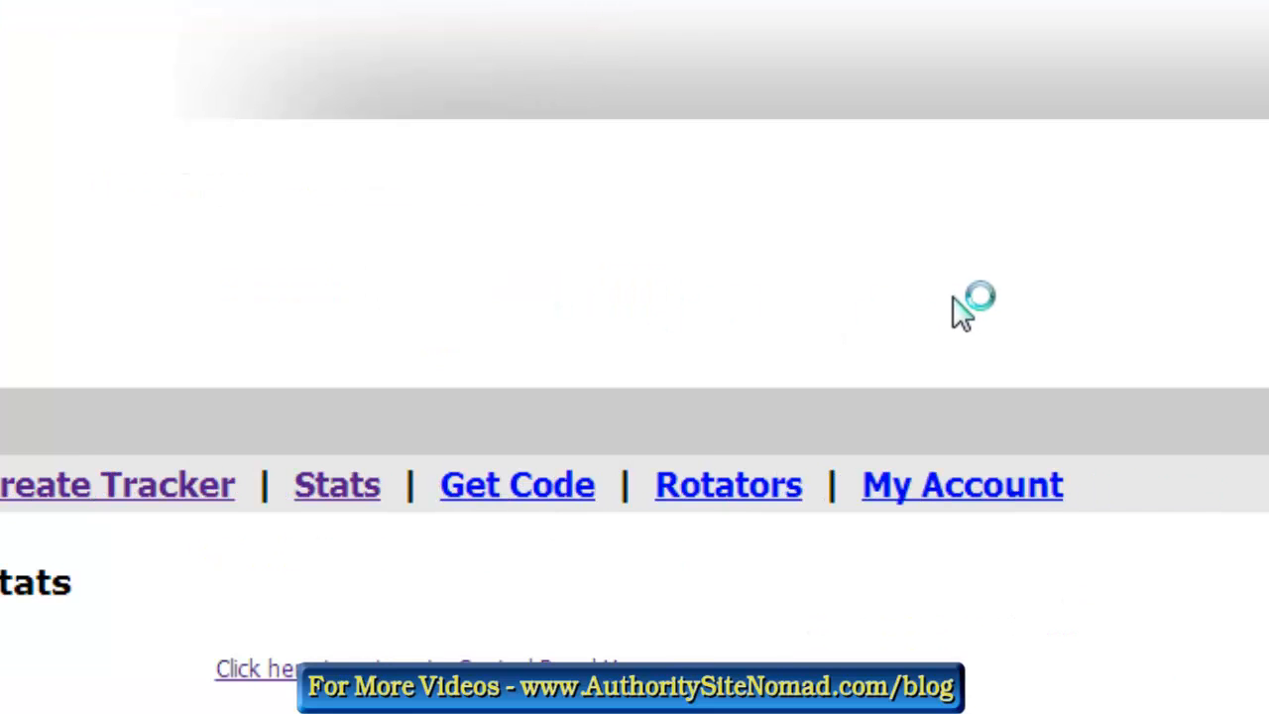
# Step: Review the campaign's clicks and conversions and the click details for 02-06-2013, and return to Control Panel Home
pyautogui.scroll(-12, 950, 295)
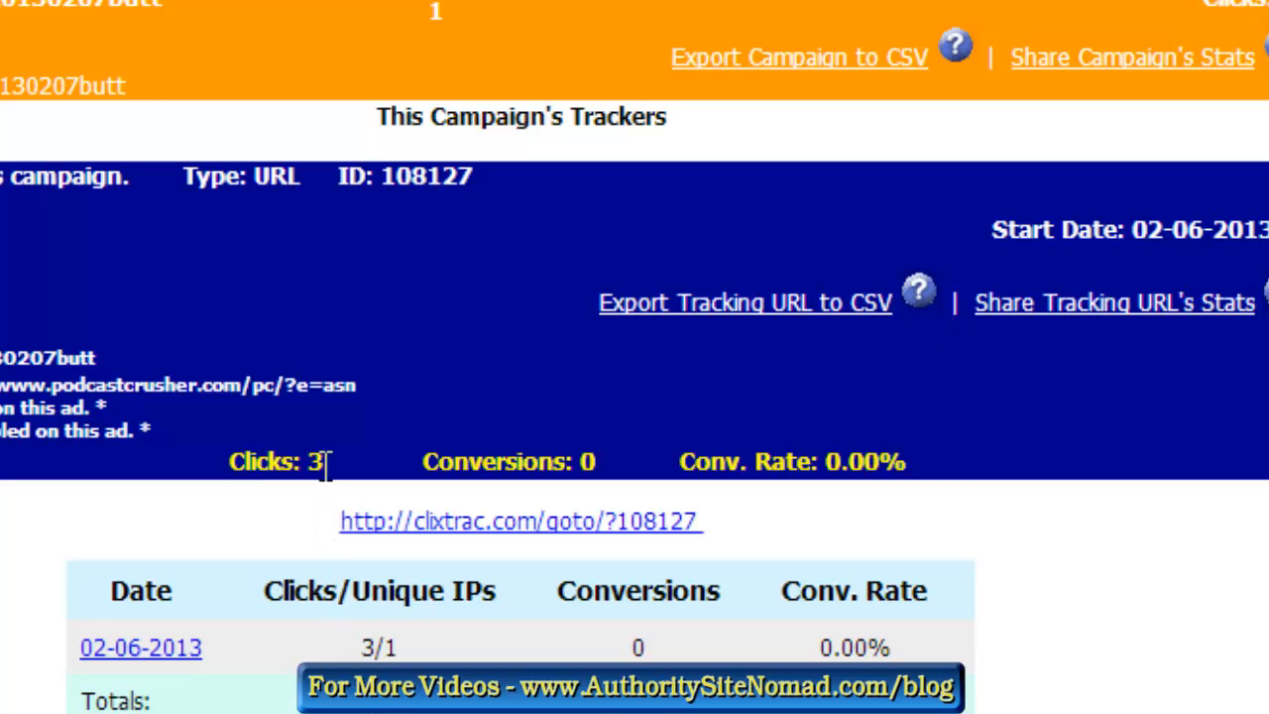
pyautogui.scroll(-3, 406, 462)
pyautogui.scroll(-5, 1155, 540)
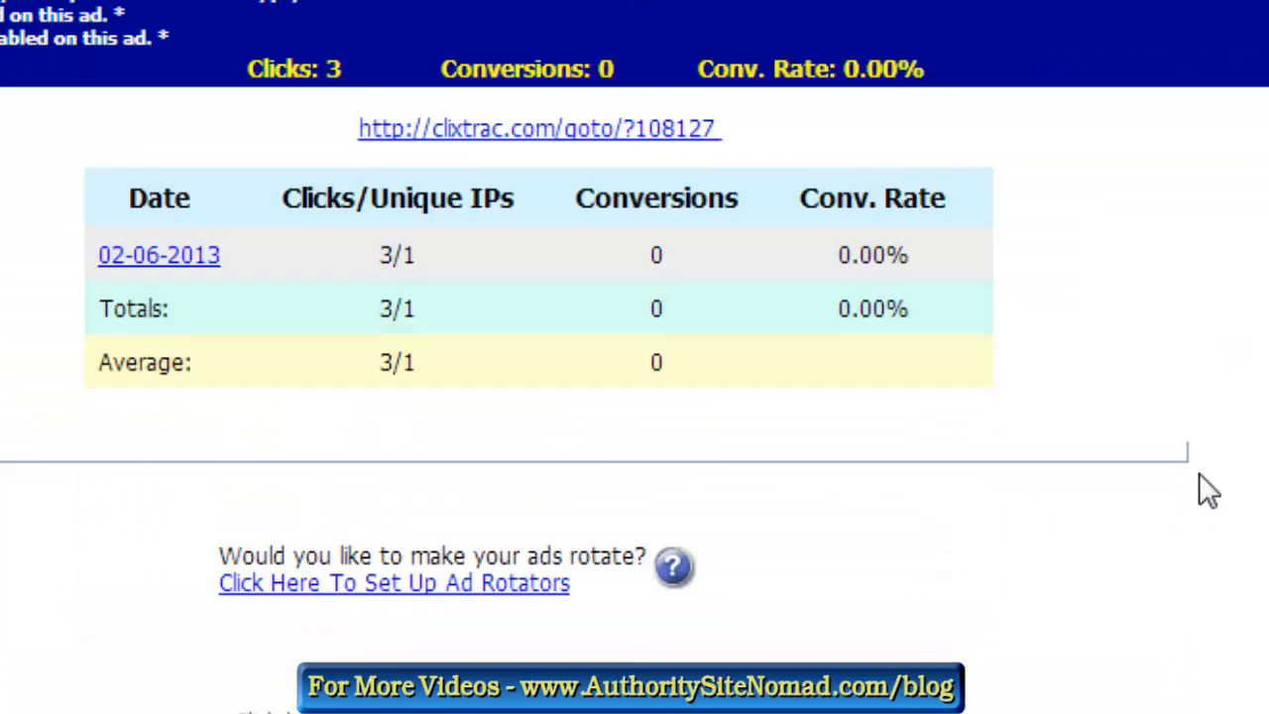
pyautogui.click(206, 260)
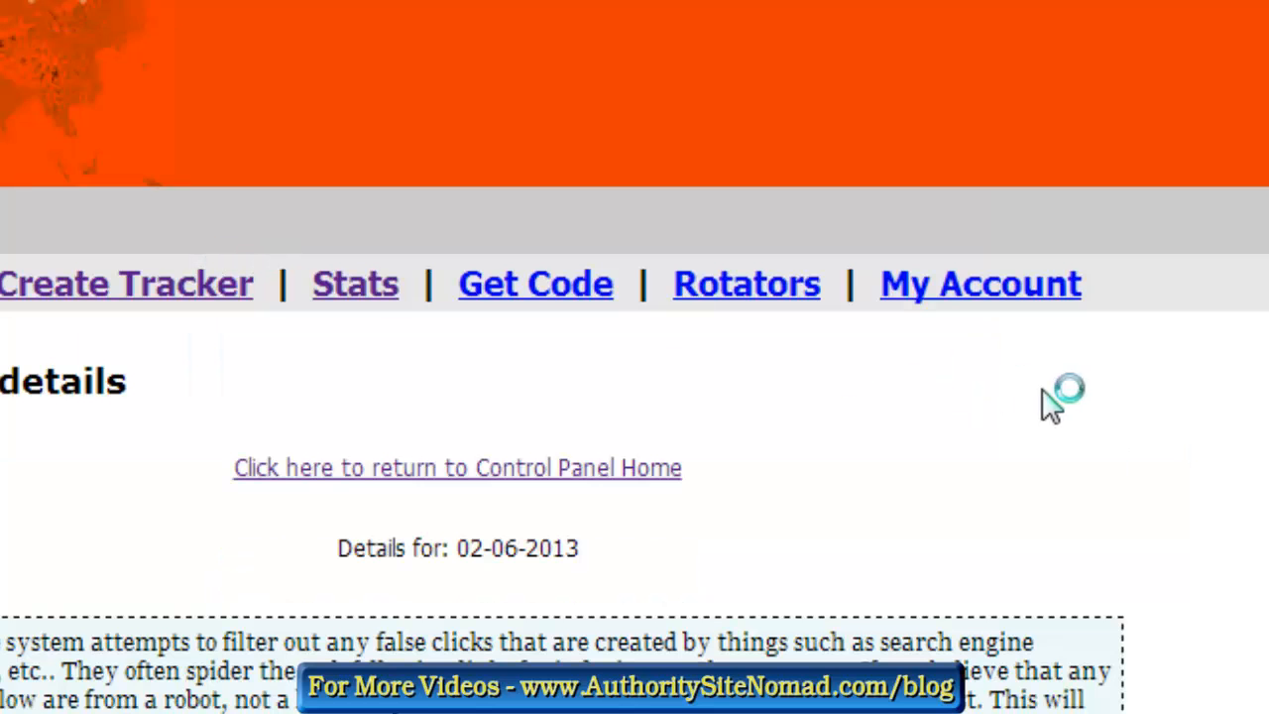
pyautogui.scroll(-10, 1051, 397)
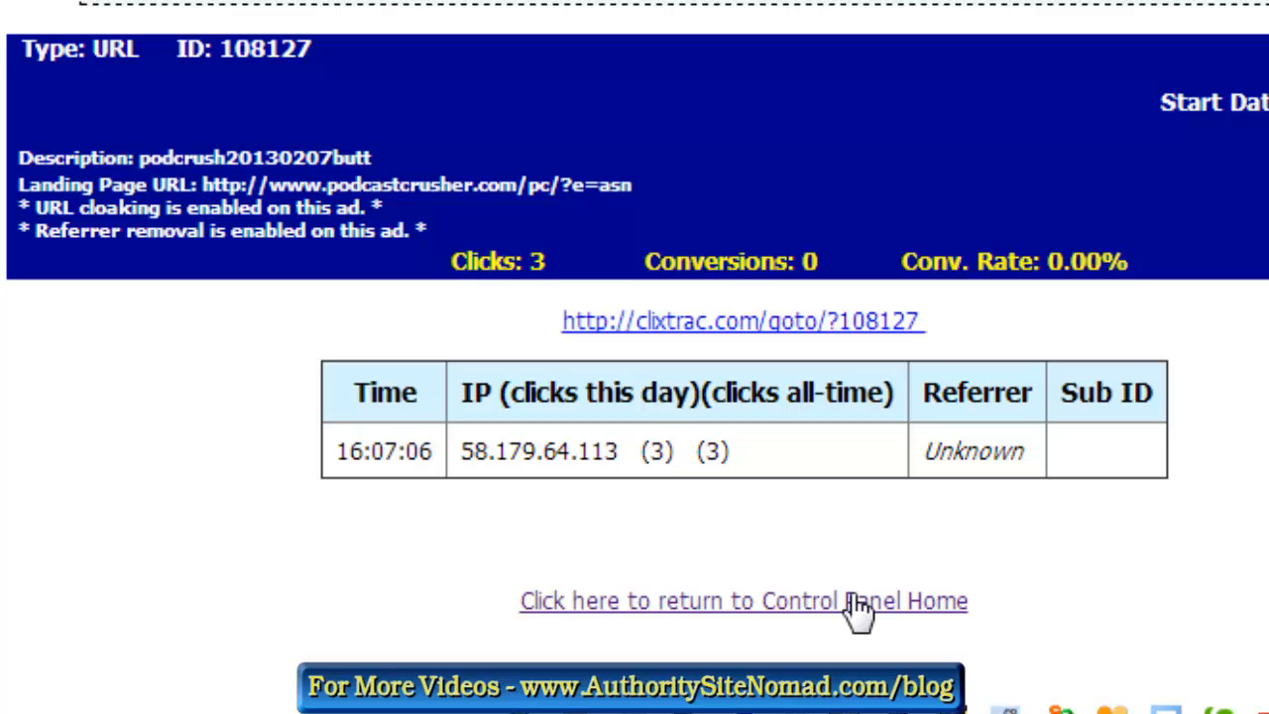
pyautogui.click(868, 605)
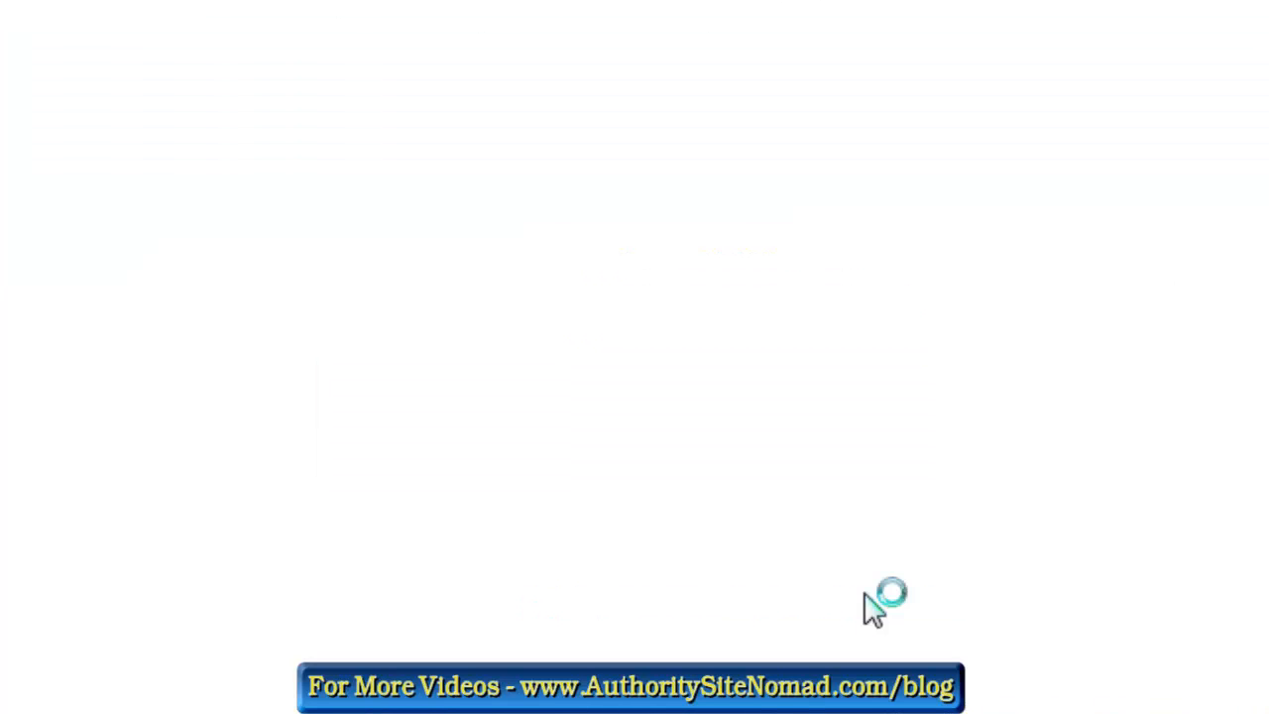
# Step: Review the account snapshot for 7 days and the Top 10 Known Referrers chart on Control Panel Home
pyautogui.scroll(-8, 1091, 421)
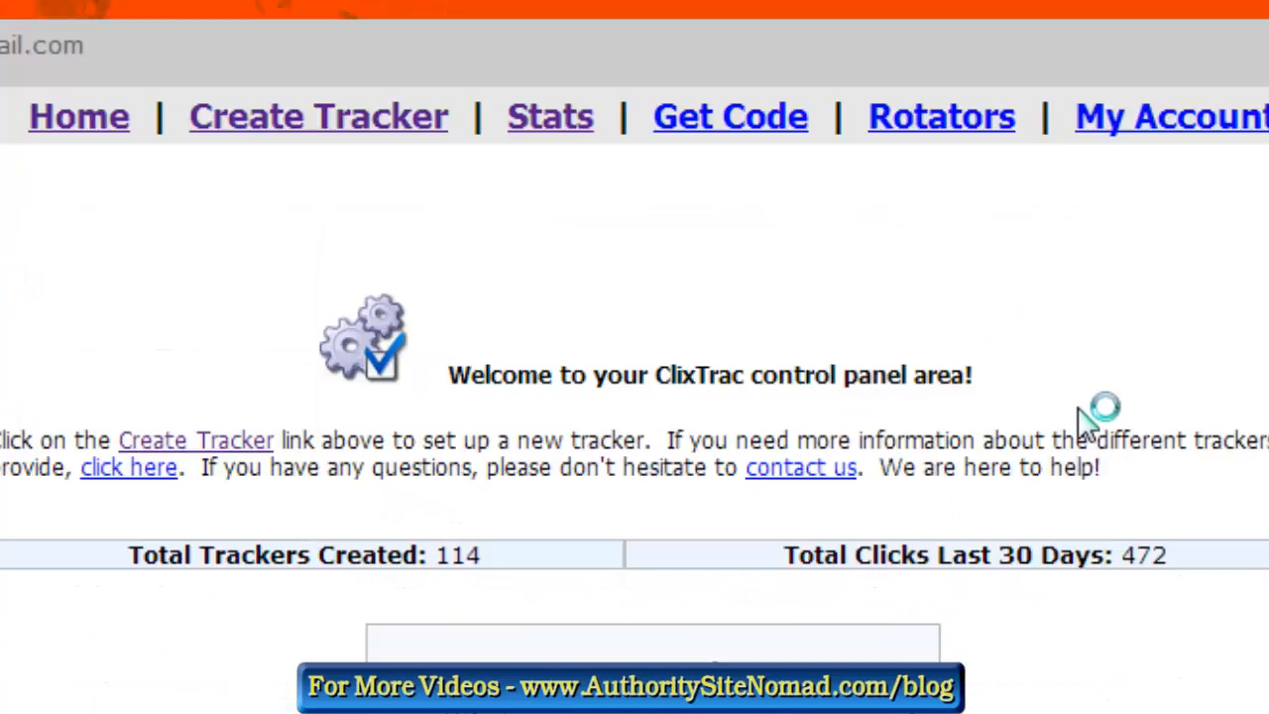
pyautogui.scroll(-4, 1077, 406)
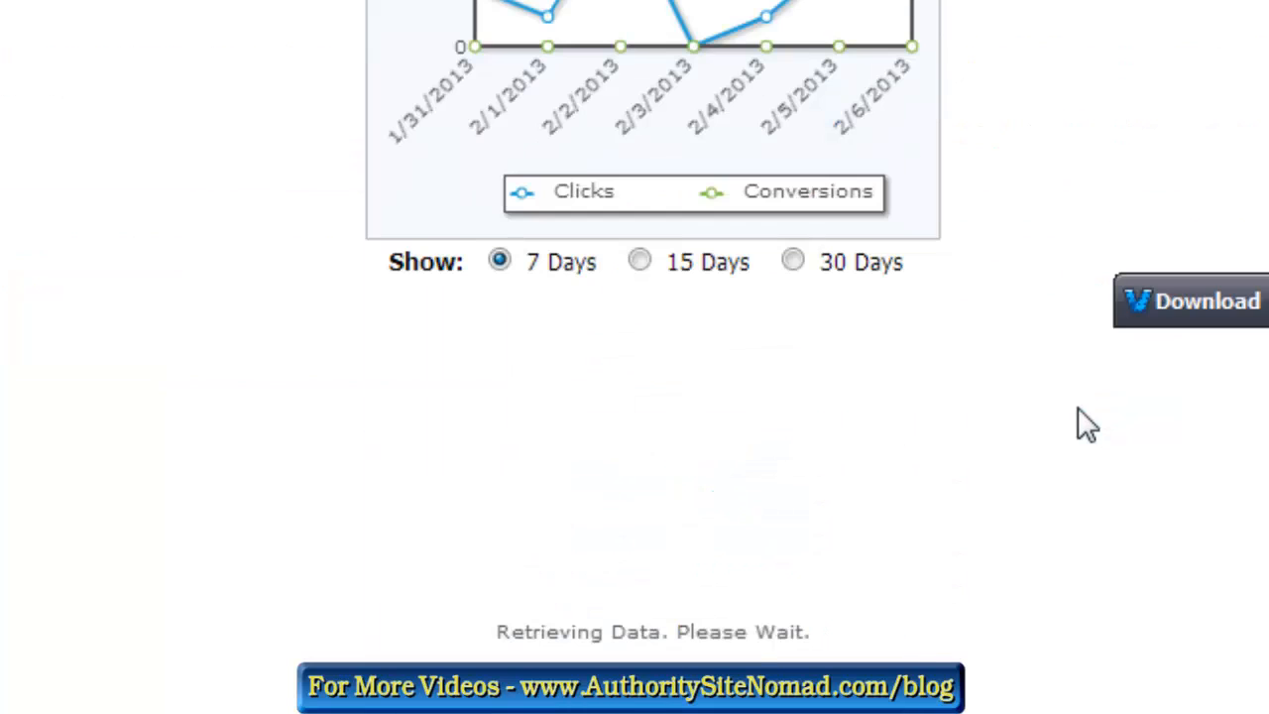
pyautogui.scroll(1, 1076, 179)
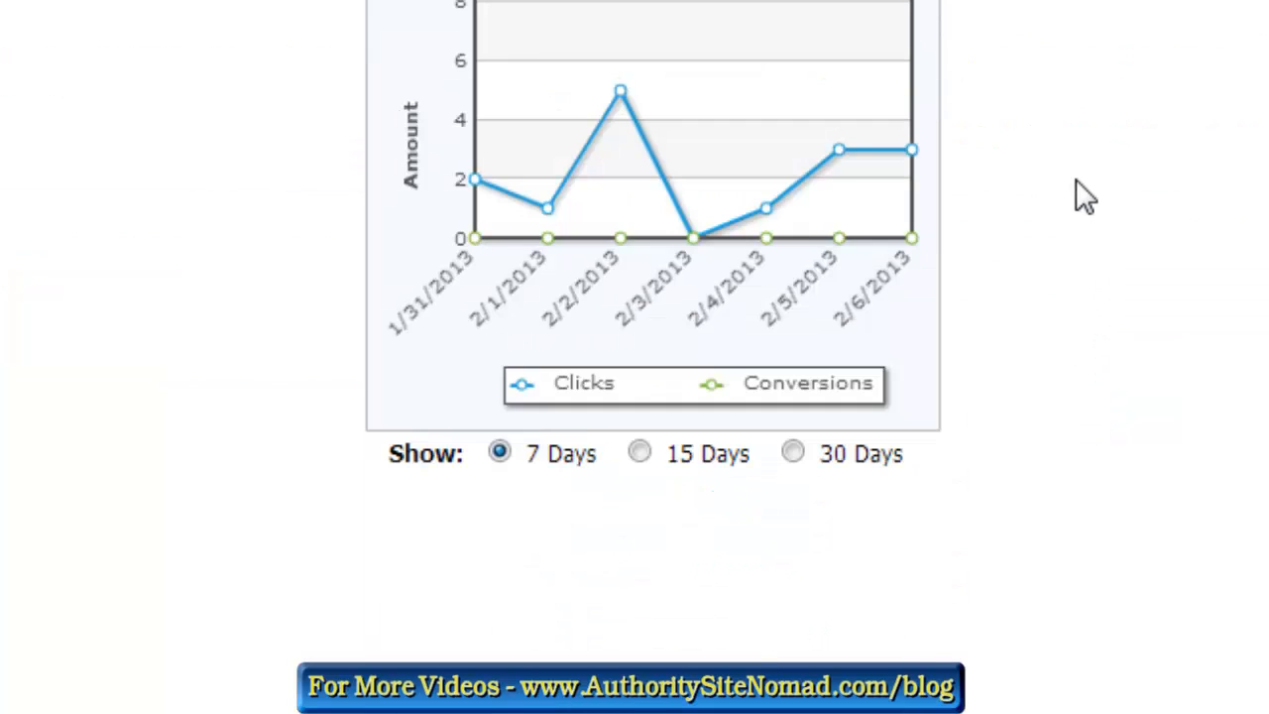
pyautogui.scroll(-1, 1075, 179)
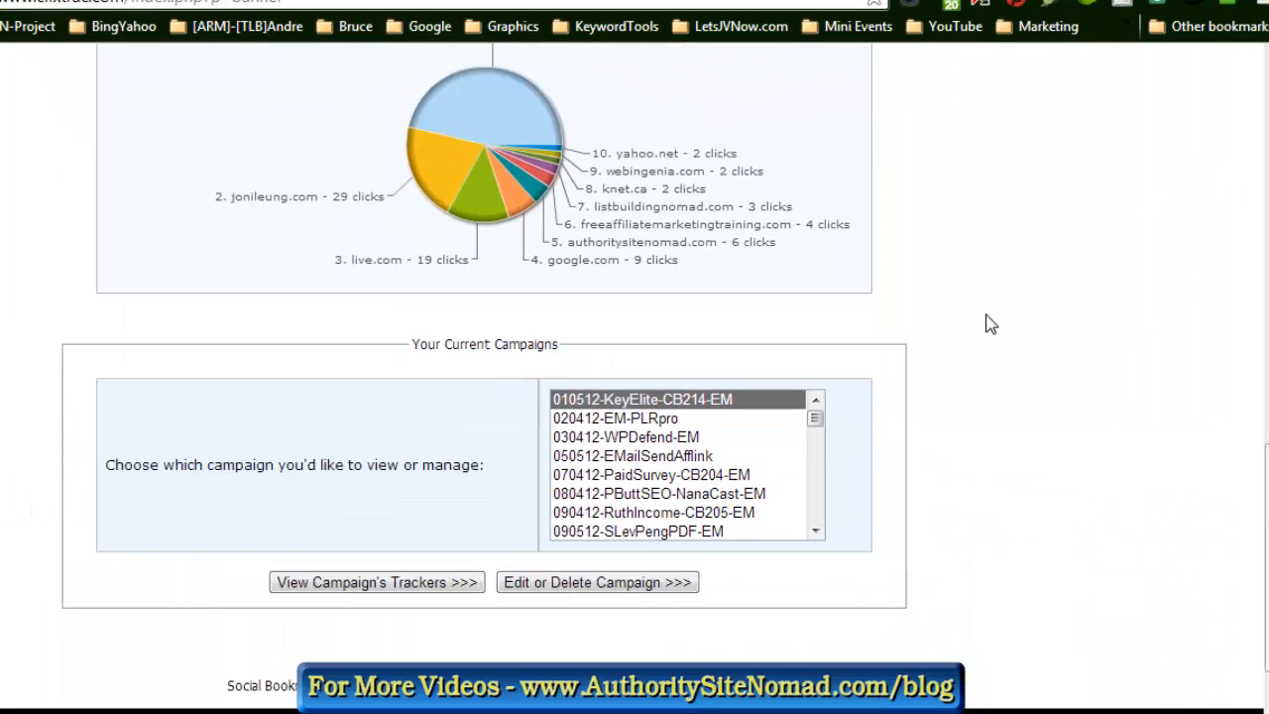
pyautogui.scroll(3, 989, 322)
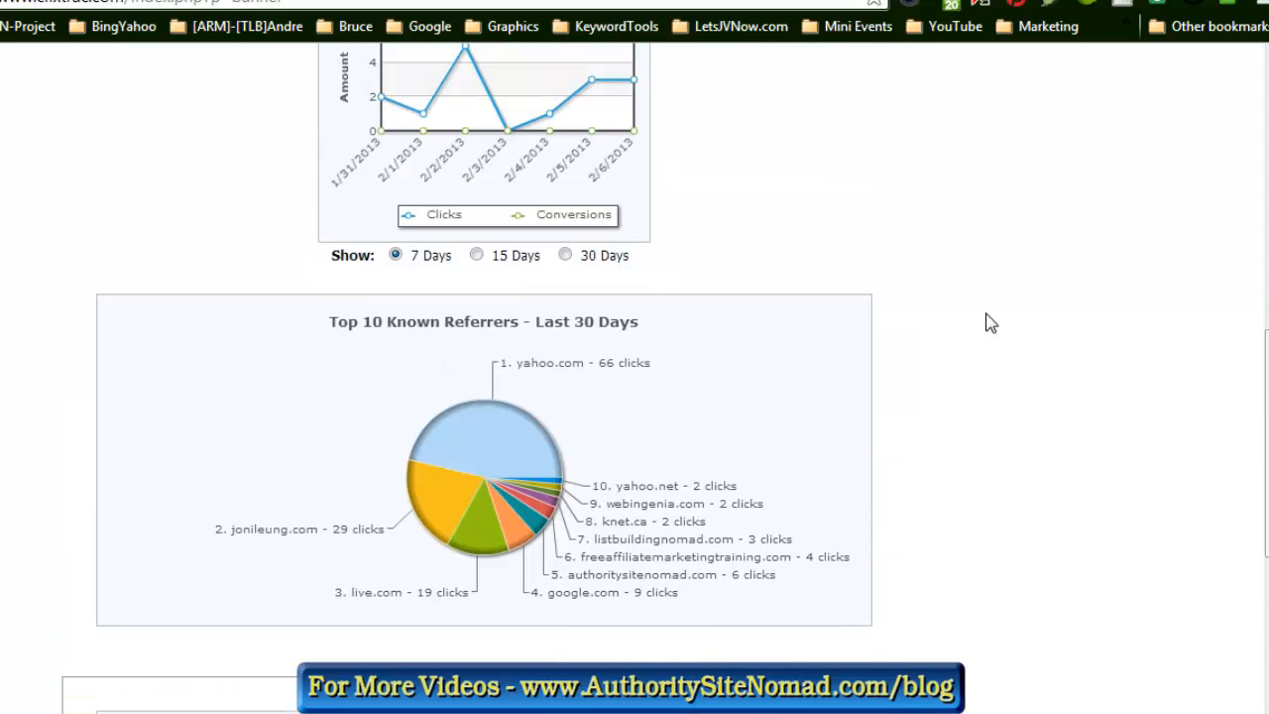
pyautogui.scroll(1, 932, 226)
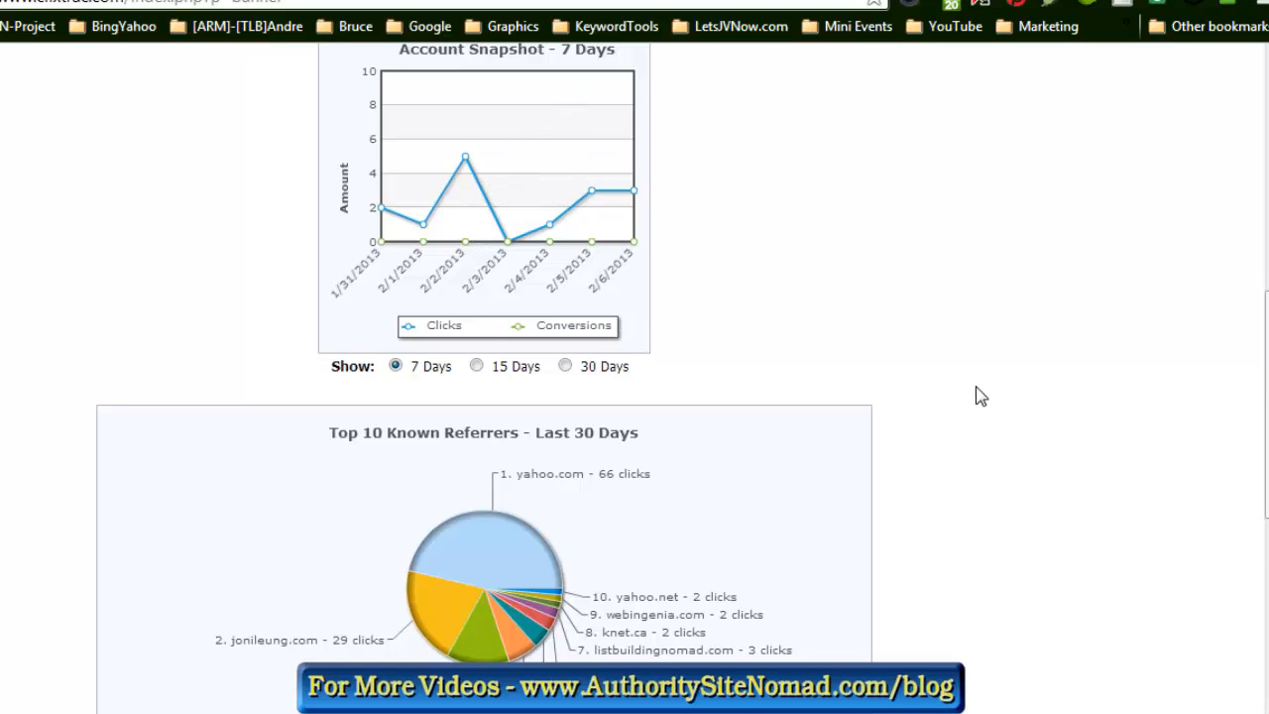
pyautogui.scroll(-2, 973, 392)
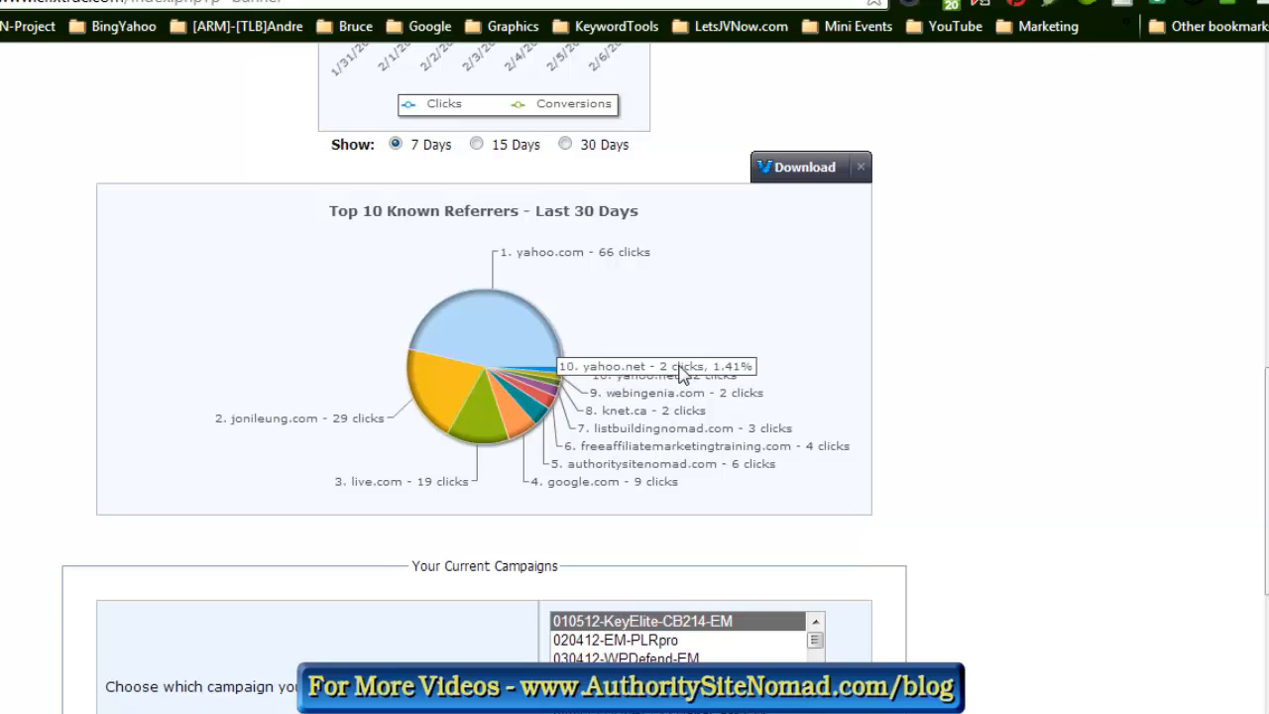
pyautogui.scroll(-1, 1013, 329)
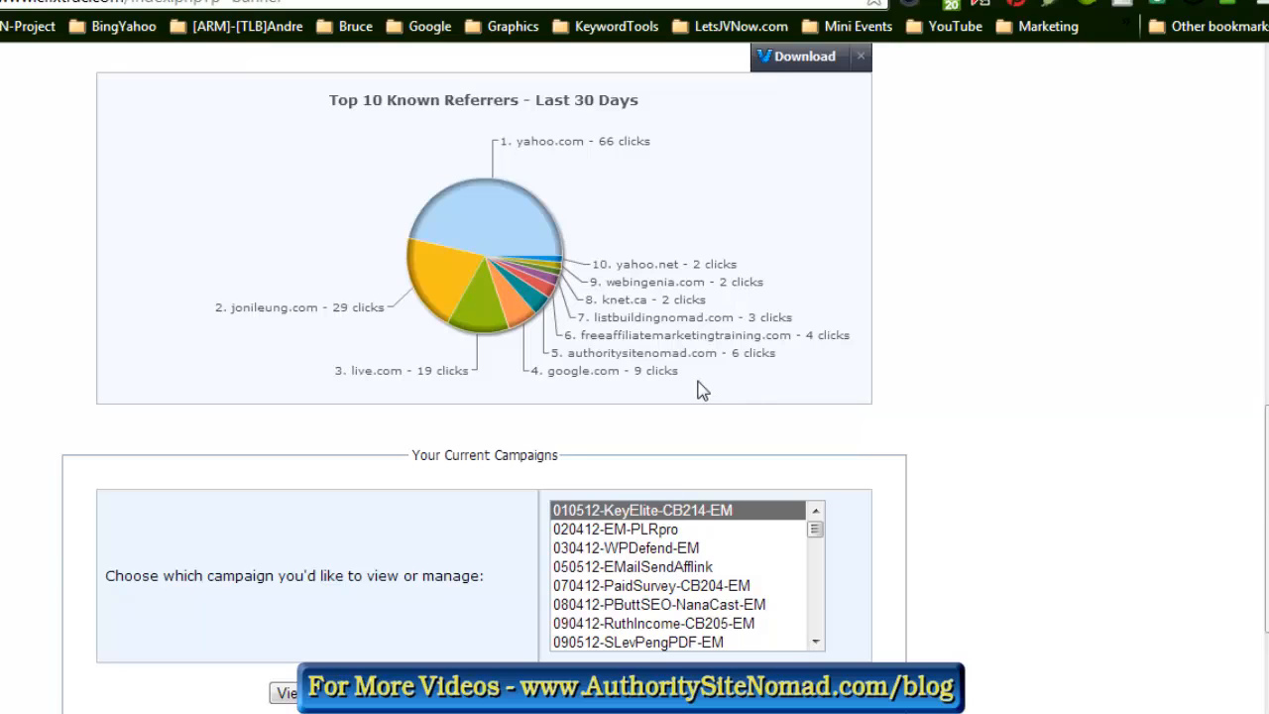
pyautogui.moveTo(682, 389)
# Step: Select podcrush20130207butt among the current campaigns and open its edit page down to the campaign details
pyautogui.scroll(-2, 988, 354)
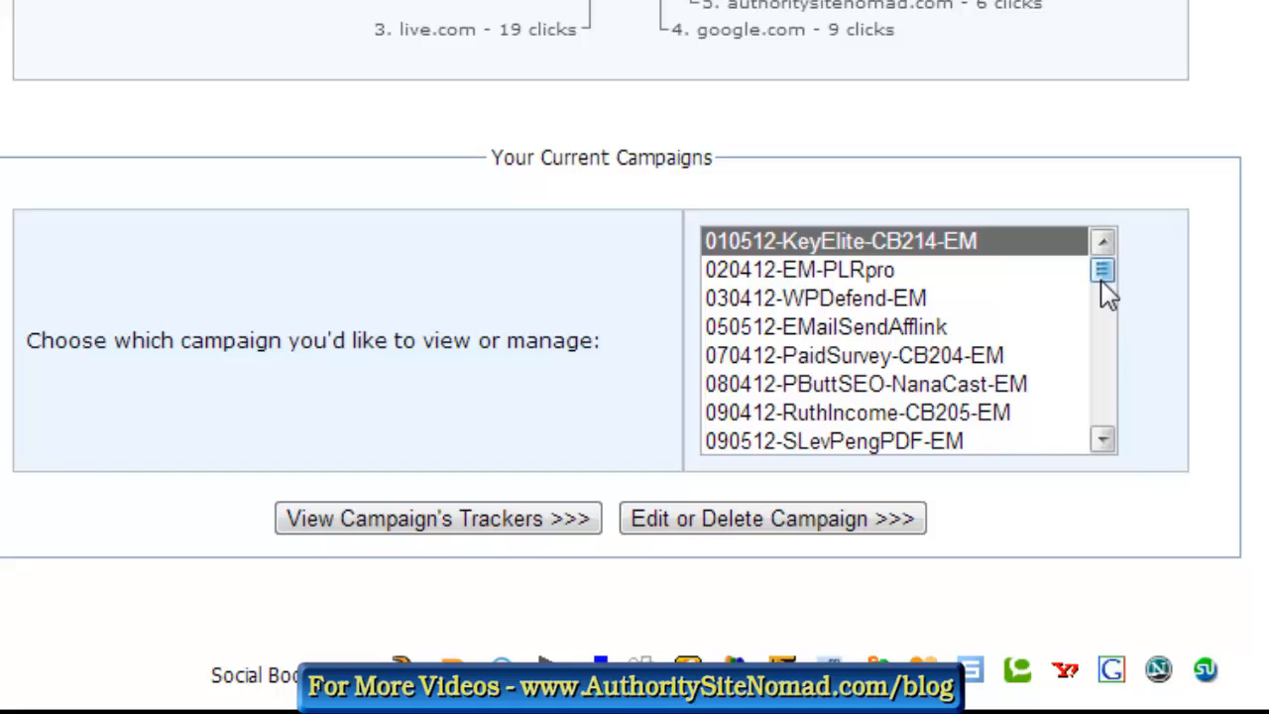
pyautogui.moveTo(1100, 281); pyautogui.dragTo(1122, 402)
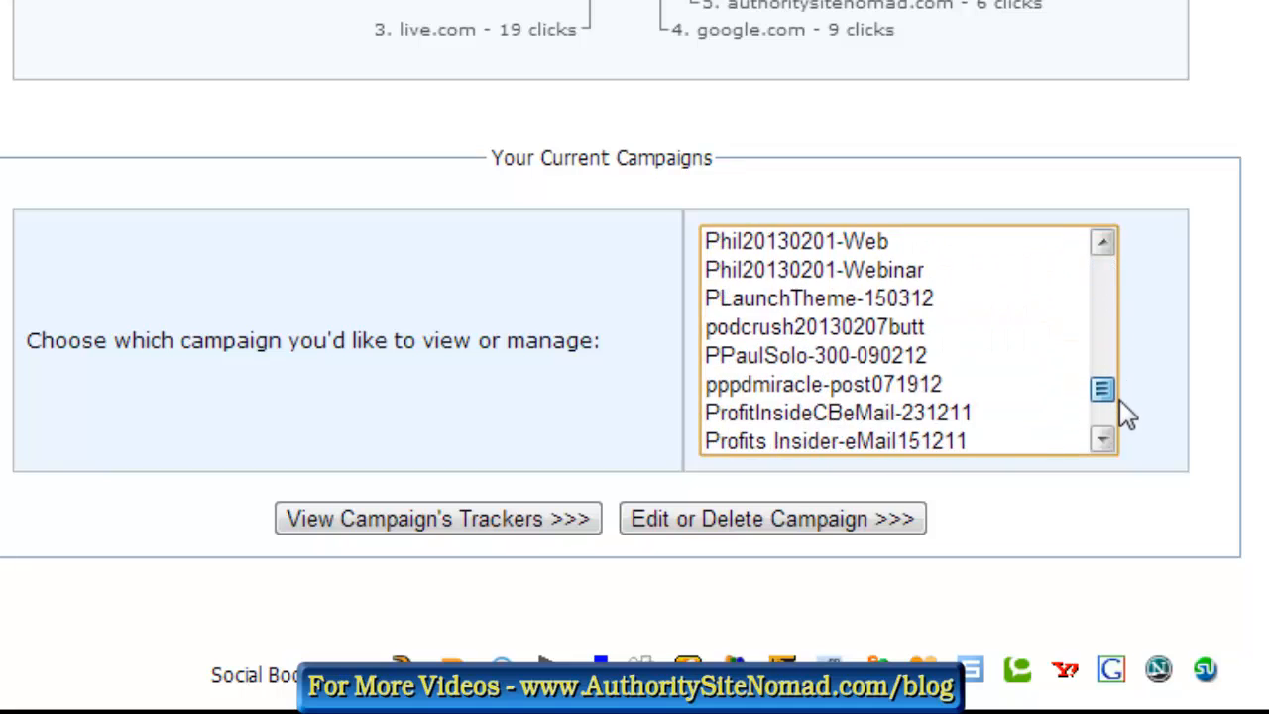
pyautogui.click(894, 332)
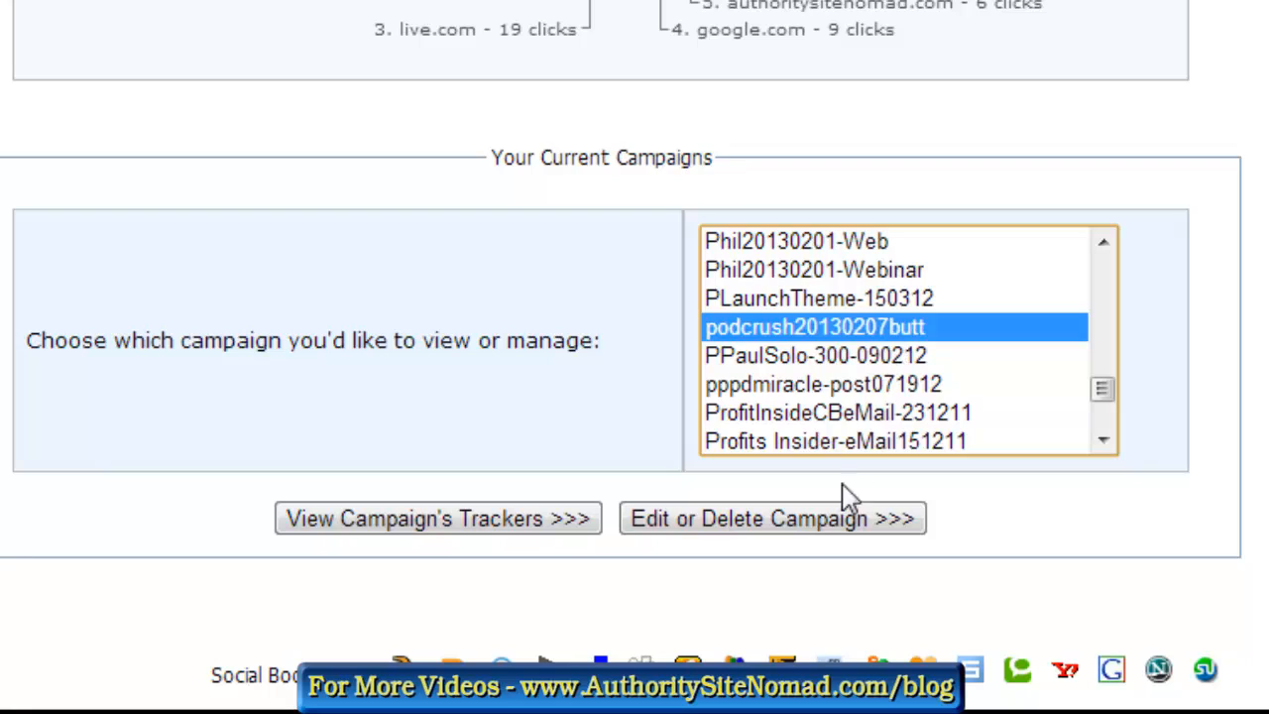
pyautogui.click(882, 525)
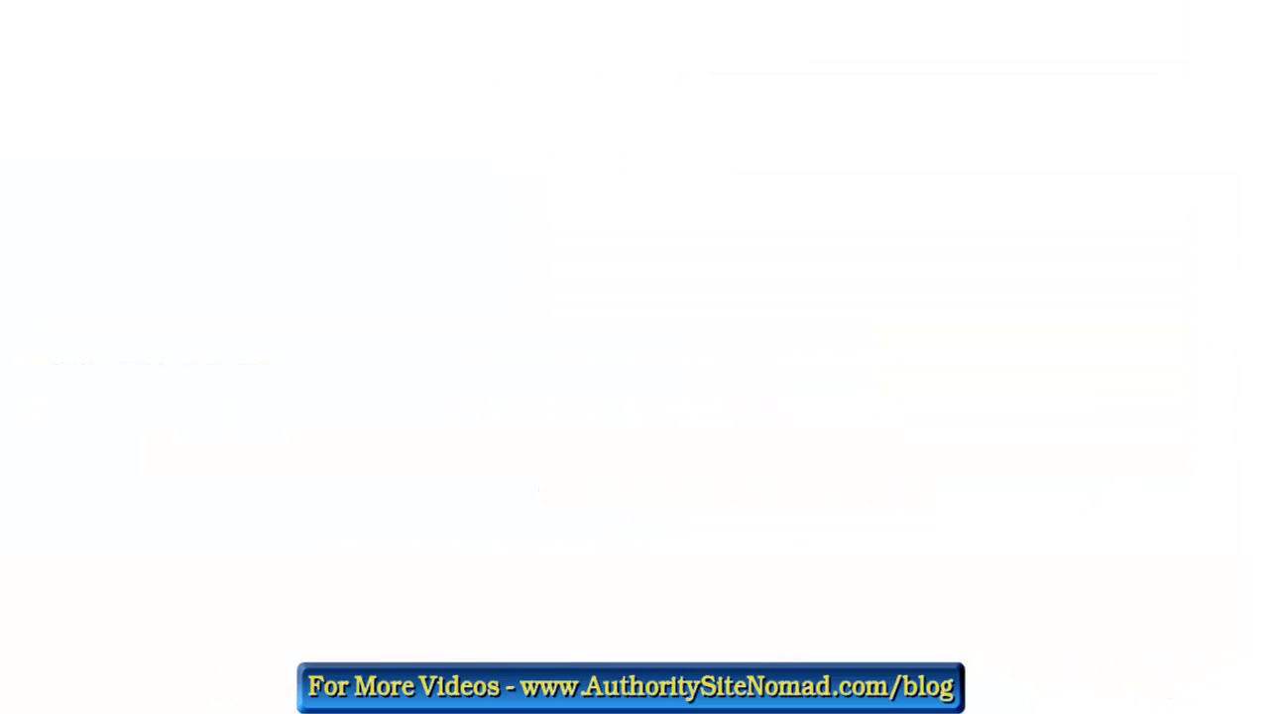
pyautogui.scroll(-8, 634, 357)
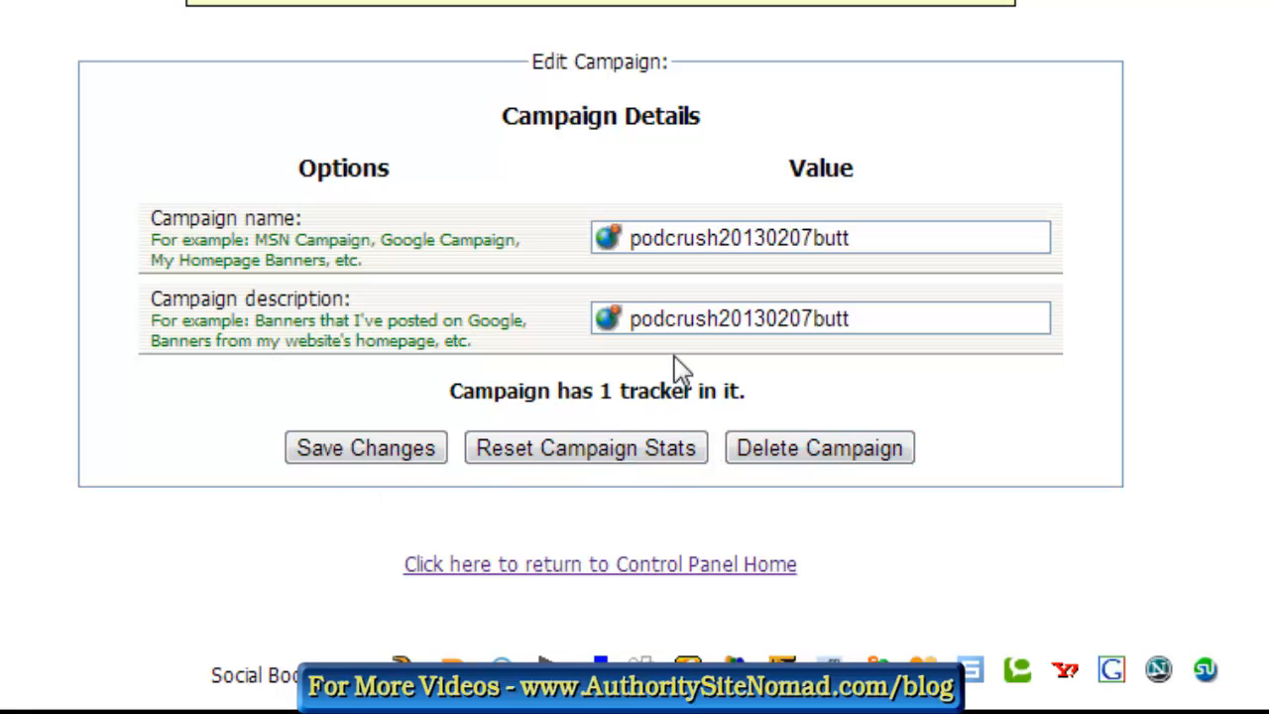
# Step: Reset the stats of the podcrush20130207butt campaign and confirm the reset
pyautogui.click(593, 464)
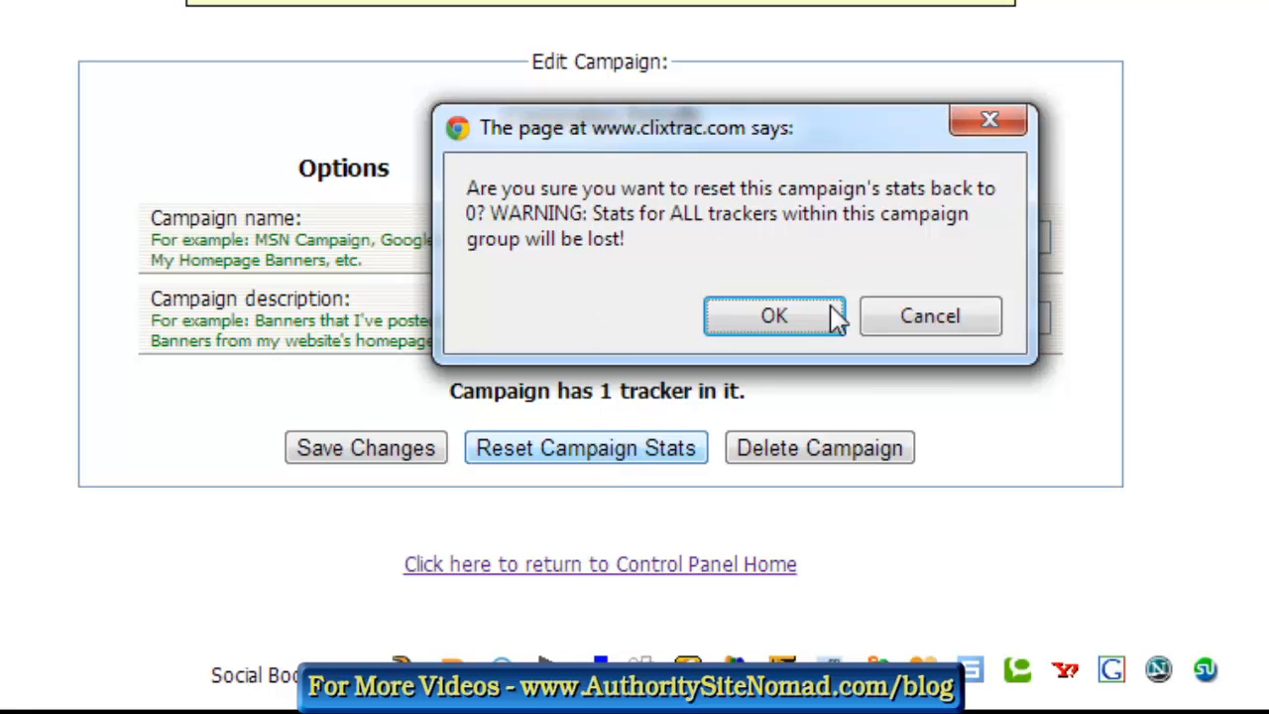
pyautogui.click(784, 327)
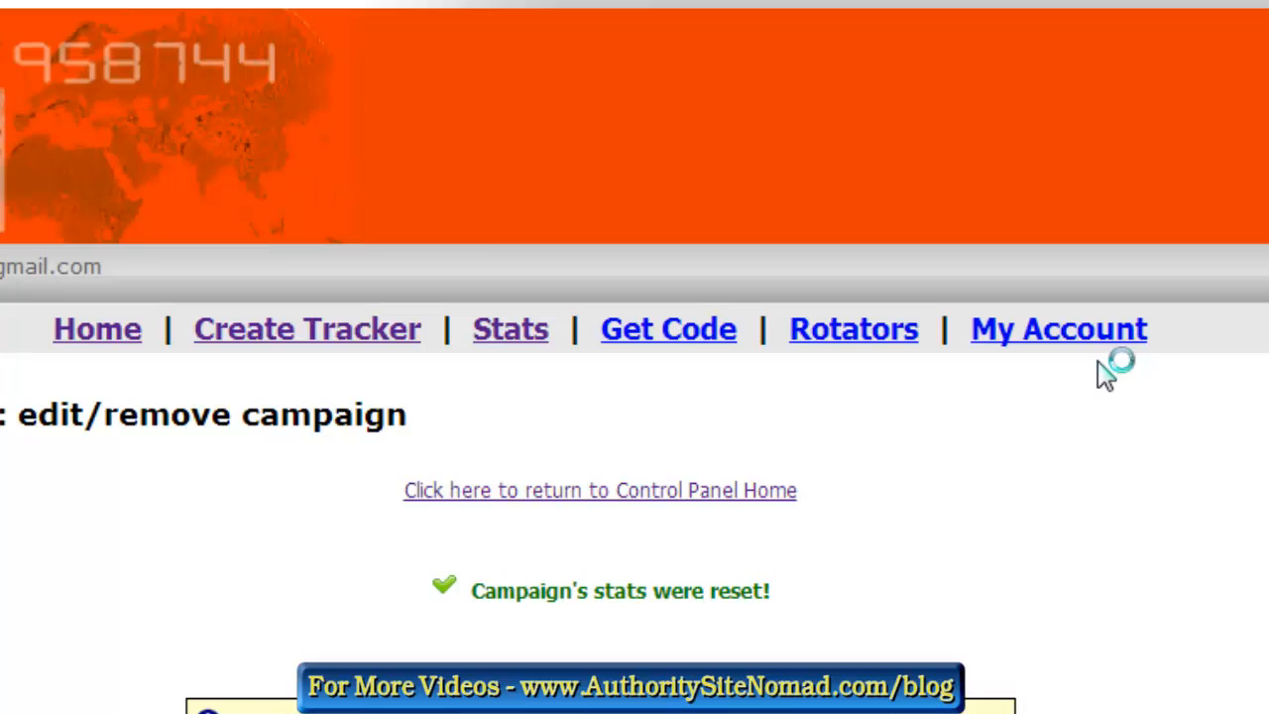
pyautogui.scroll(-3, 1237, 405)
pyautogui.scroll(-3, 1237, 405)
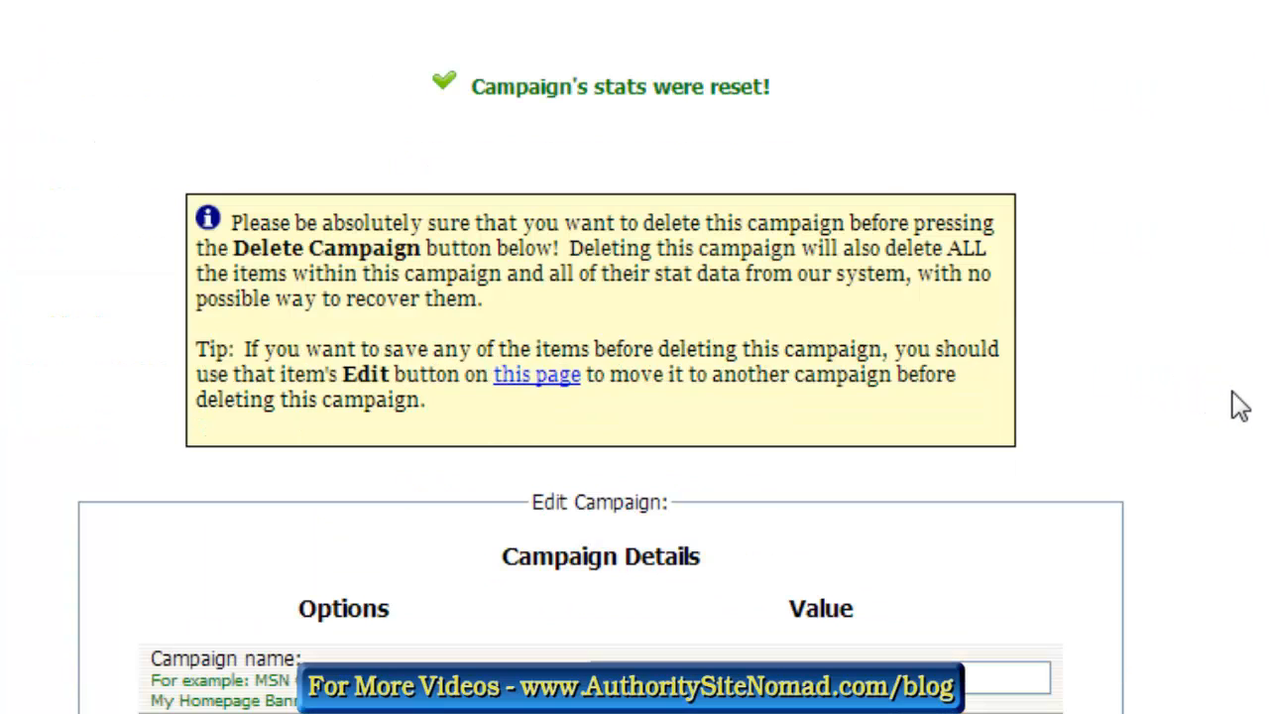
# Step: Open the Campaign Stats page again at its campaign and date range options
pyautogui.scroll(5, 1238, 406)
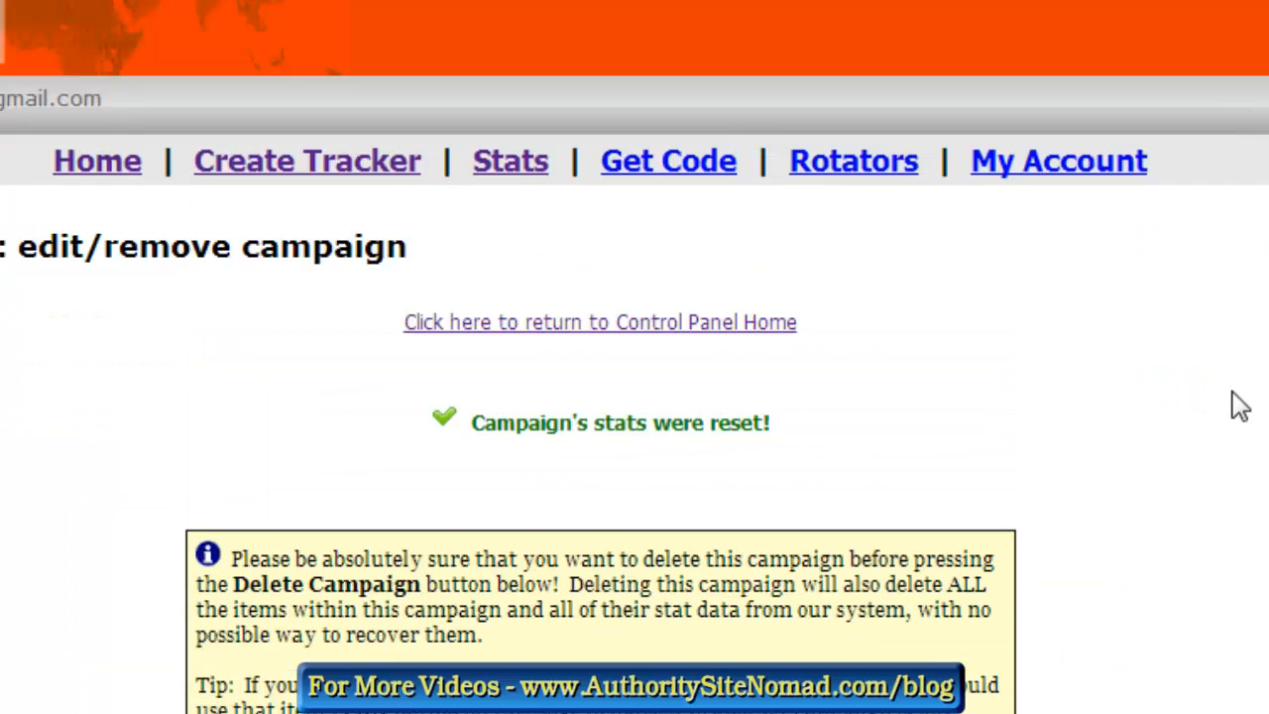
pyautogui.click(510, 168)
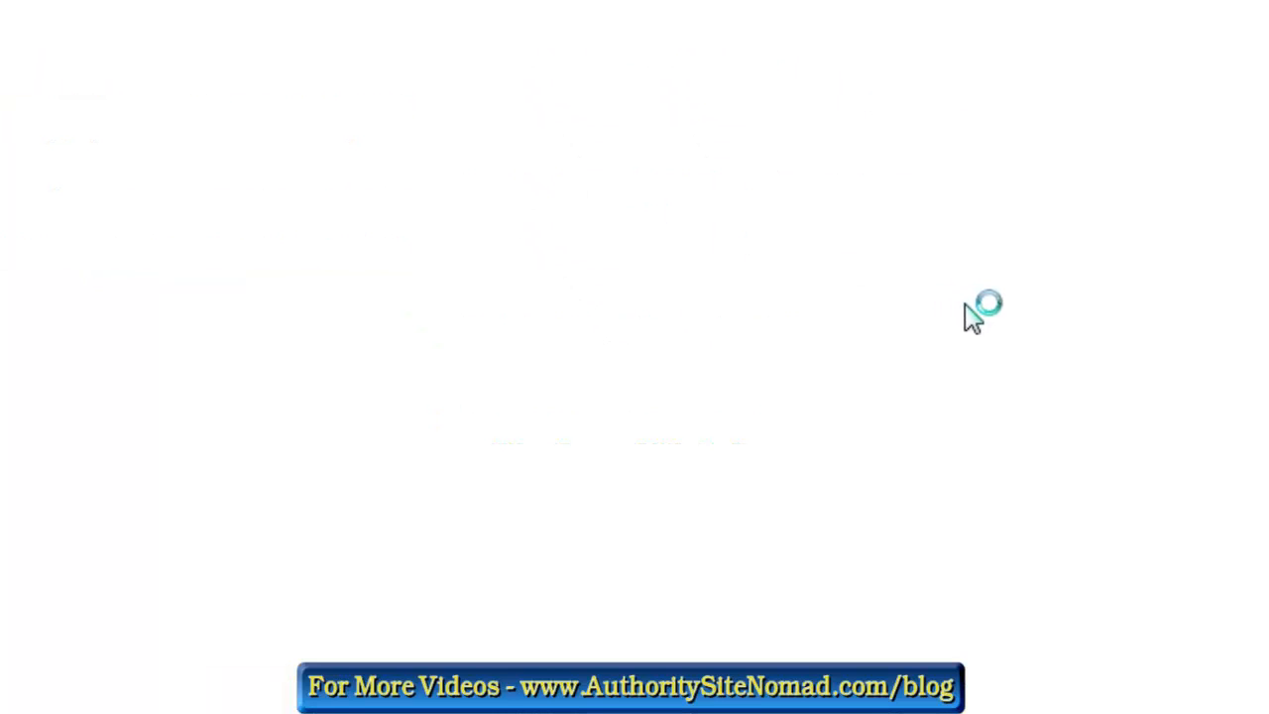
pyautogui.scroll(-3, 634, 357)
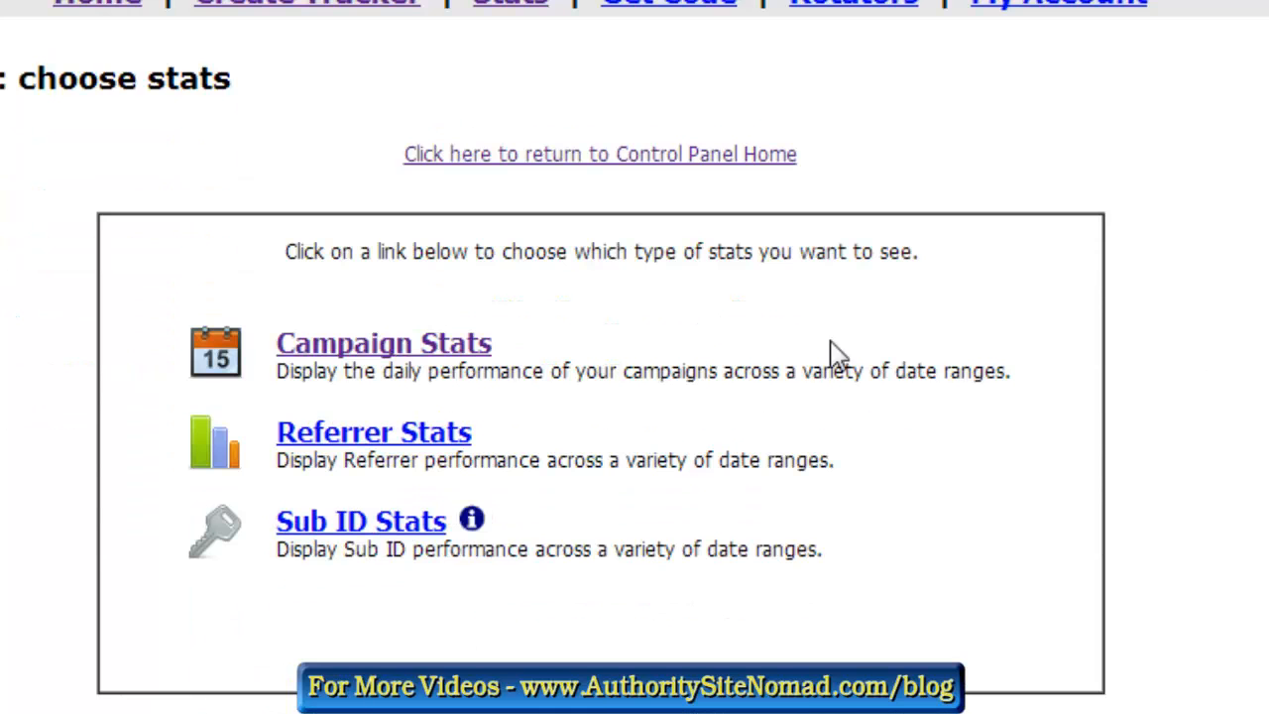
pyautogui.click(478, 352)
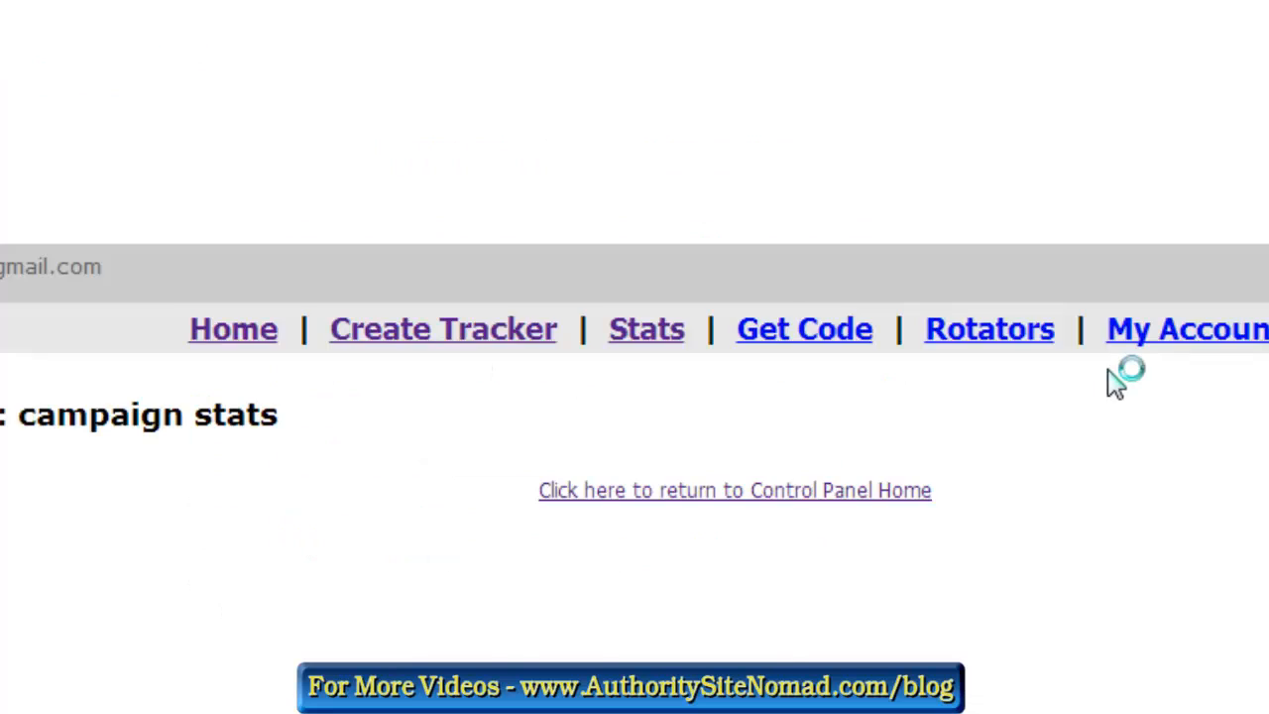
pyautogui.scroll(-5, 1117, 377)
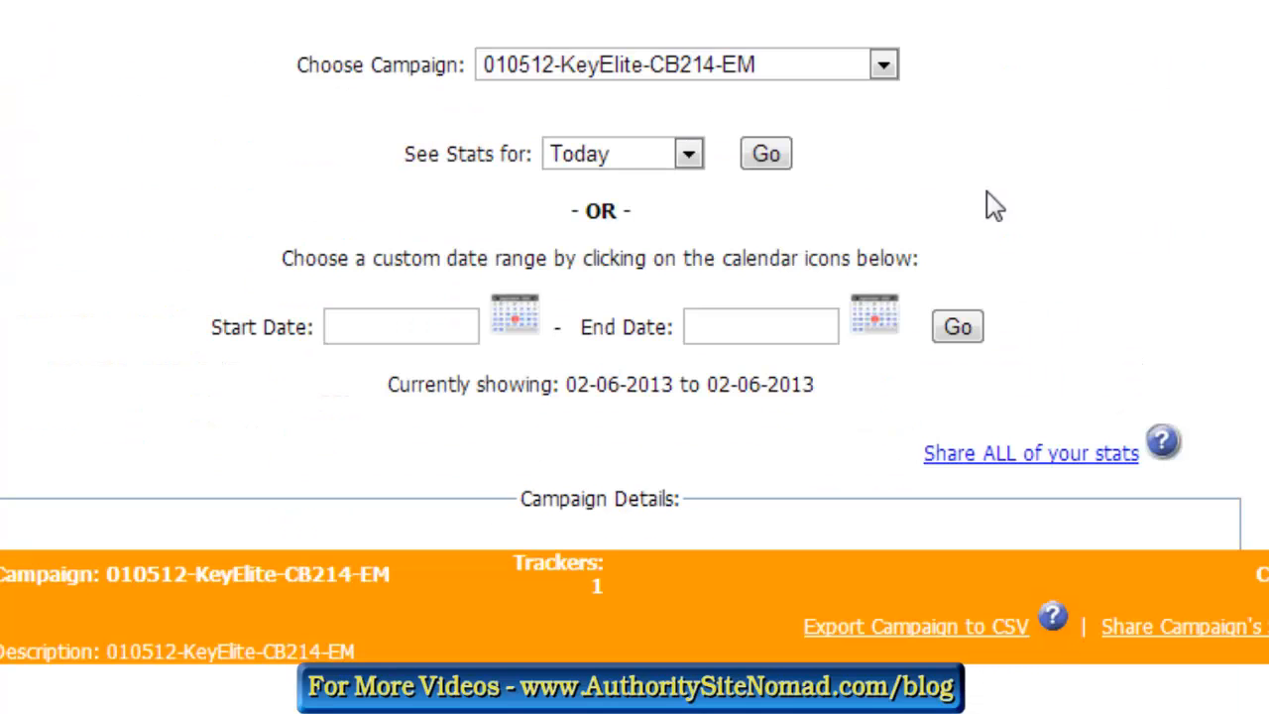
# Step: Load today's stats for the podcrush20130207butt campaign and check its clicks and conversions
pyautogui.click(885, 69)
pyautogui.moveTo(895, 164); pyautogui.dragTo(918, 513)
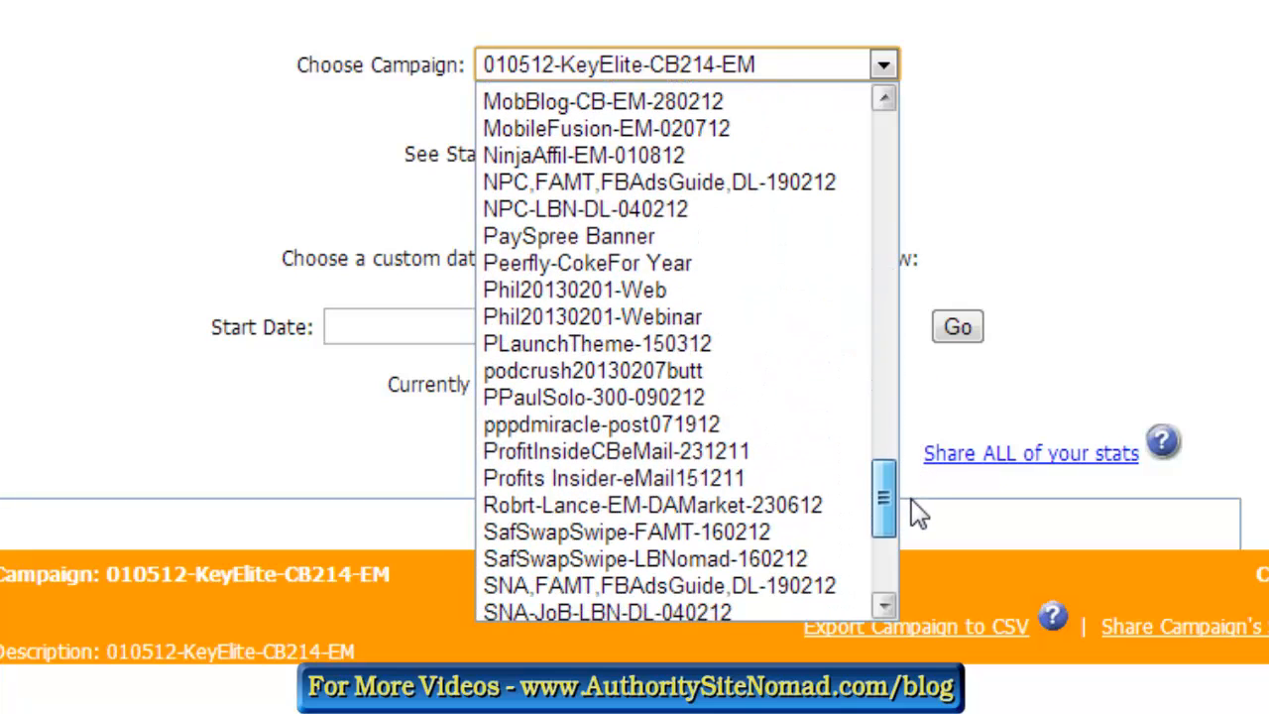
pyautogui.click(645, 384)
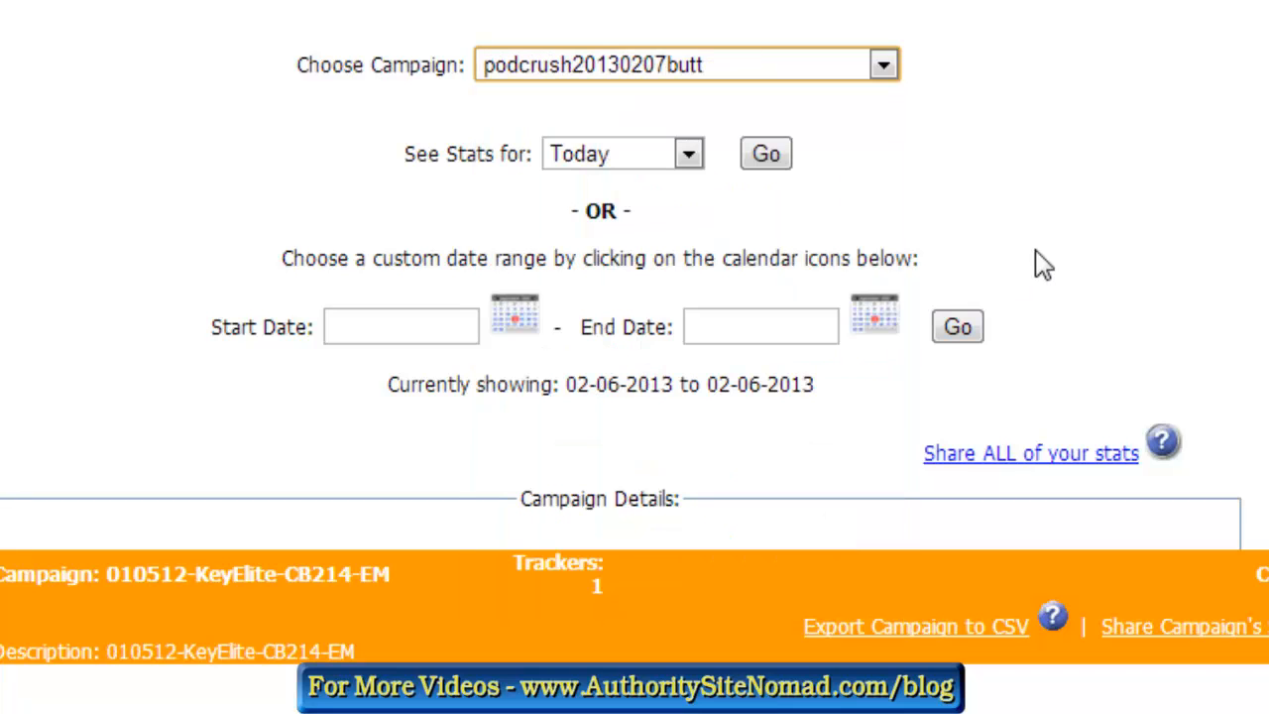
pyautogui.click(788, 166)
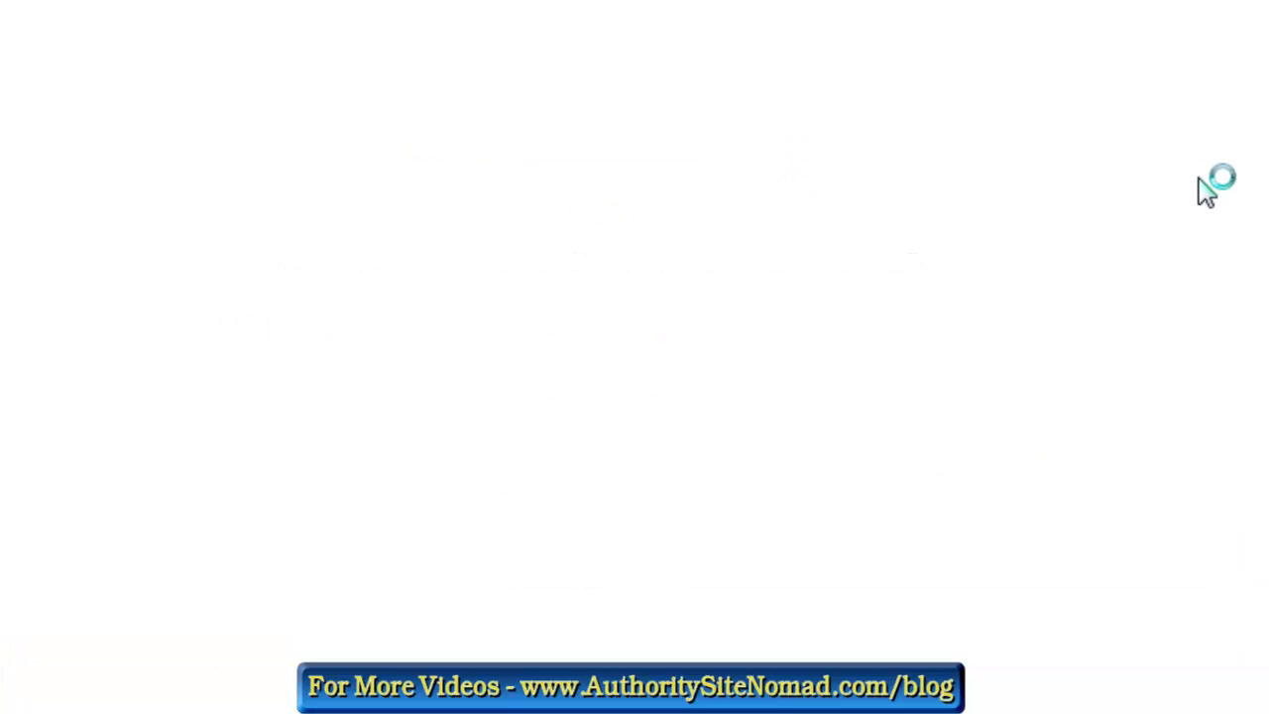
pyautogui.scroll(-6, 1209, 190)
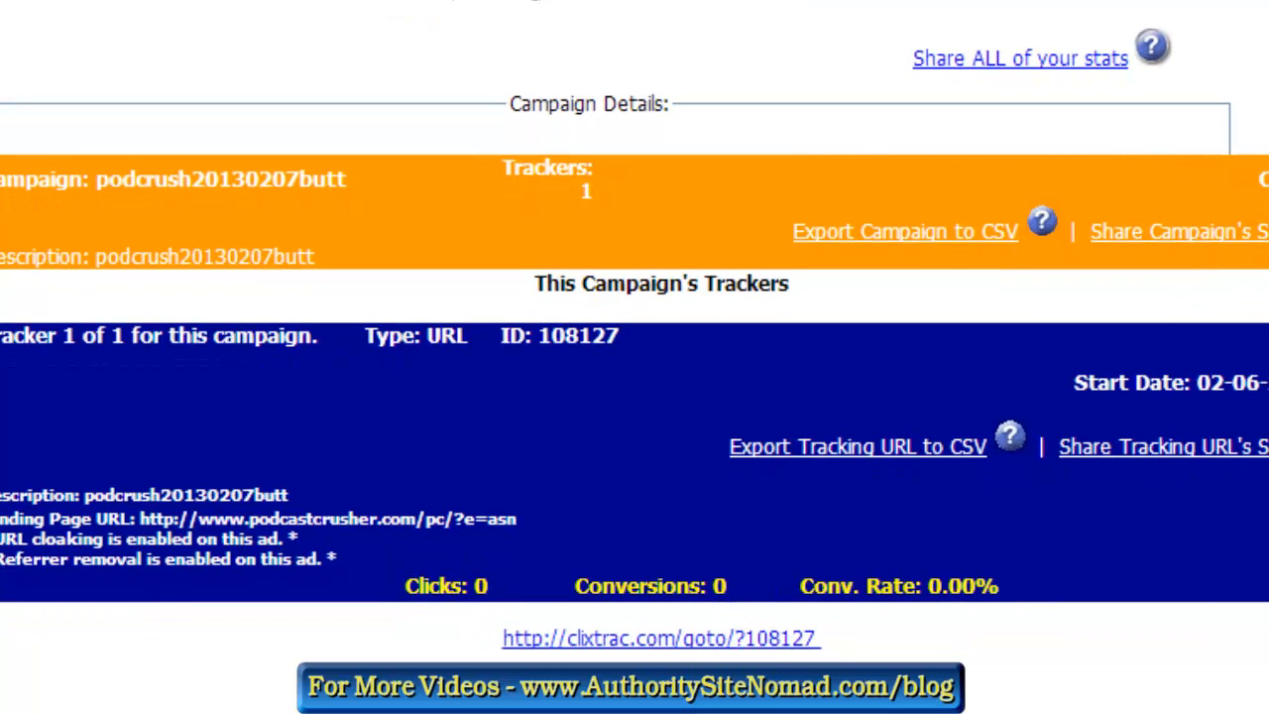
pyautogui.scroll(3, 635, 357)
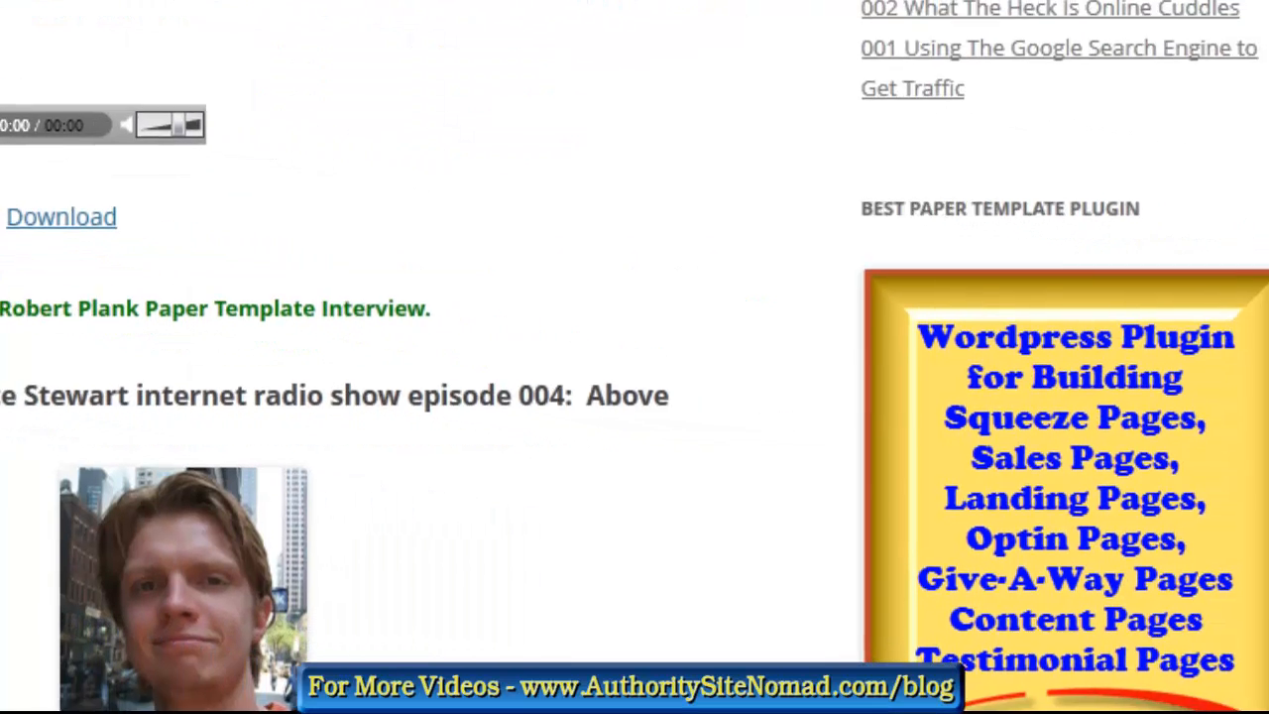
# Step: Review the Podcast Crusher button in the blog's sidebar and return to the site header
pyautogui.scroll(-10, 1200, 277)
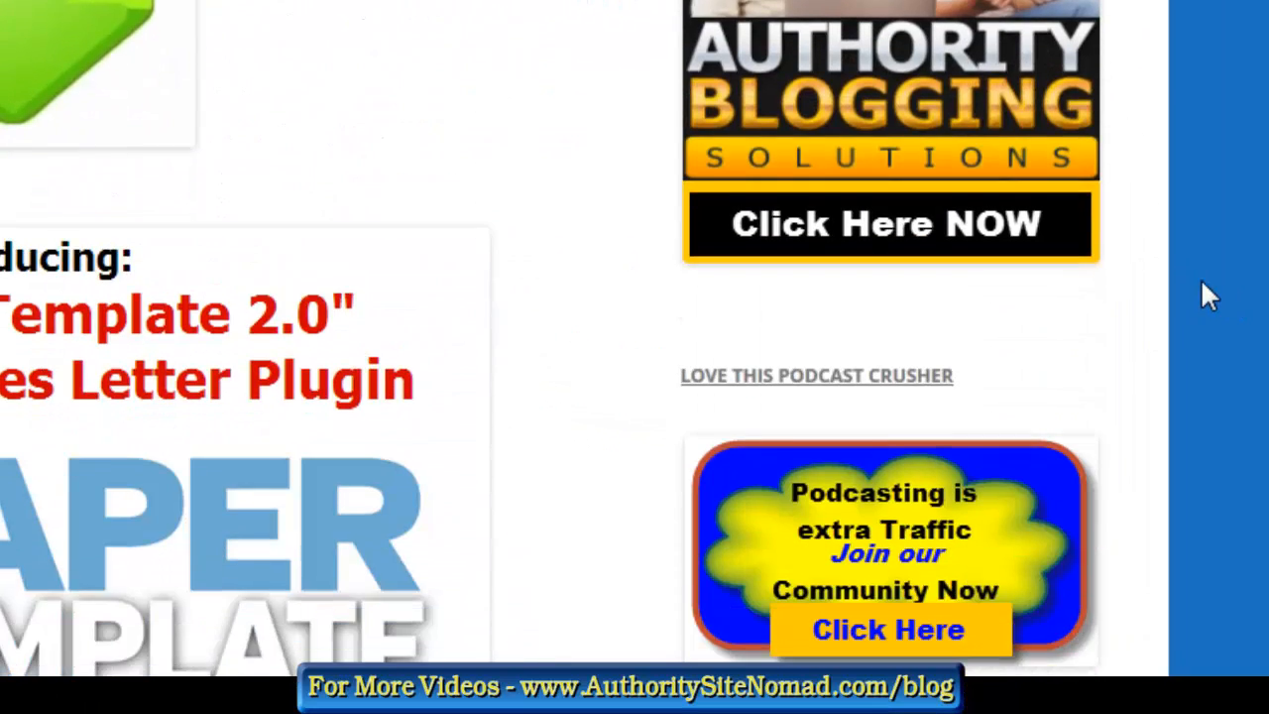
pyautogui.scroll(-1, 1201, 277)
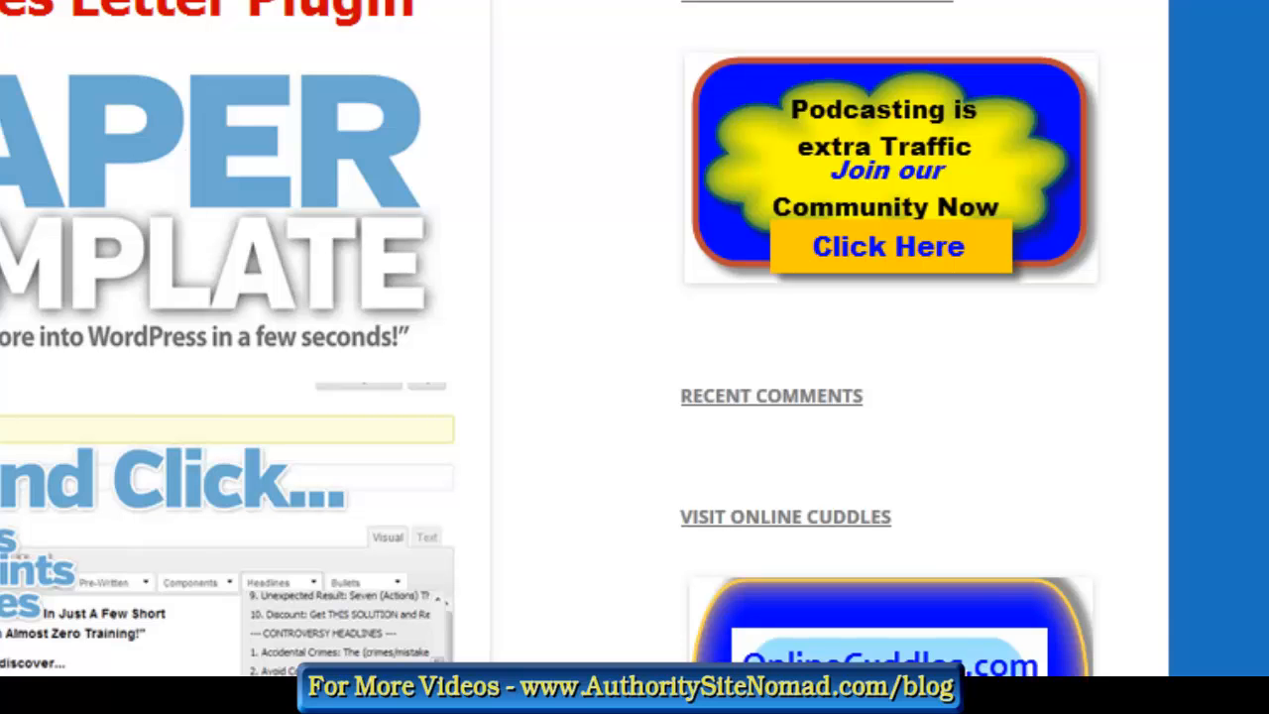
pyautogui.scroll(10, 893, 337)
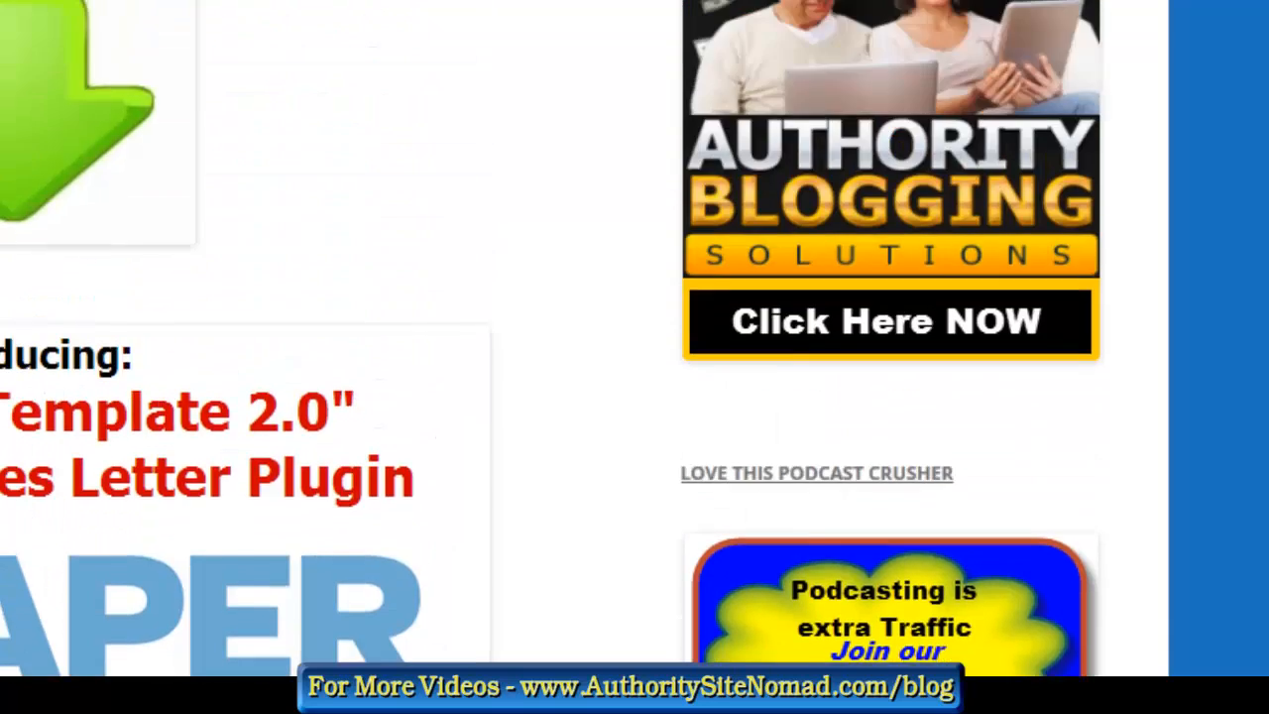
pyautogui.scroll(1, 585, 338)
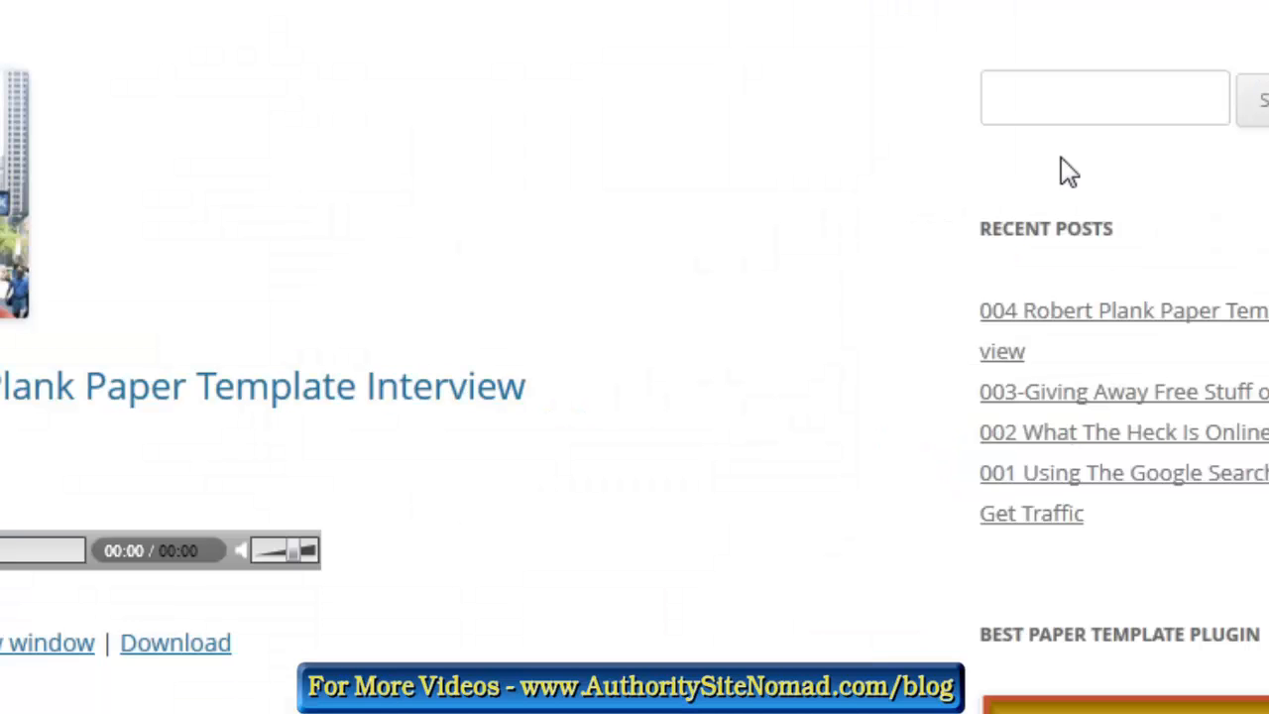
pyautogui.scroll(4, 634, 357)
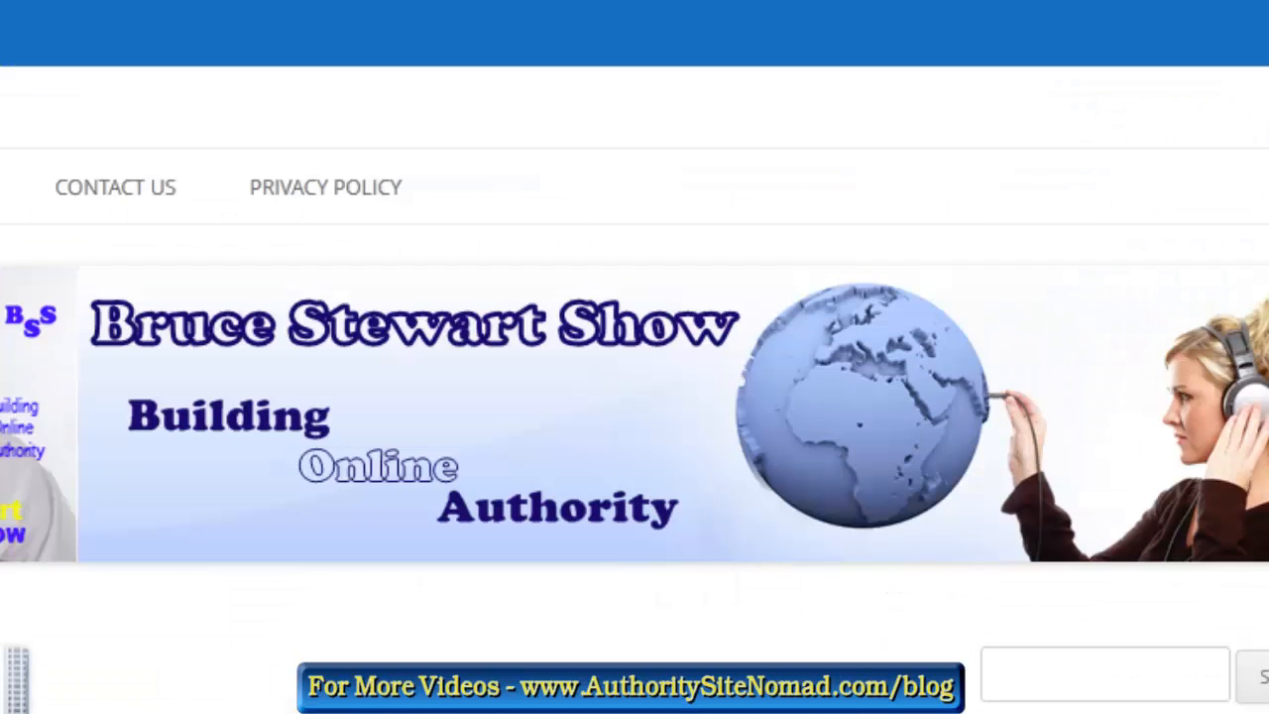